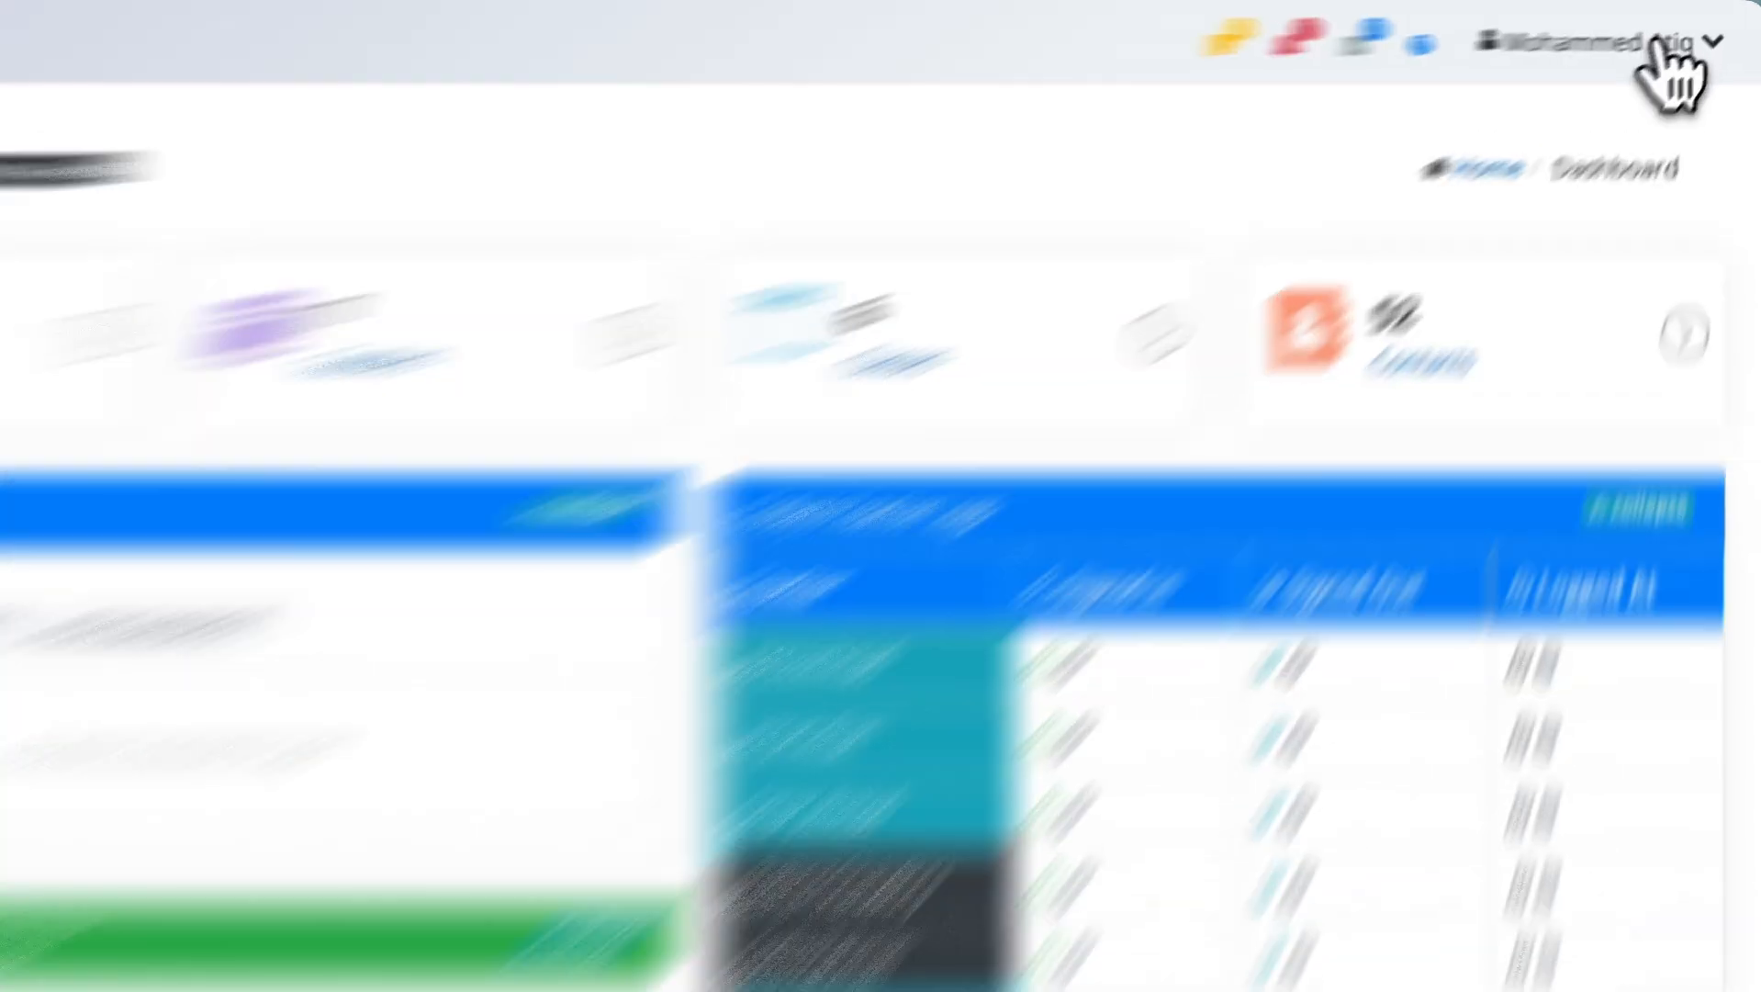
Open the Academic Year page under Administration.
click(1686, 27)
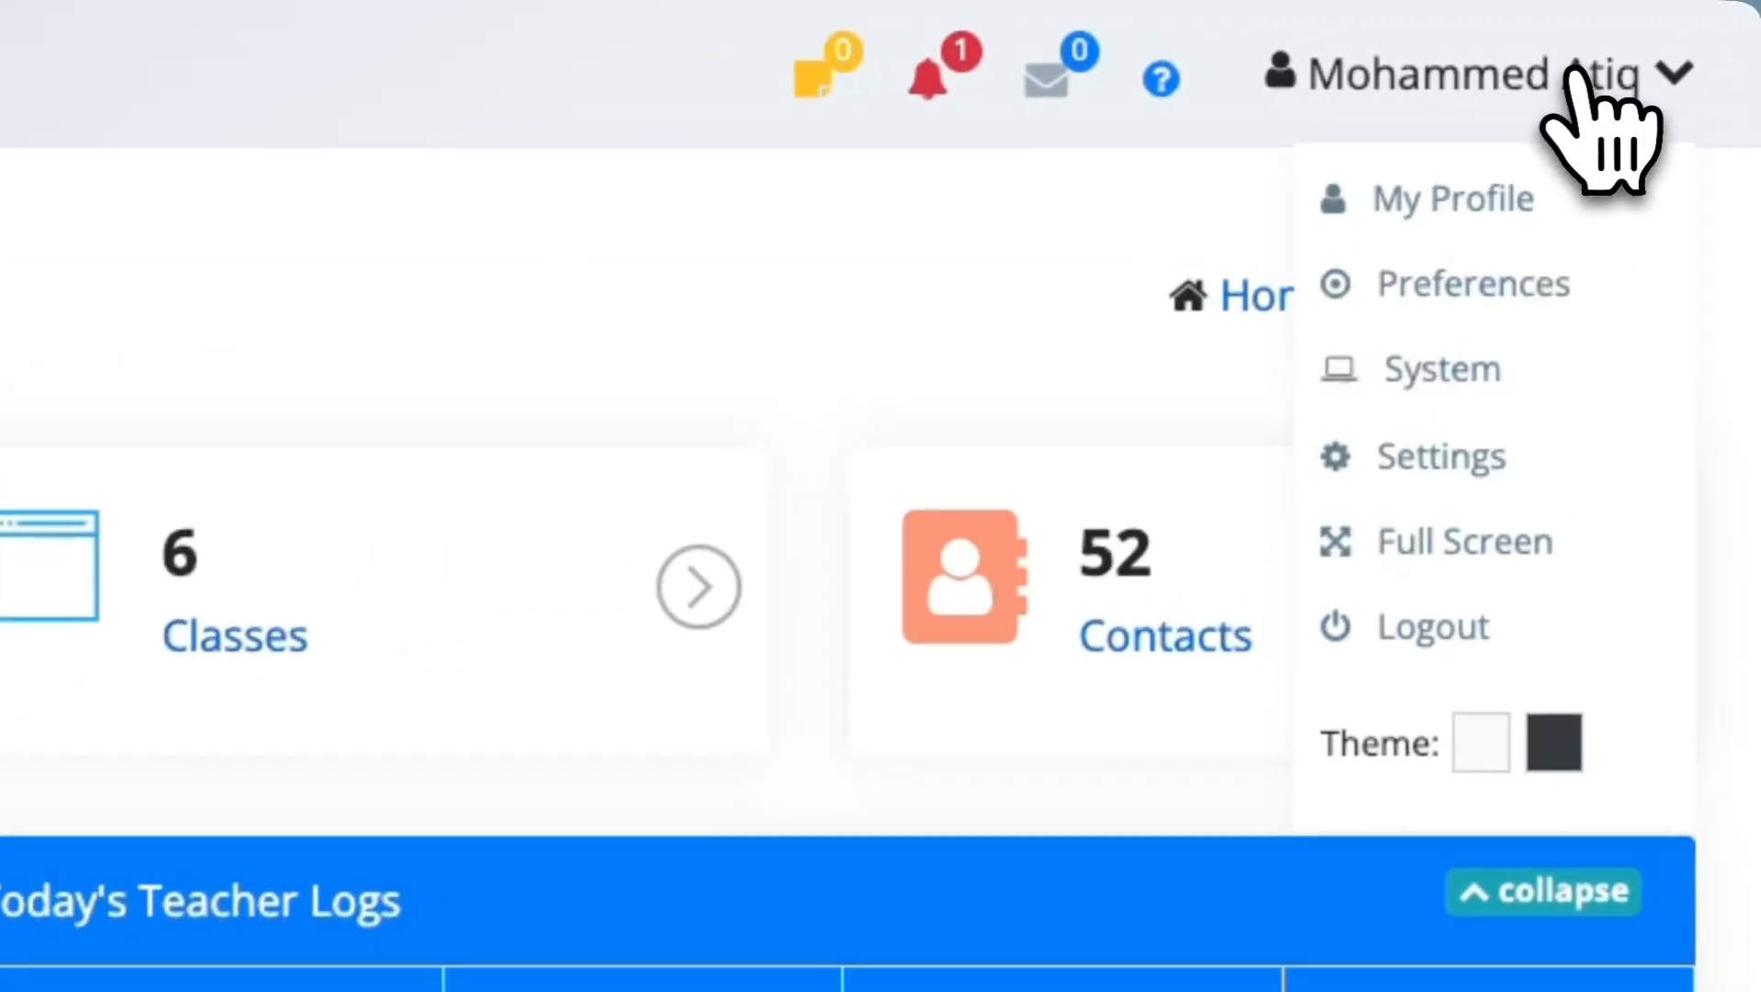
click(1407, 386)
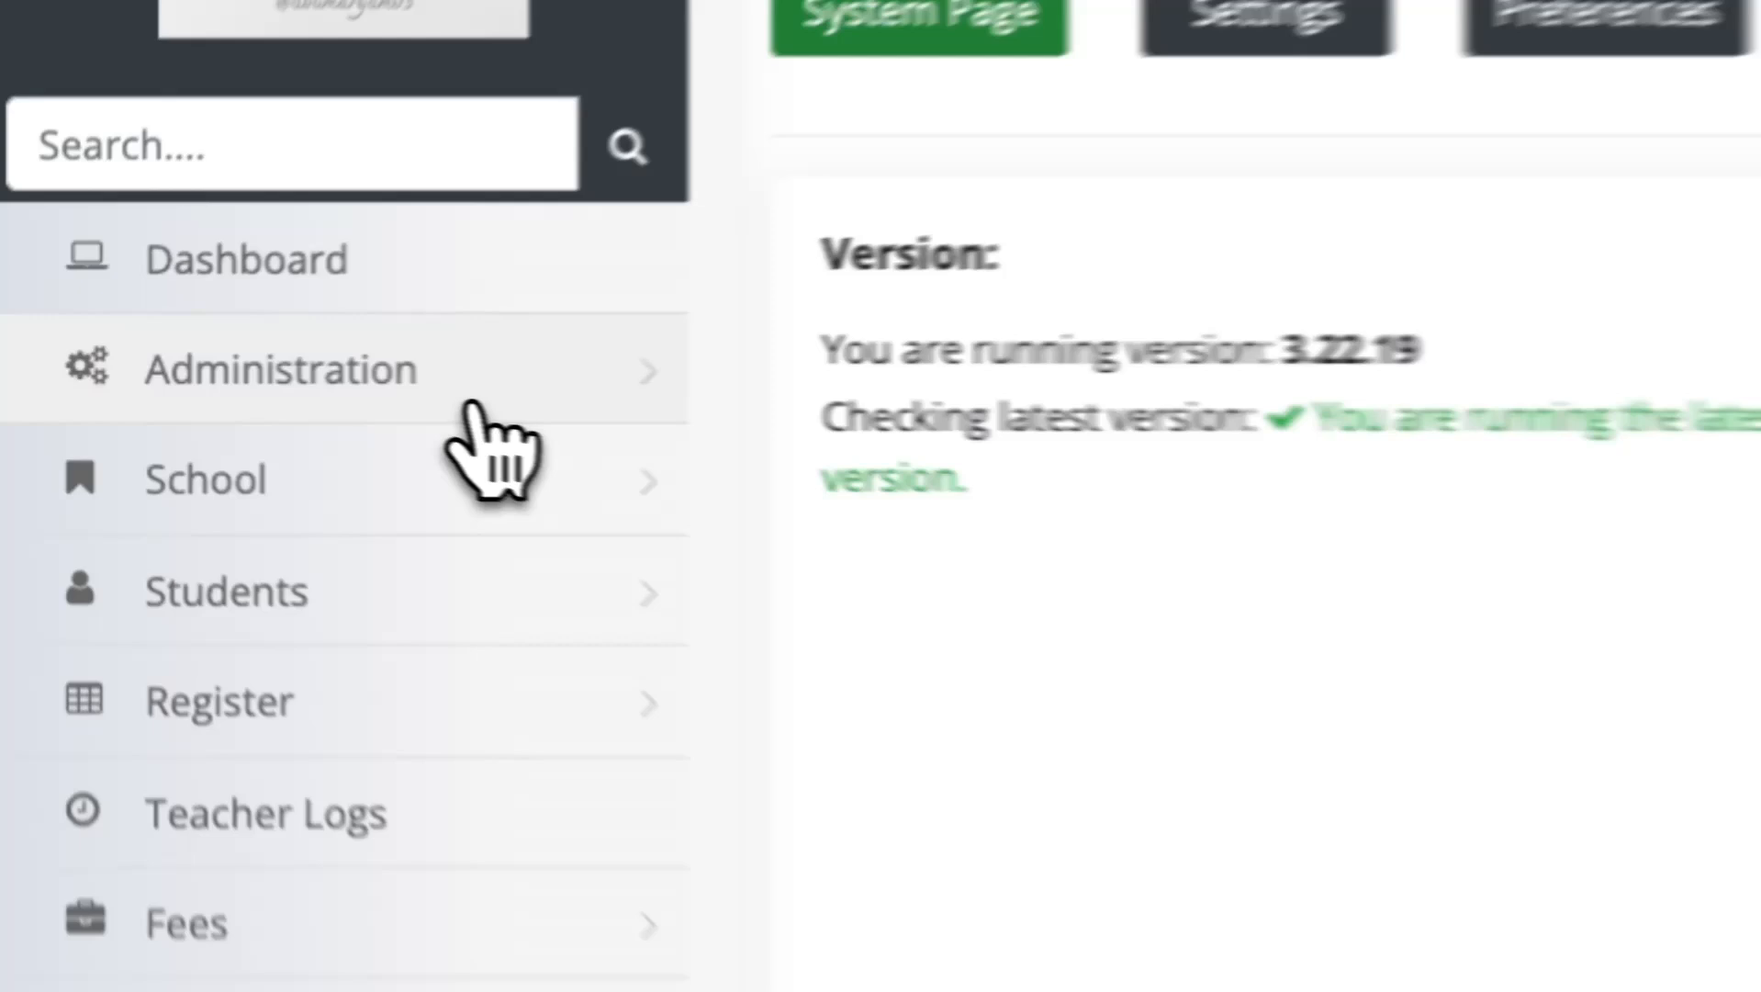
click(204, 383)
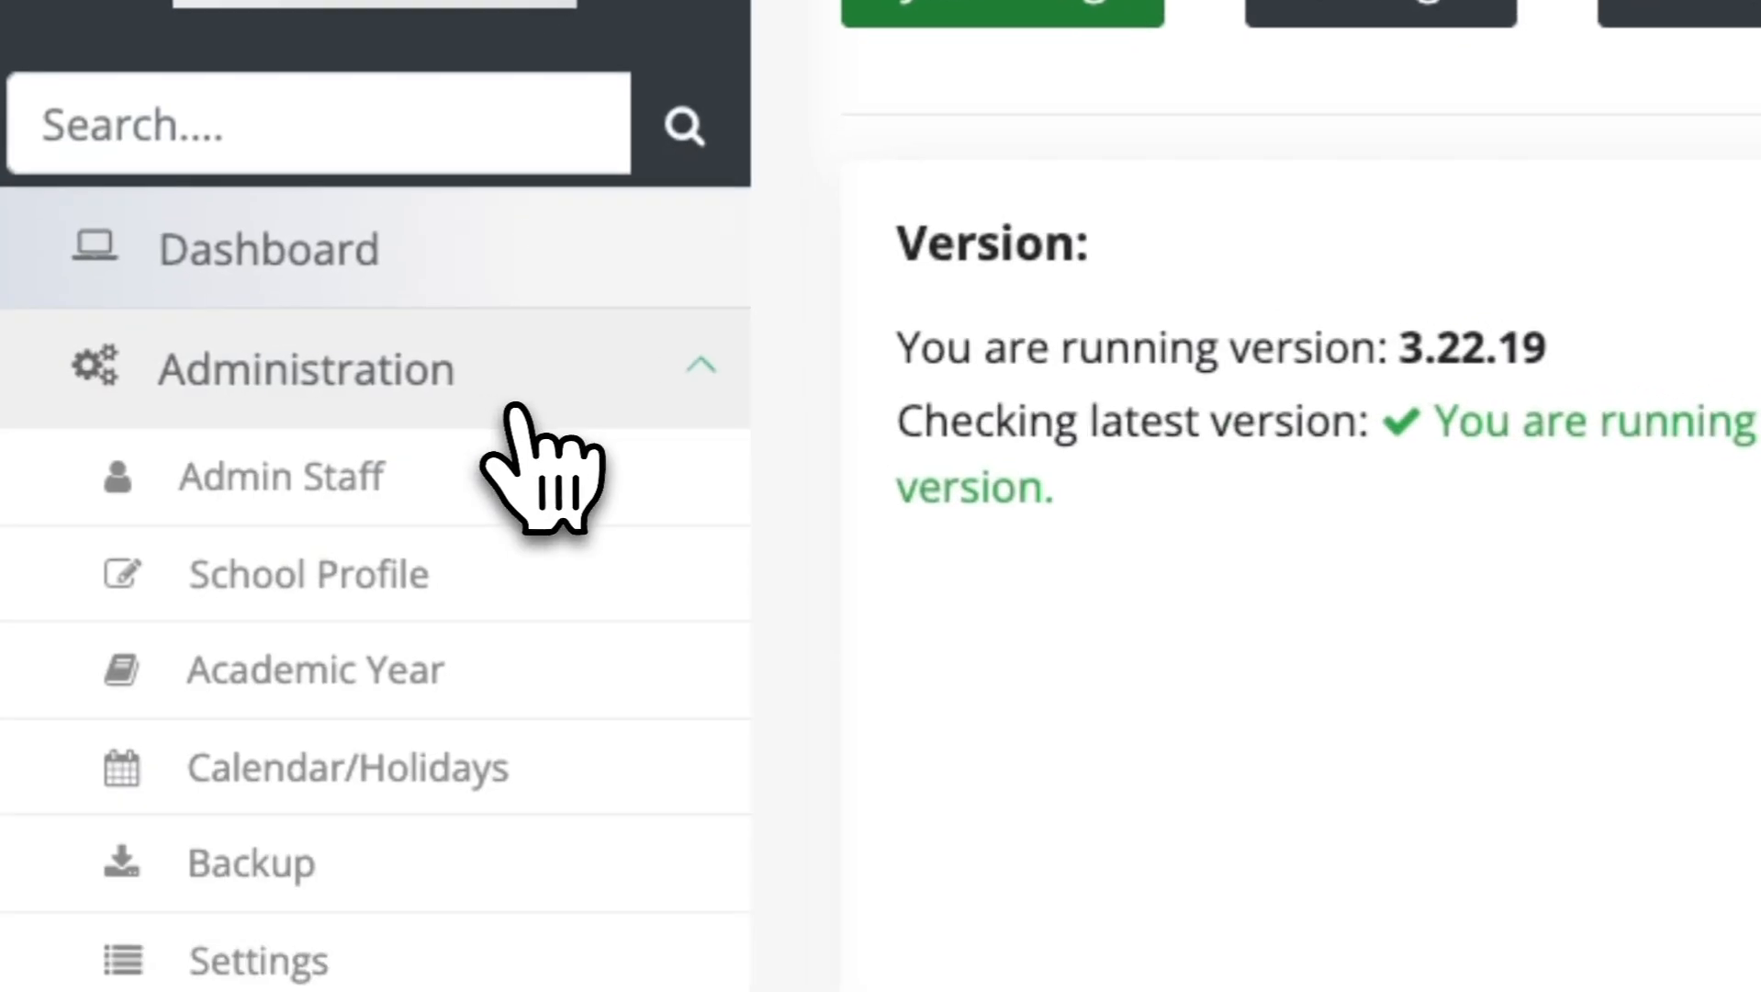
click(554, 666)
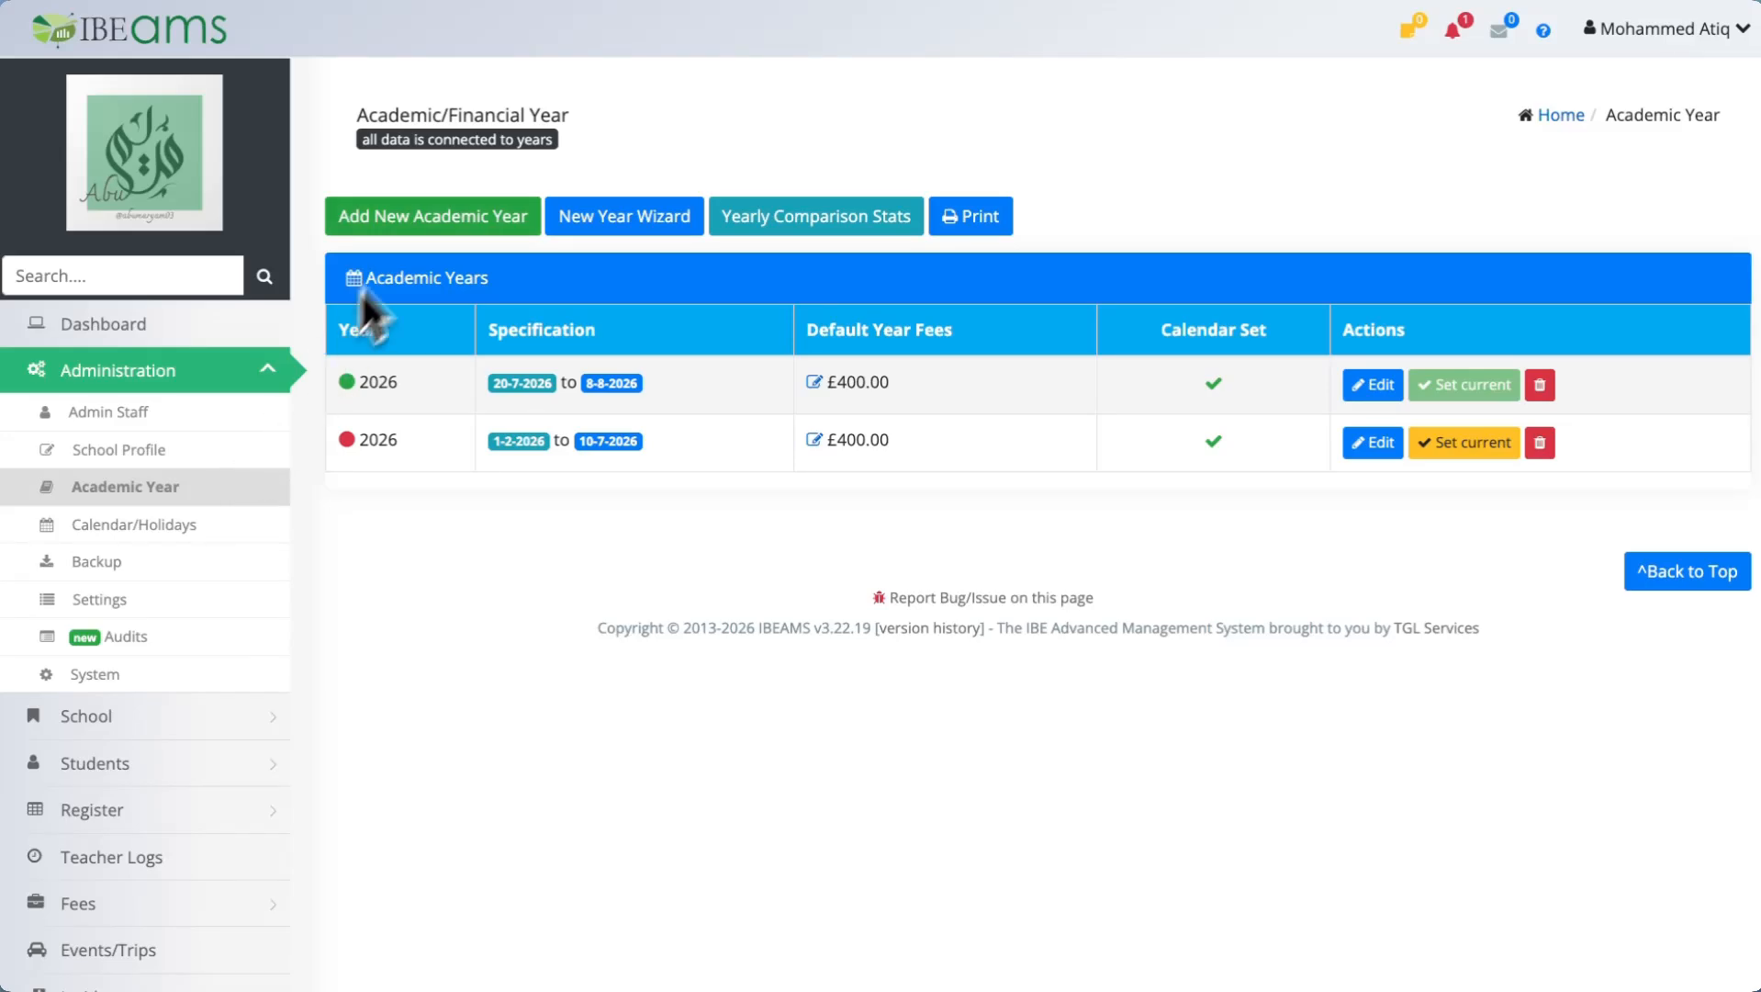
Start a new academic year and set its title to 2026-2027.
click(459, 217)
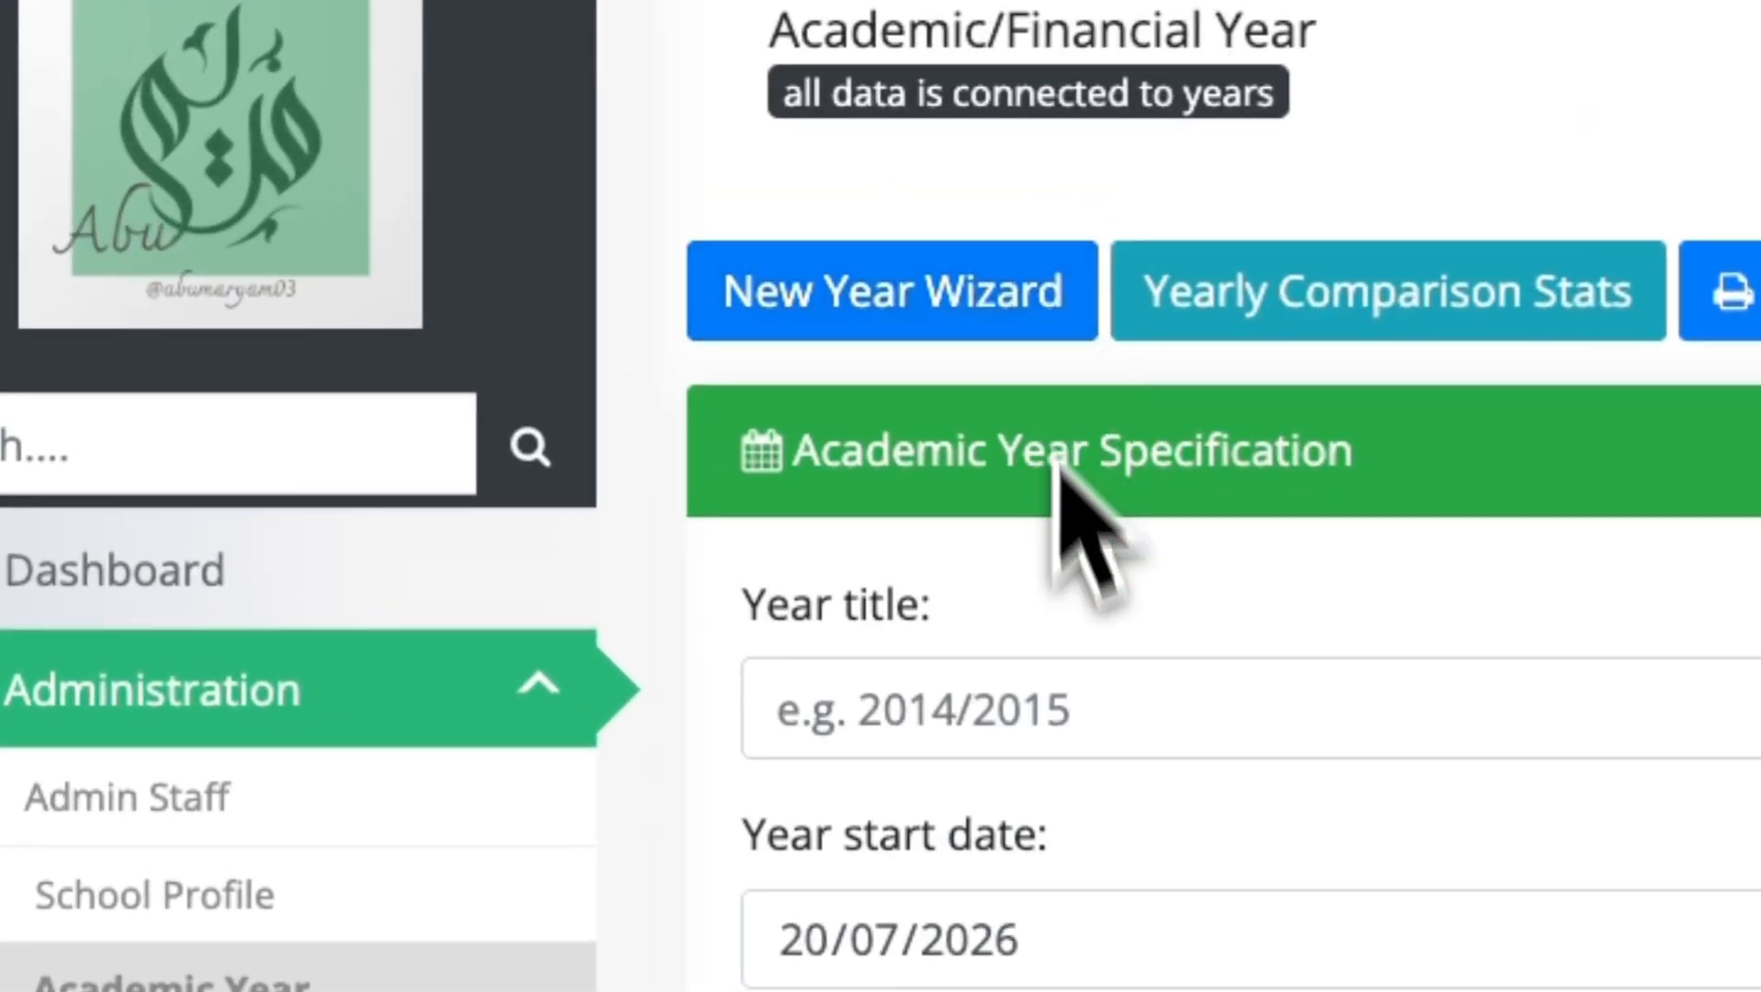
click(1079, 721)
text(2026-2027)
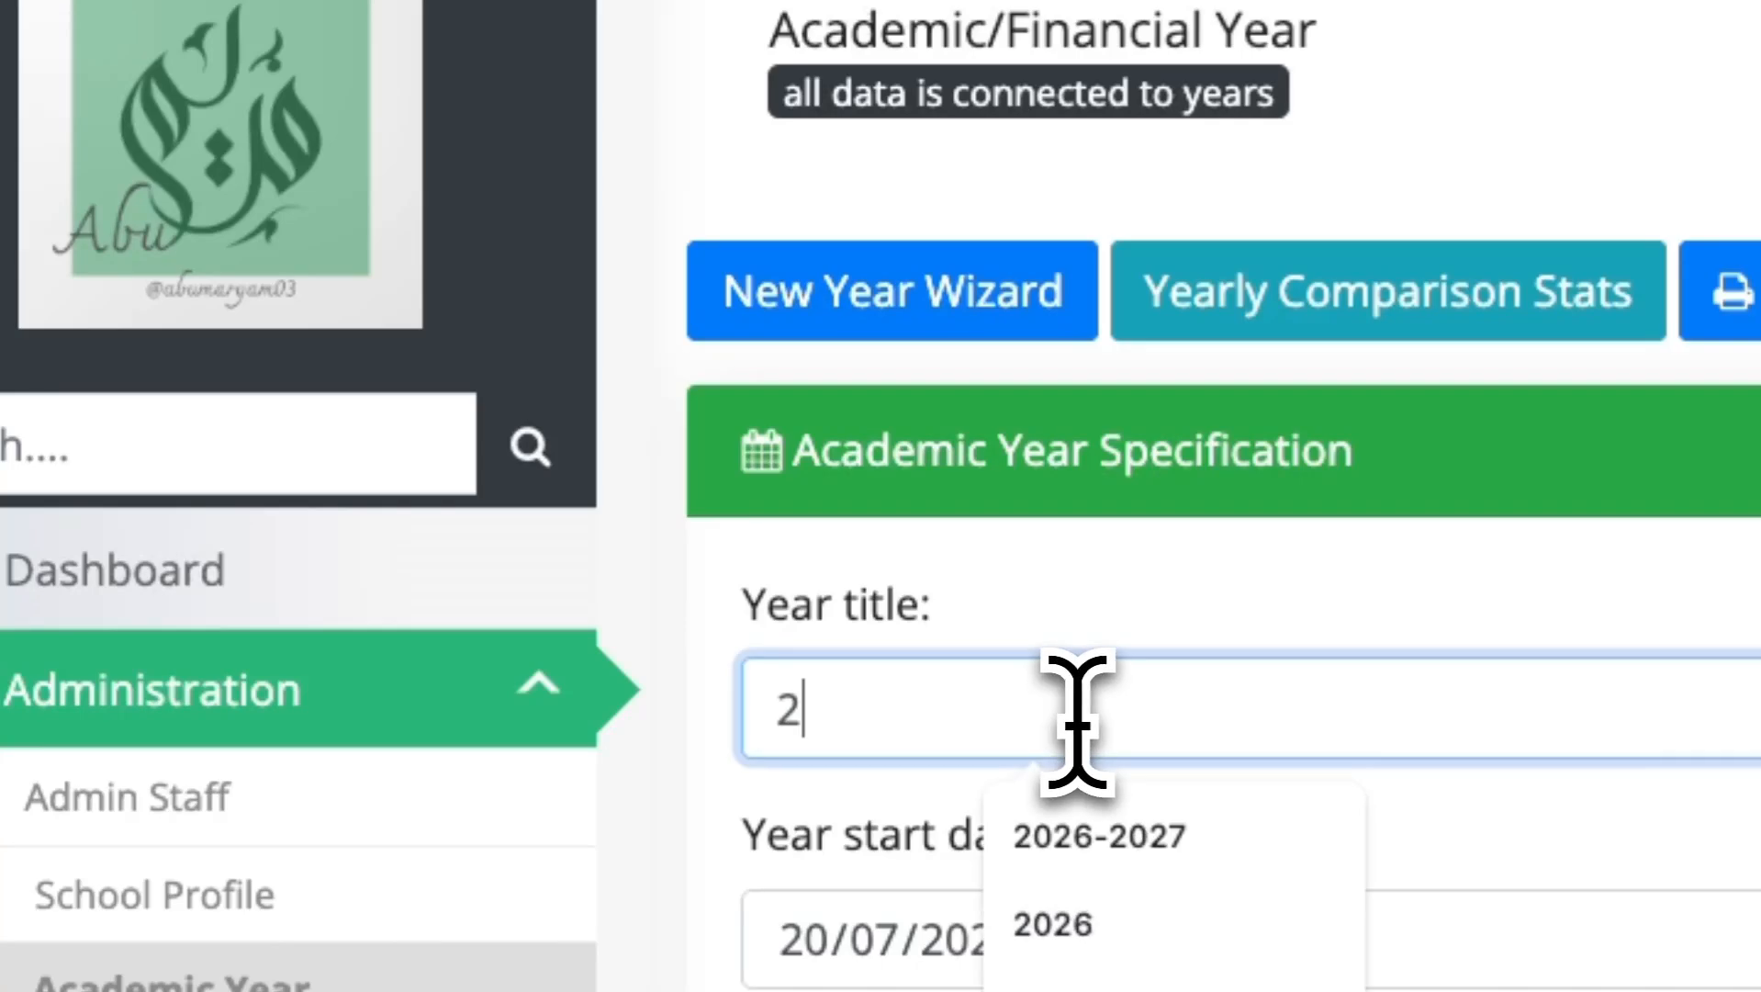
click(1258, 867)
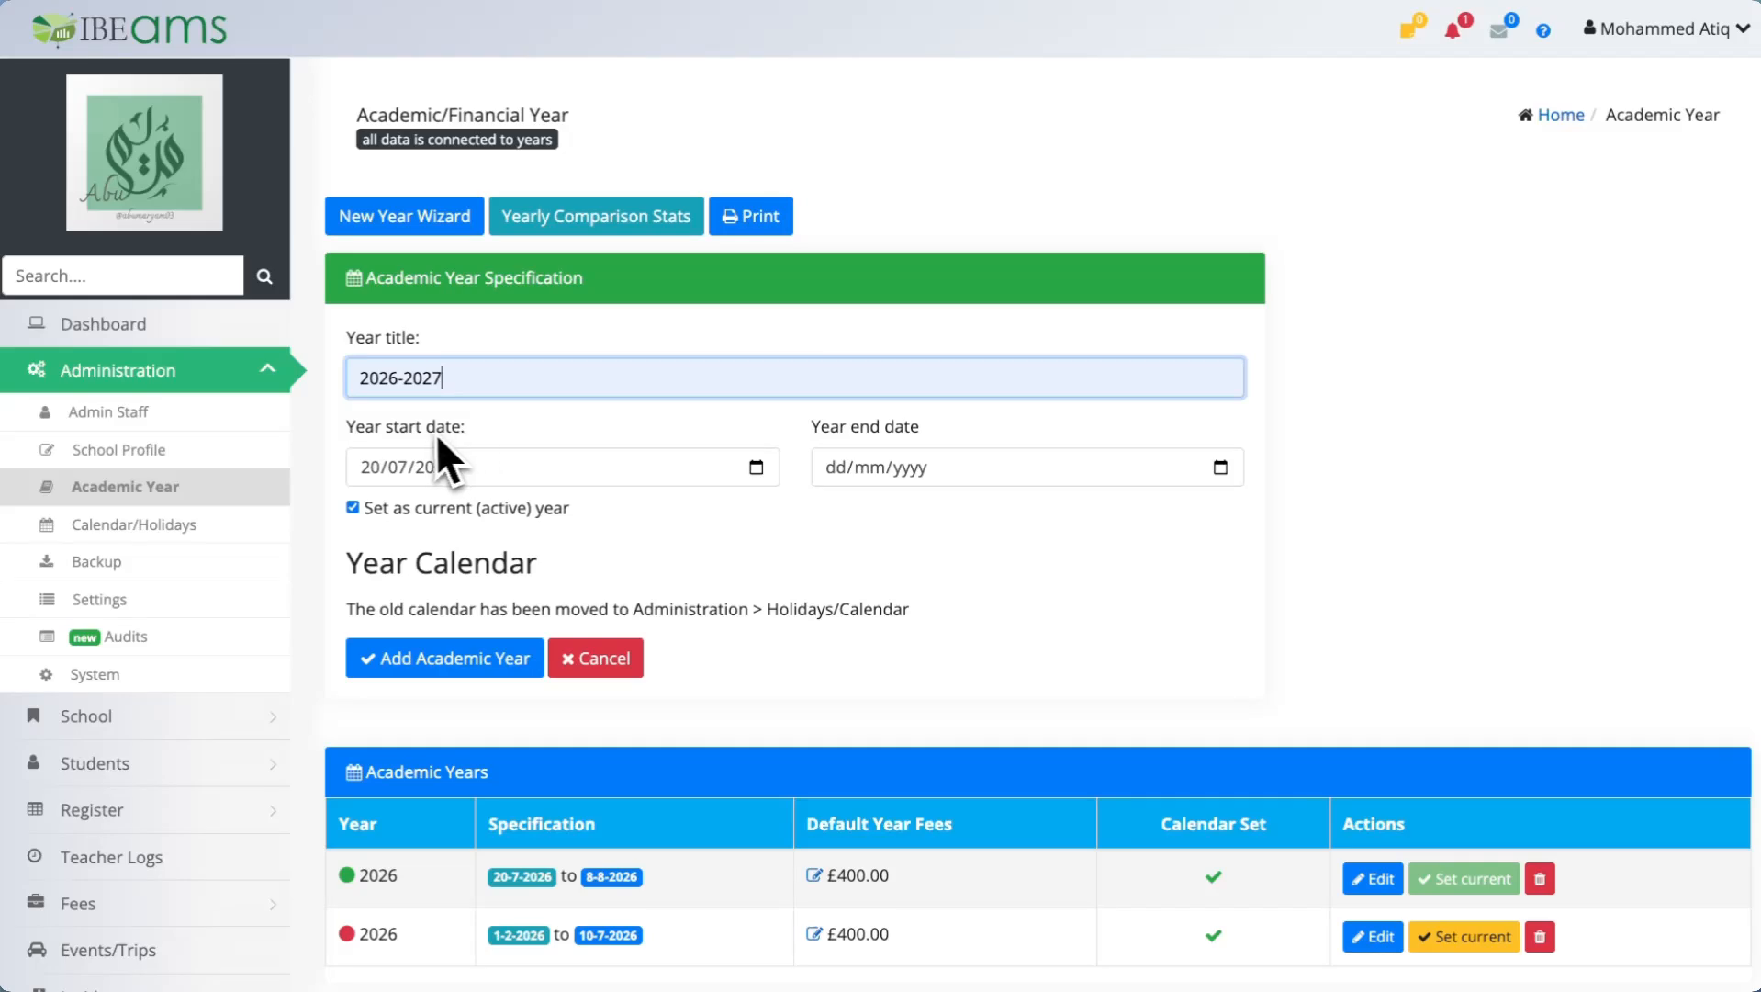
Set the year start date to 17/08/2026.
click(753, 469)
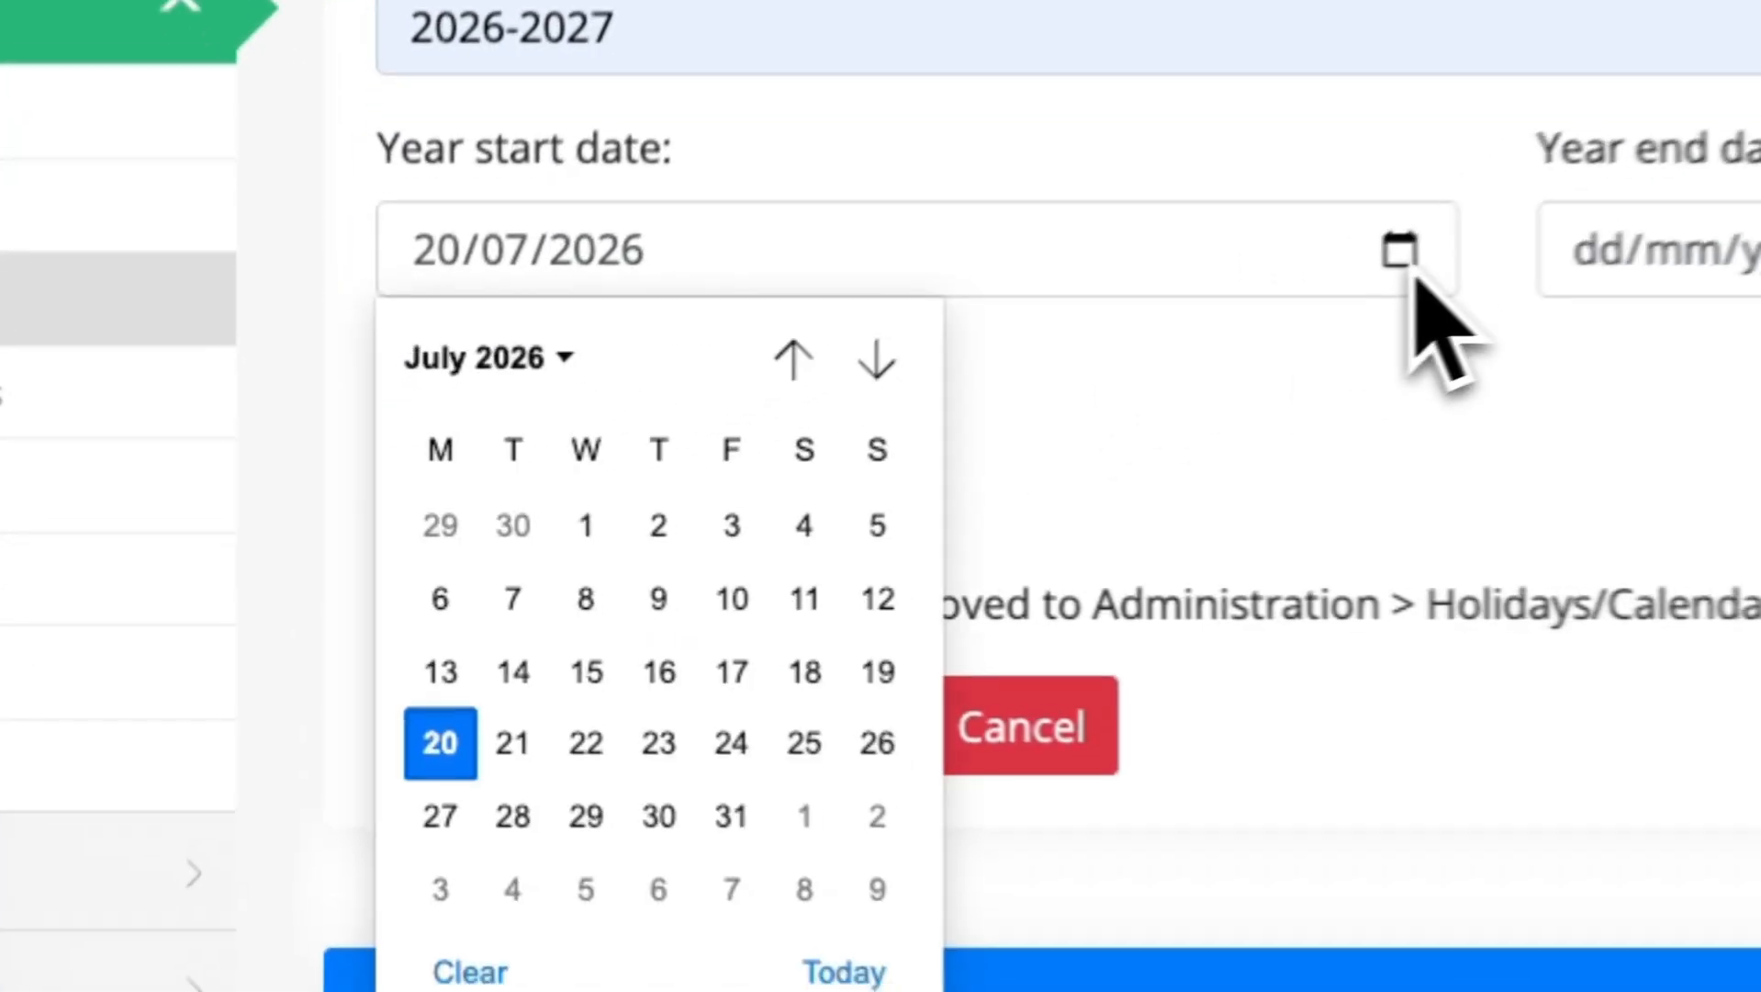
click(546, 510)
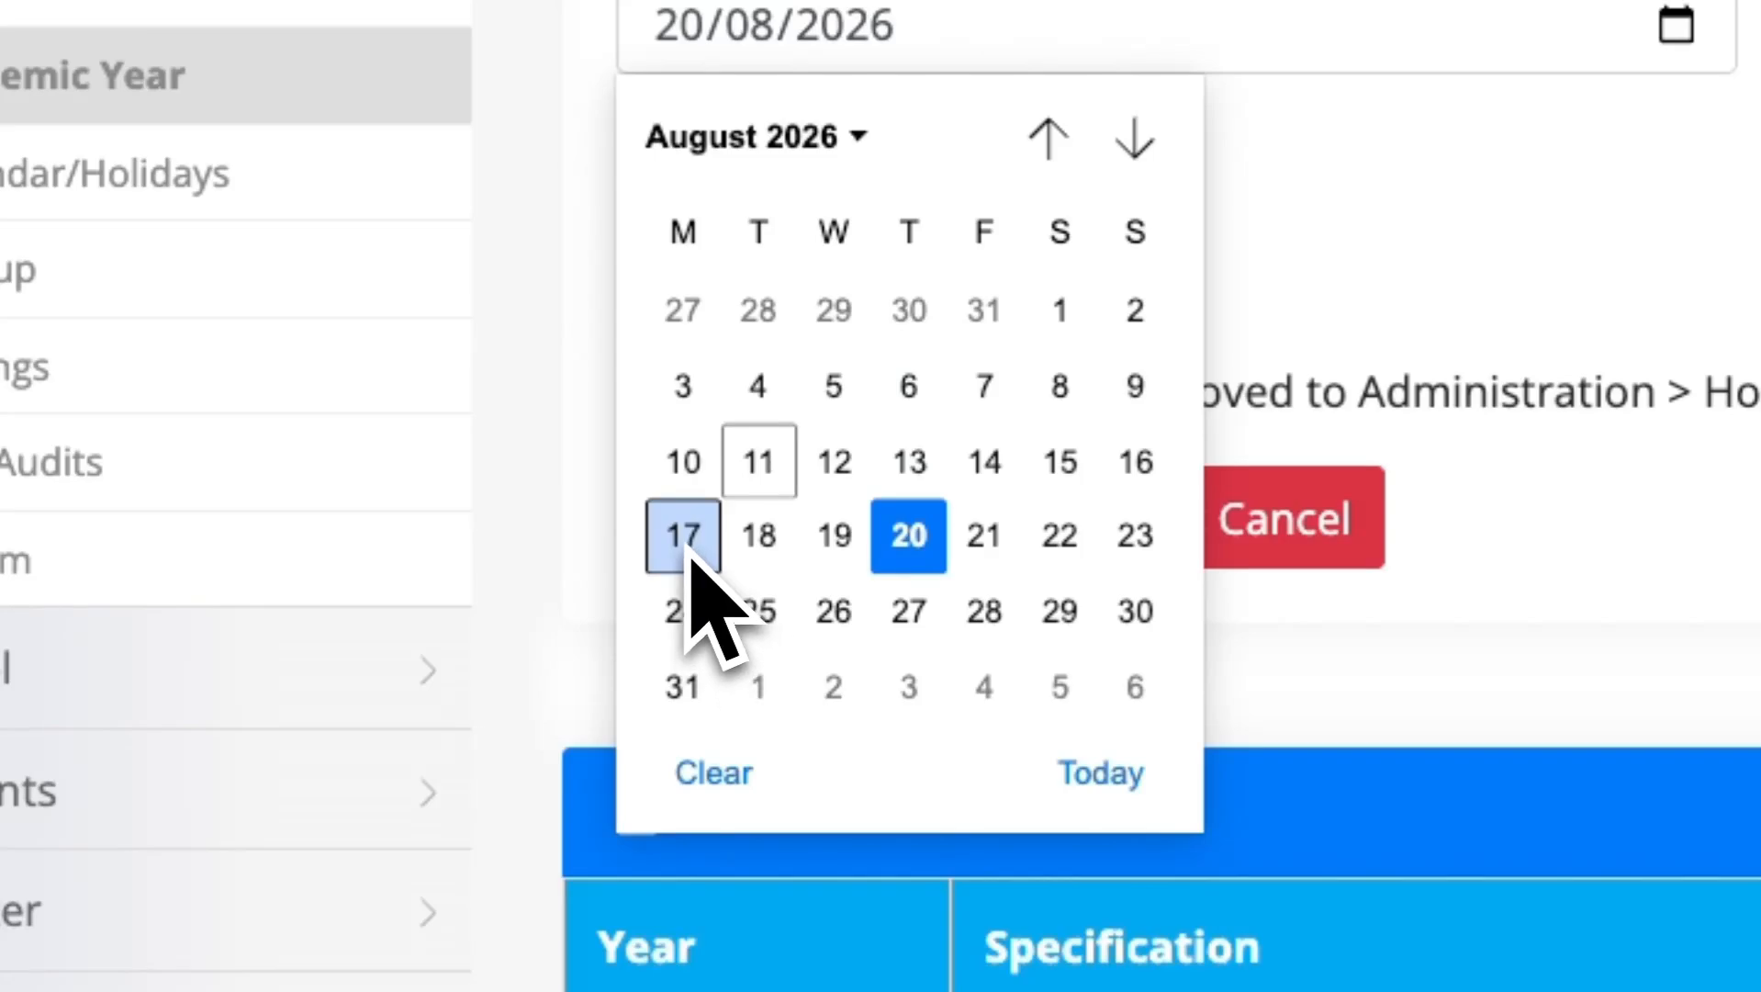
click(688, 542)
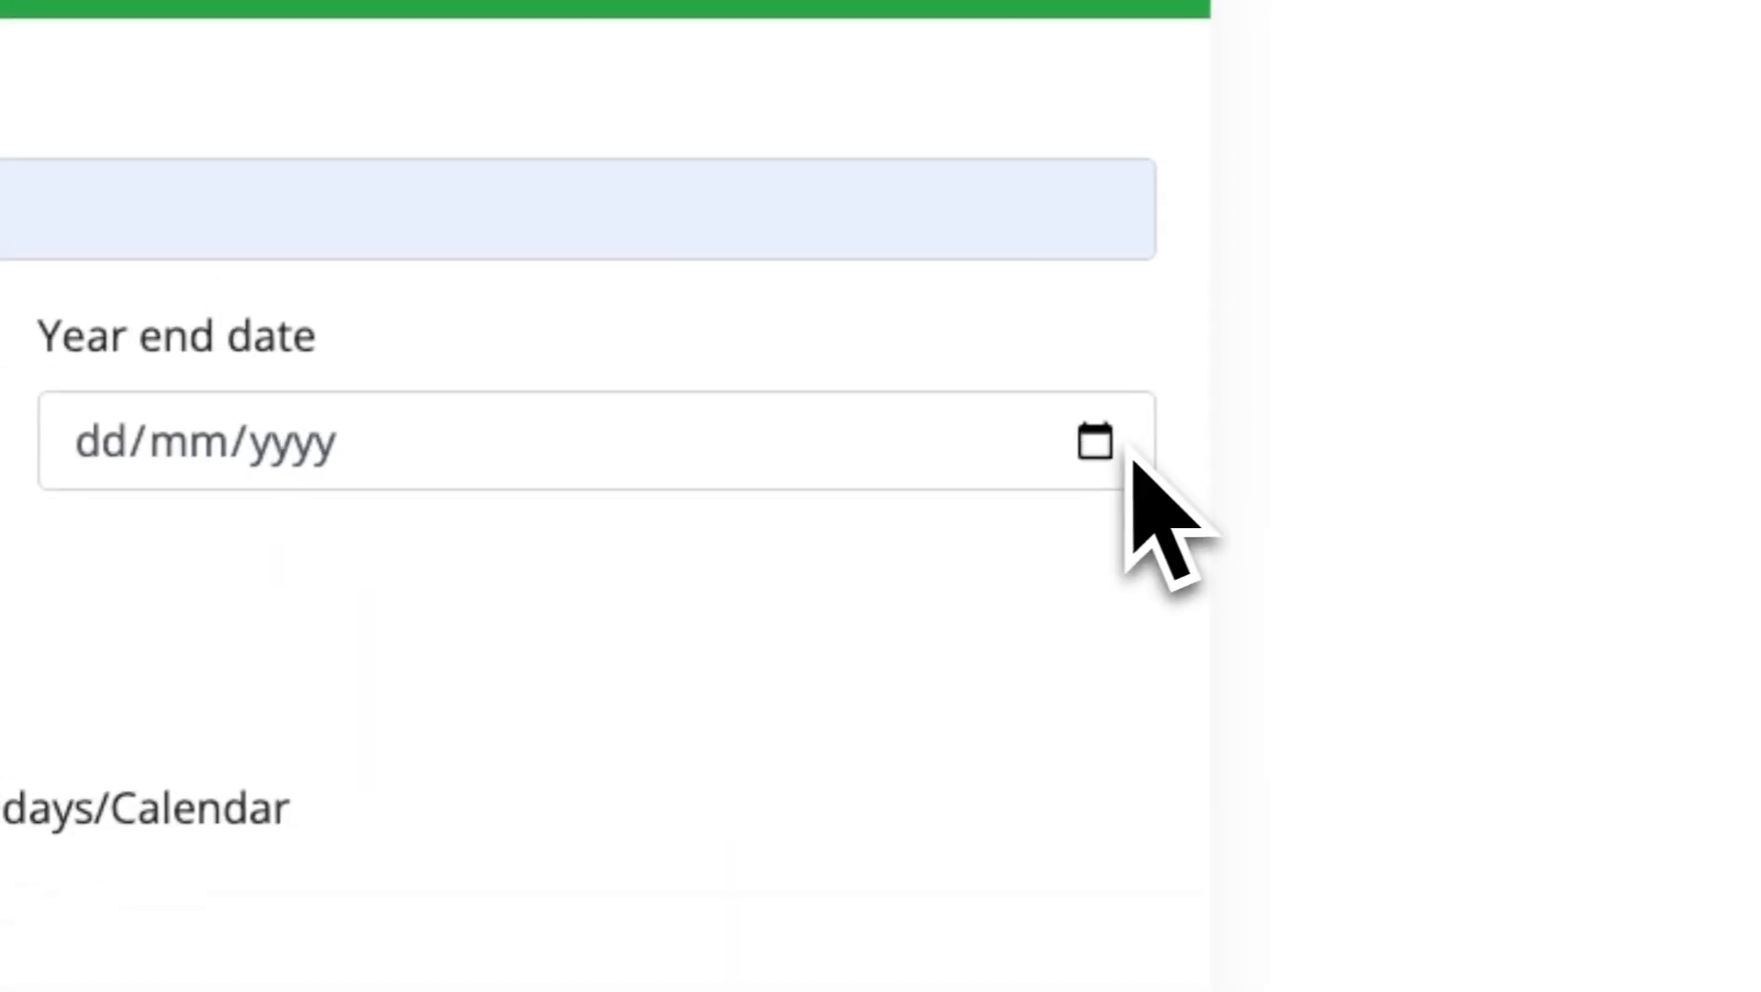
Set the year end date to 09/07/2027 and add the academic year.
click(1273, 401)
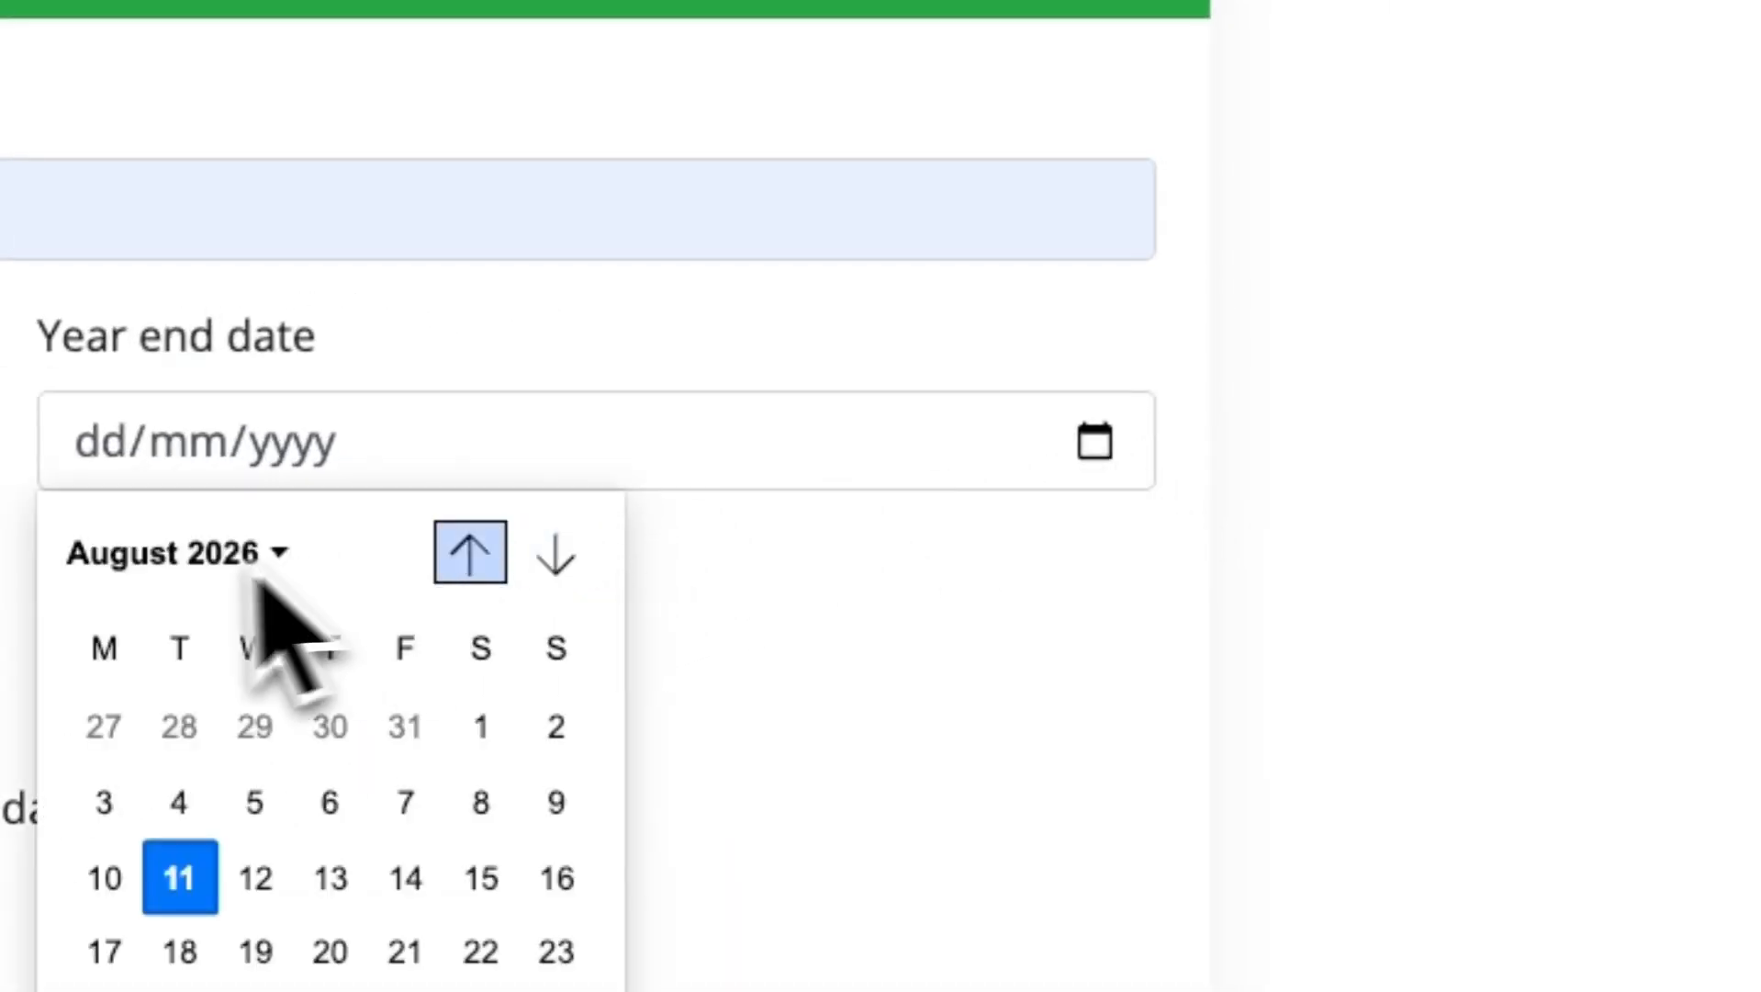
click(220, 553)
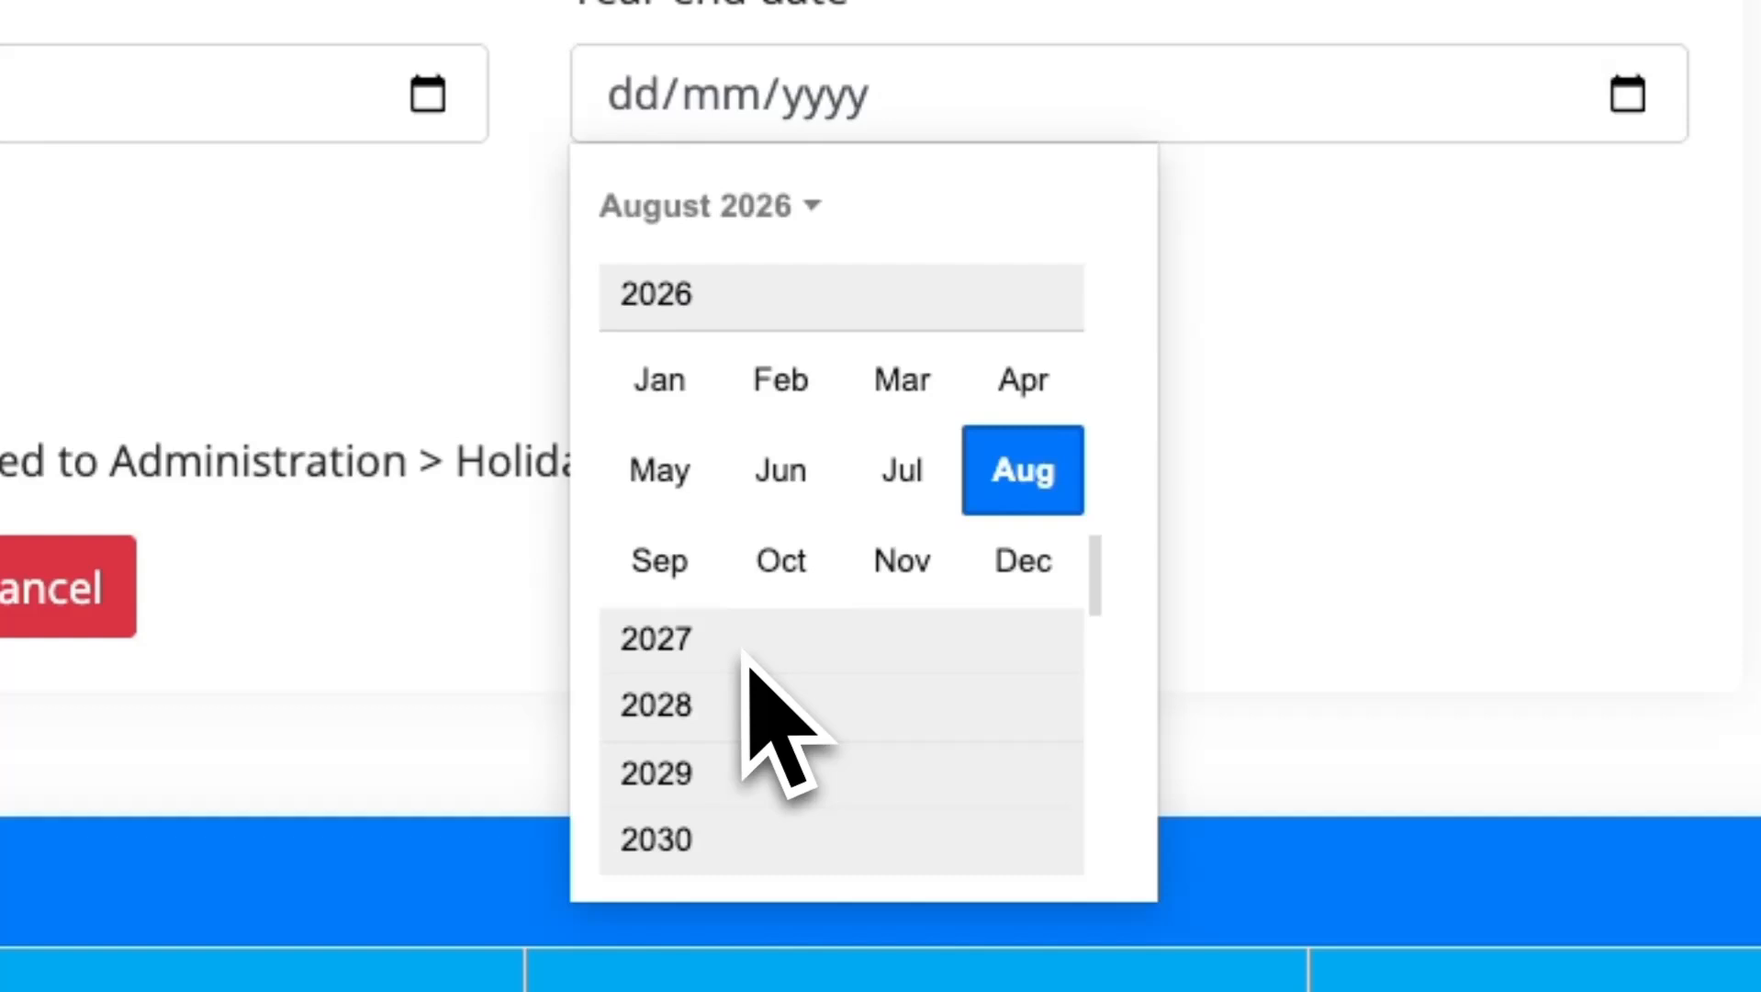
click(745, 642)
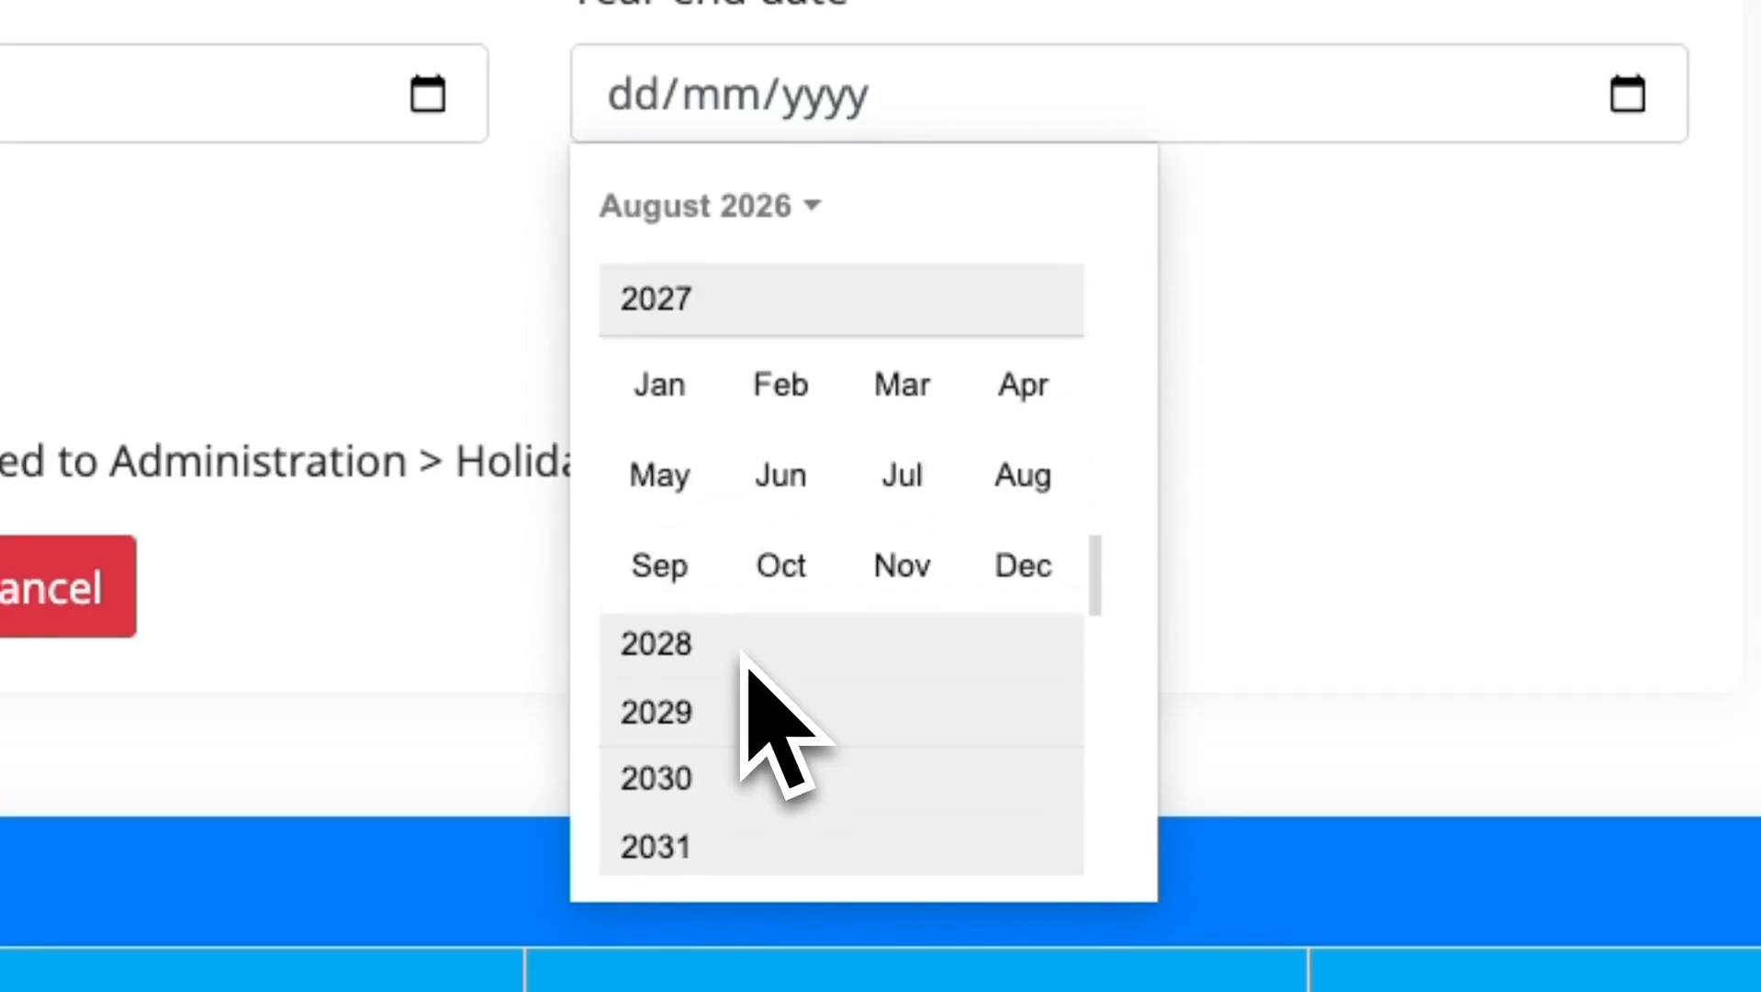
click(895, 477)
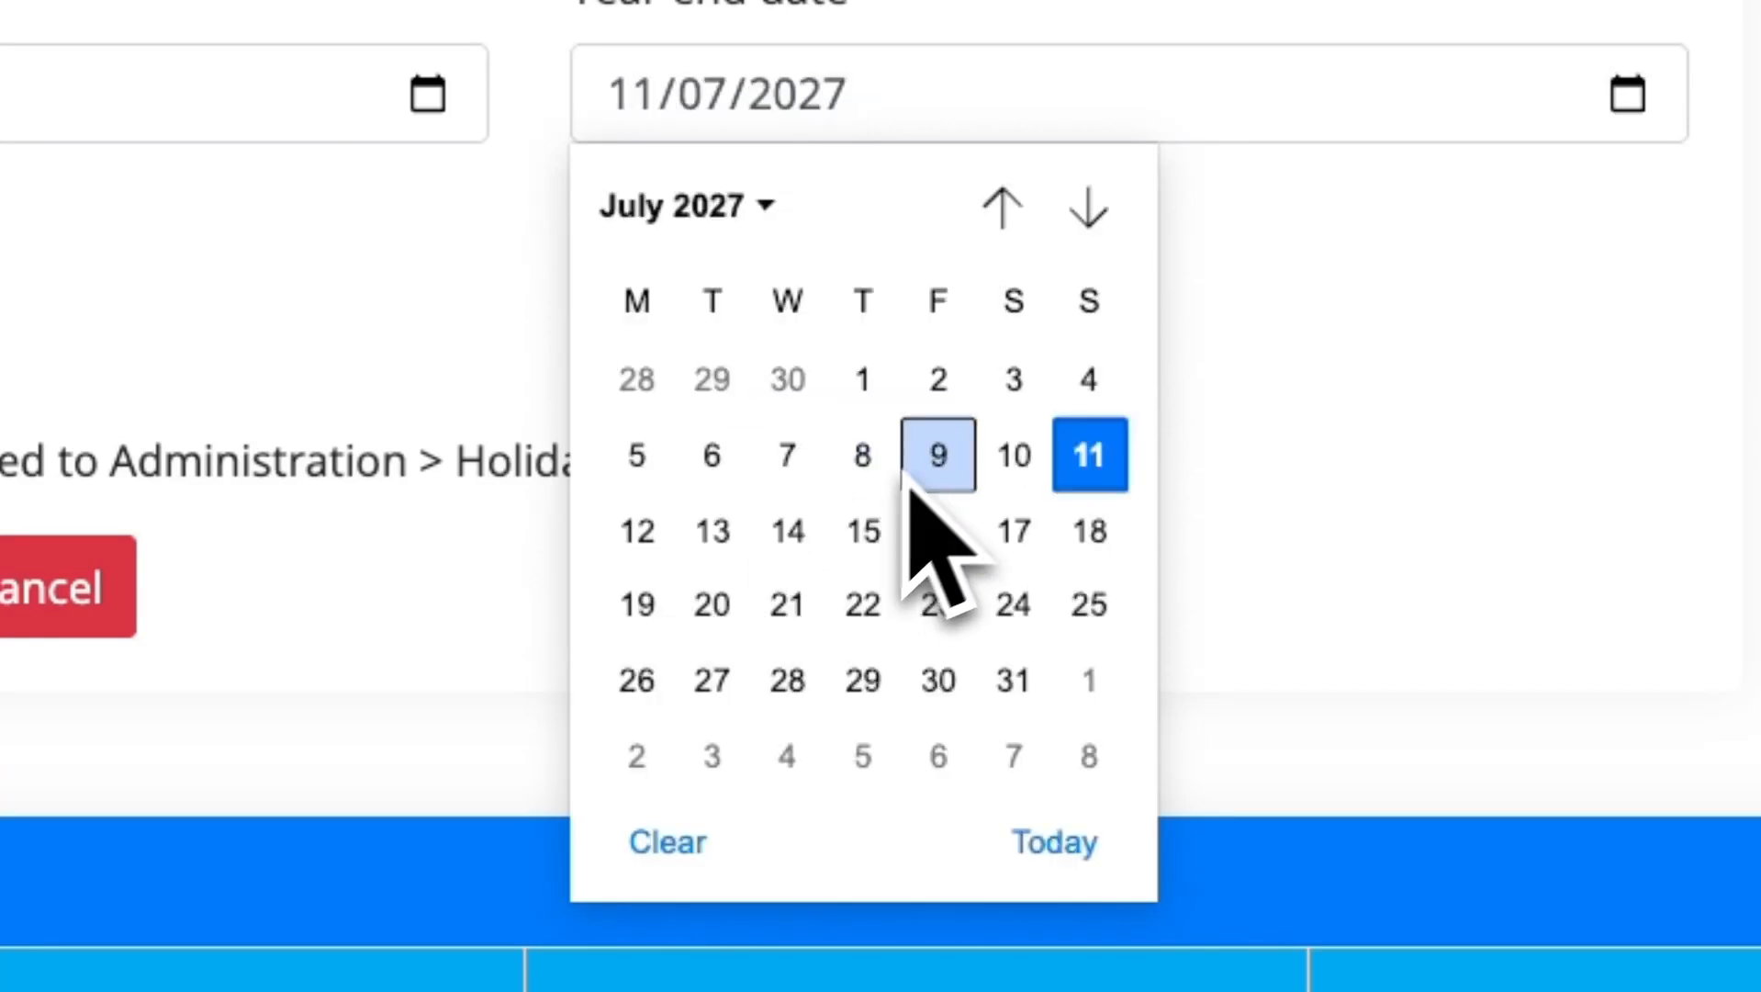
click(955, 476)
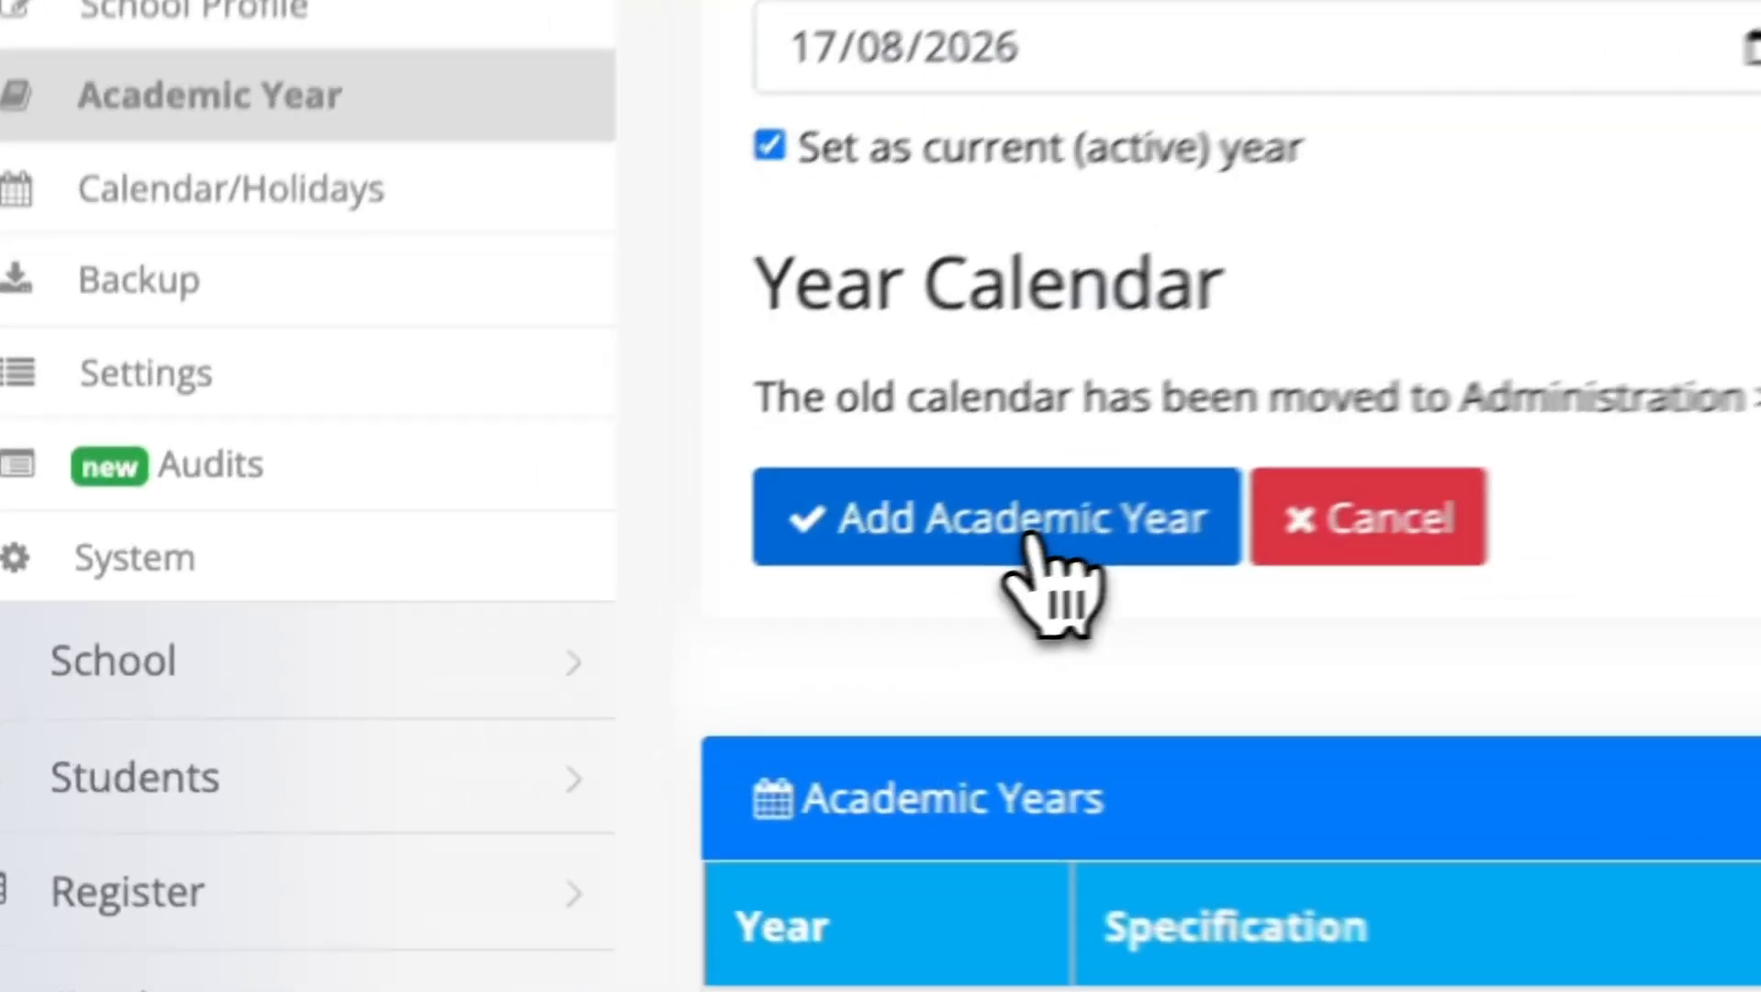
click(459, 666)
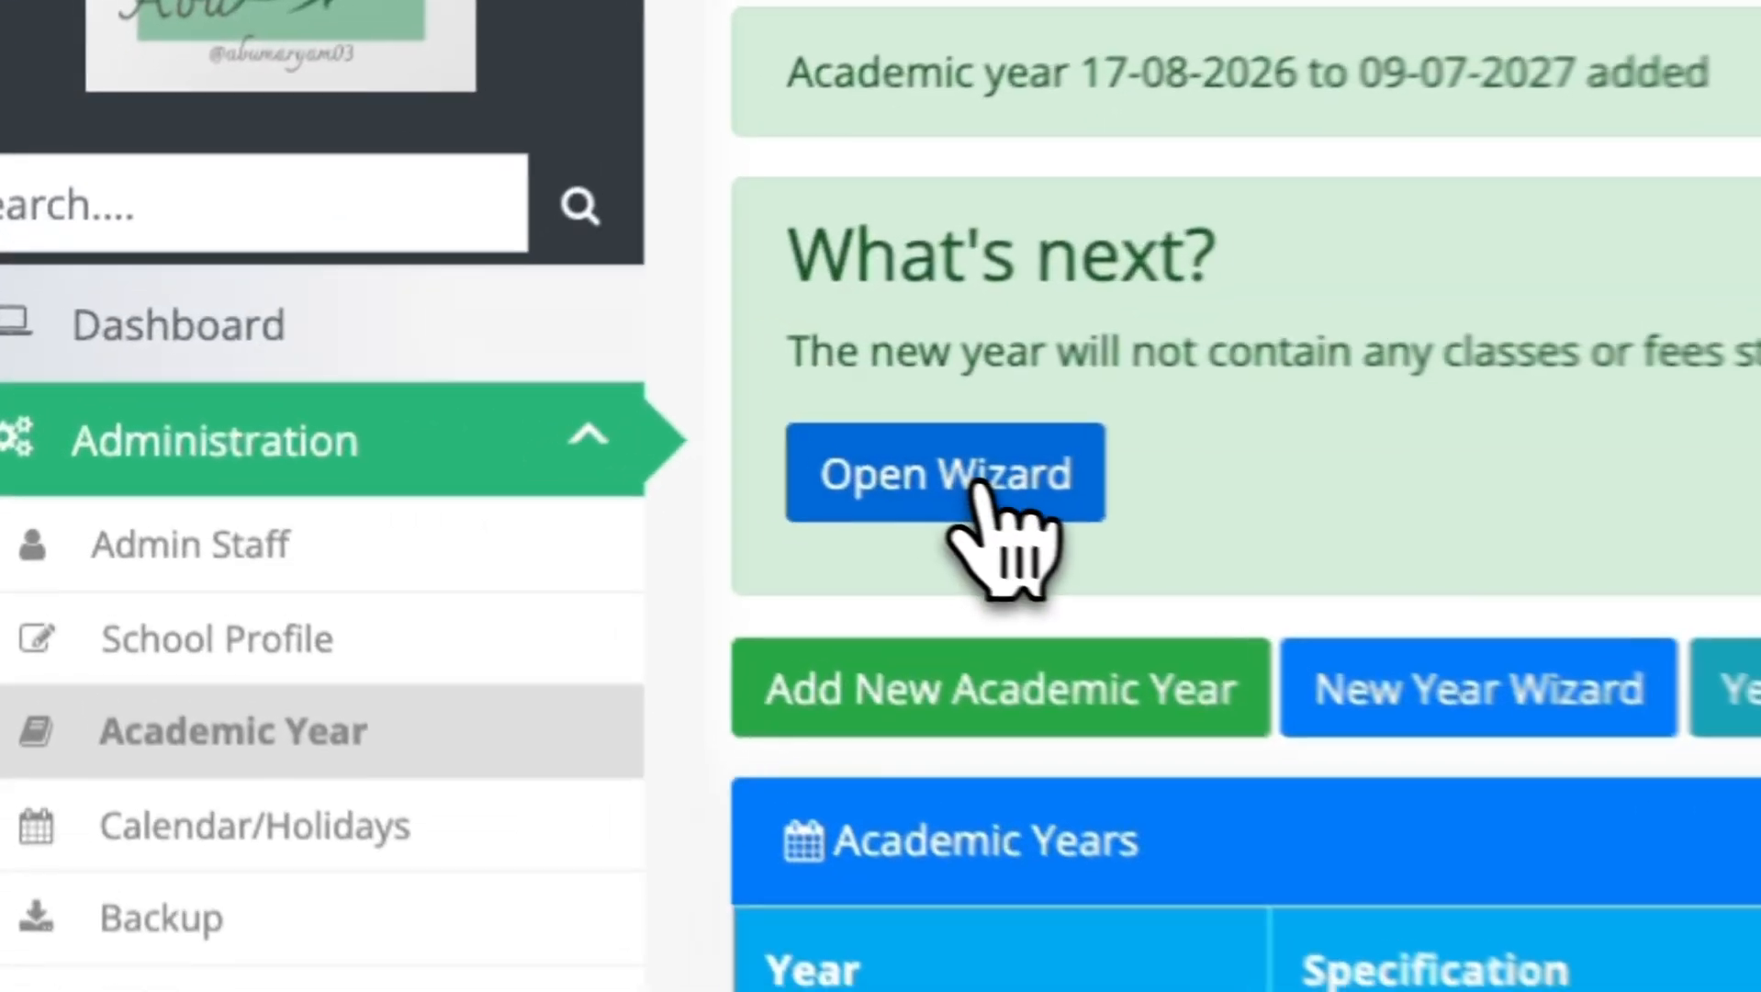
Open the New Year Wizard and start migrating classes and timings.
click(977, 486)
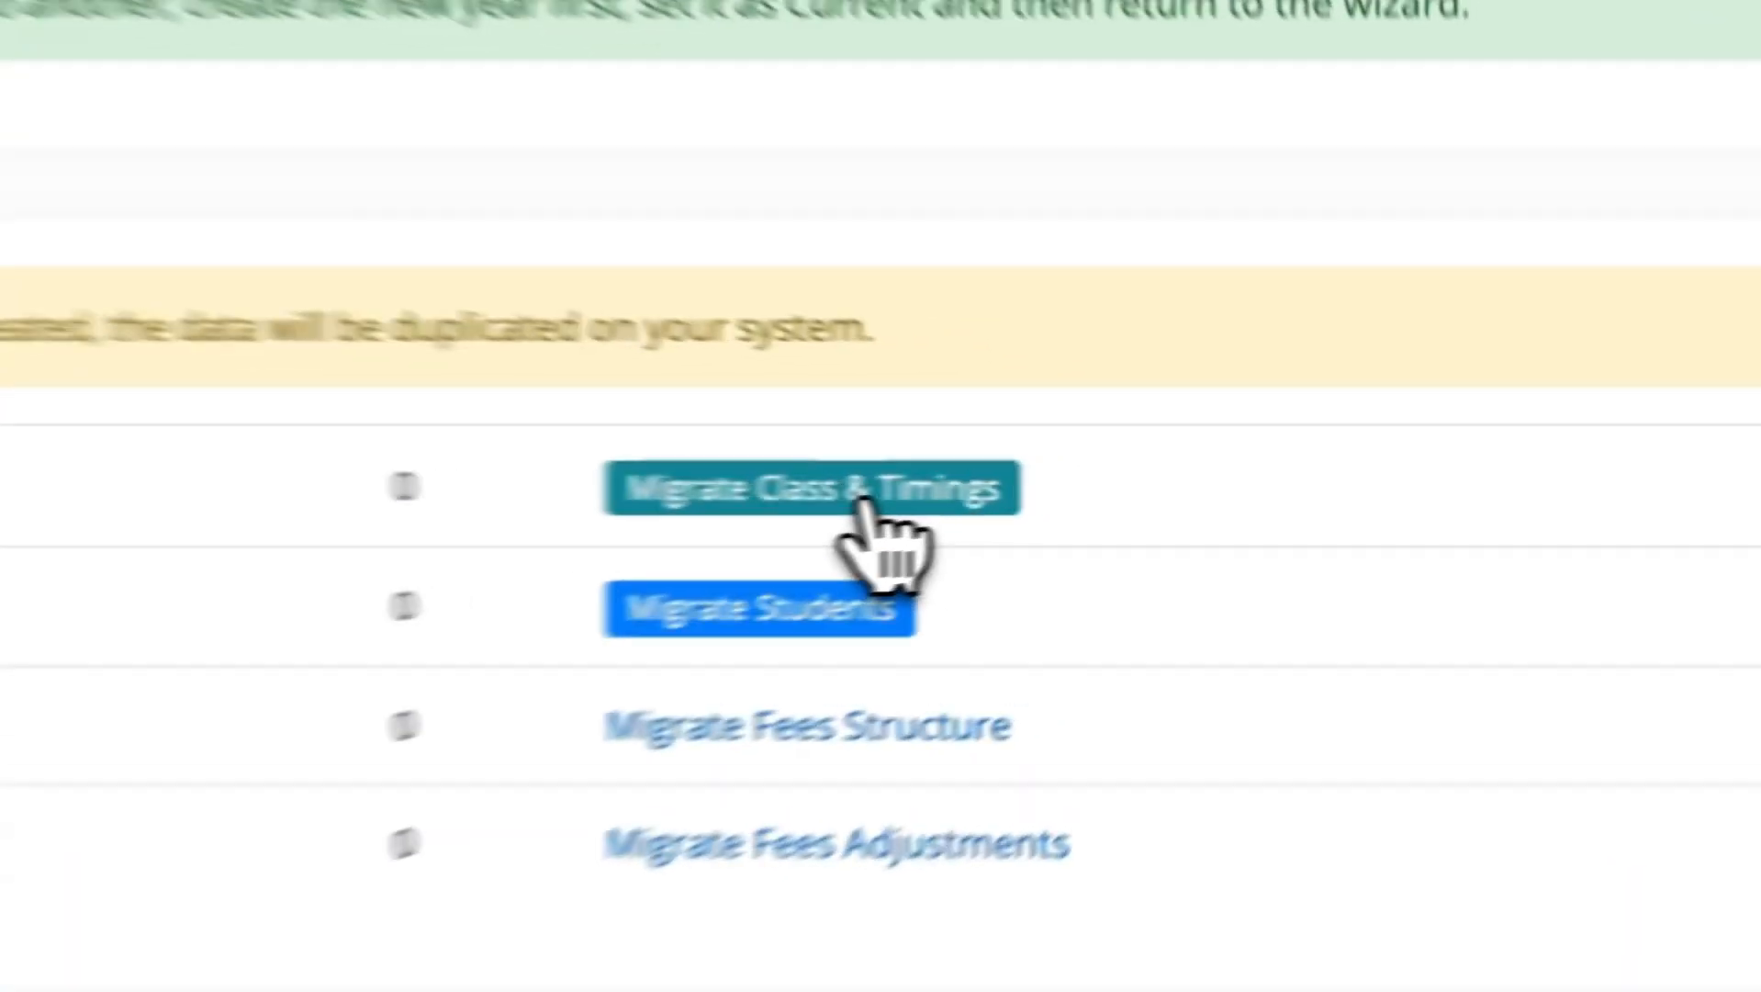
click(1250, 494)
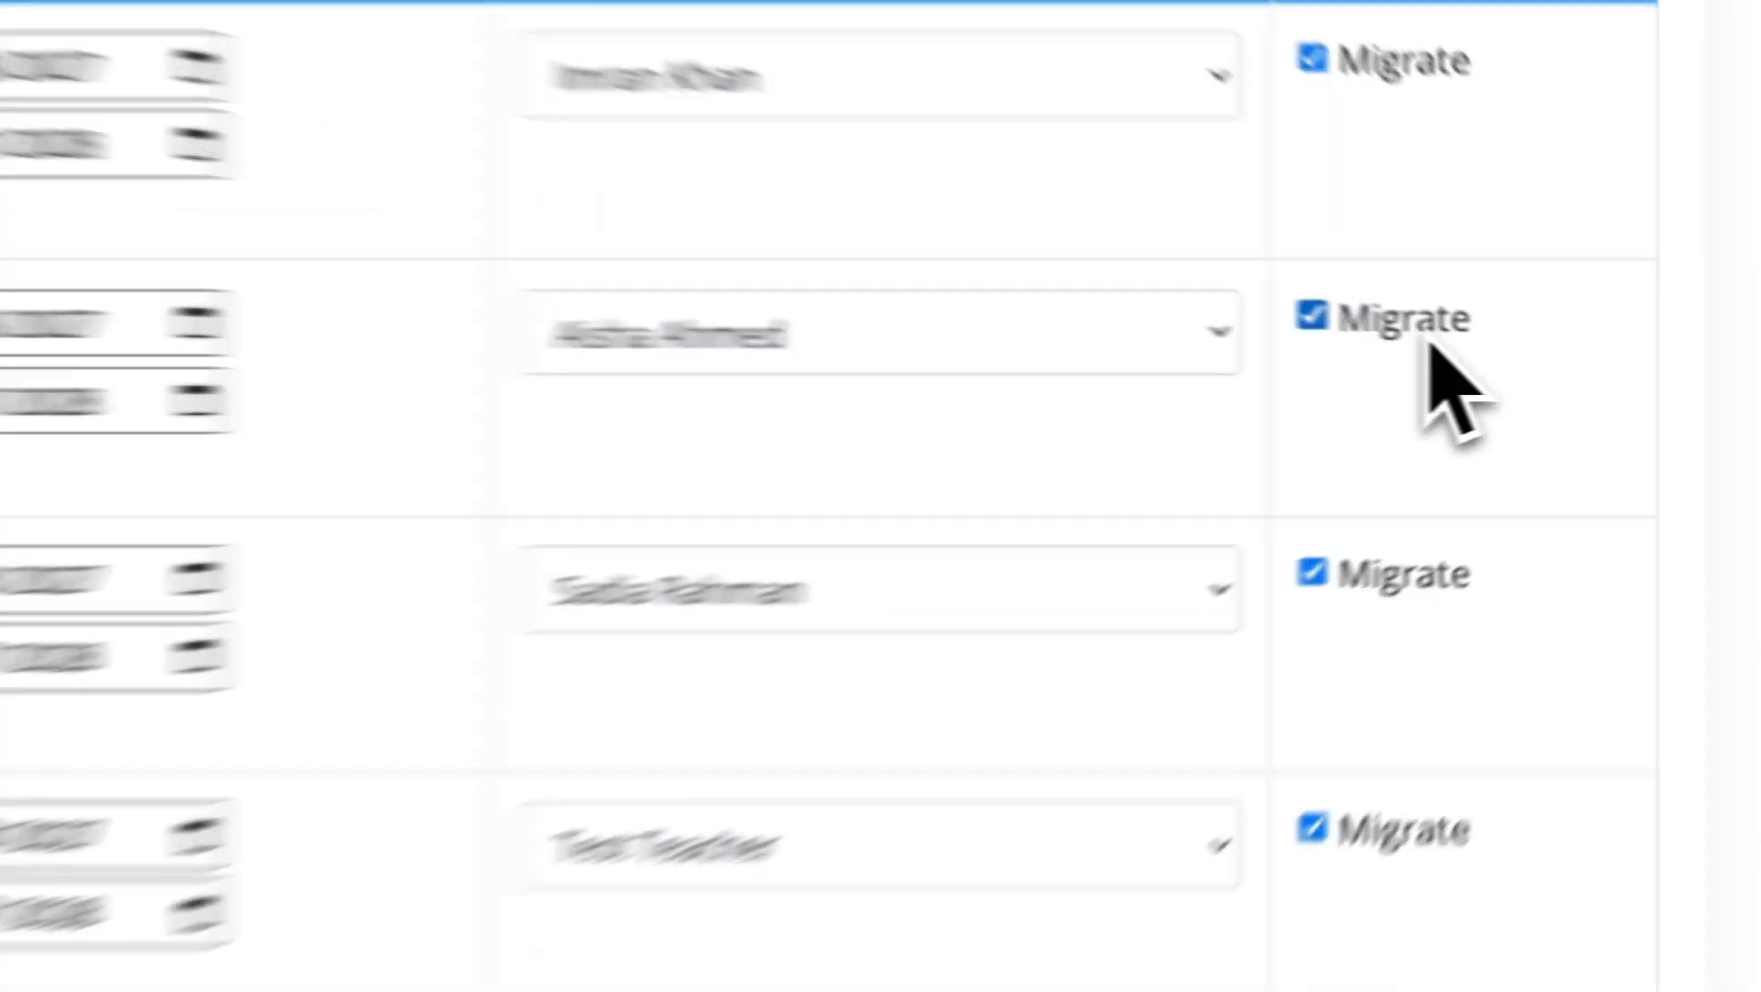
Untick and re-tick the Migrate option for the Girls and Reception classes.
click(1426, 338)
click(1430, 576)
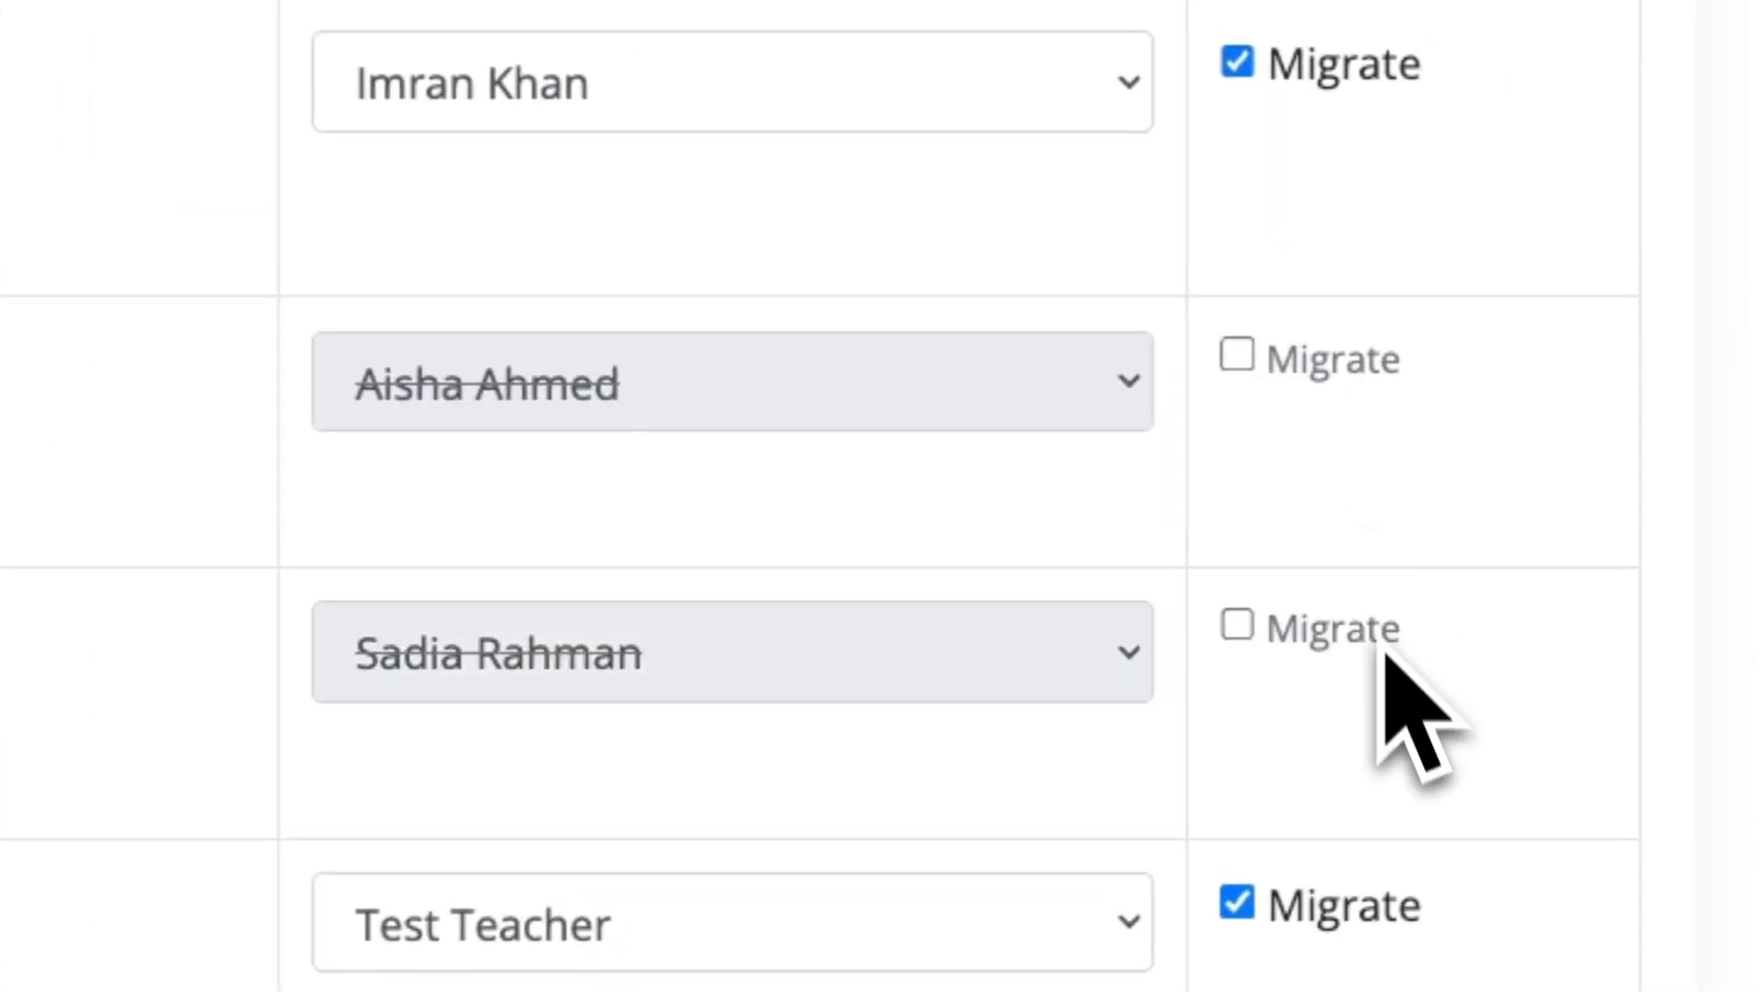
click(1342, 632)
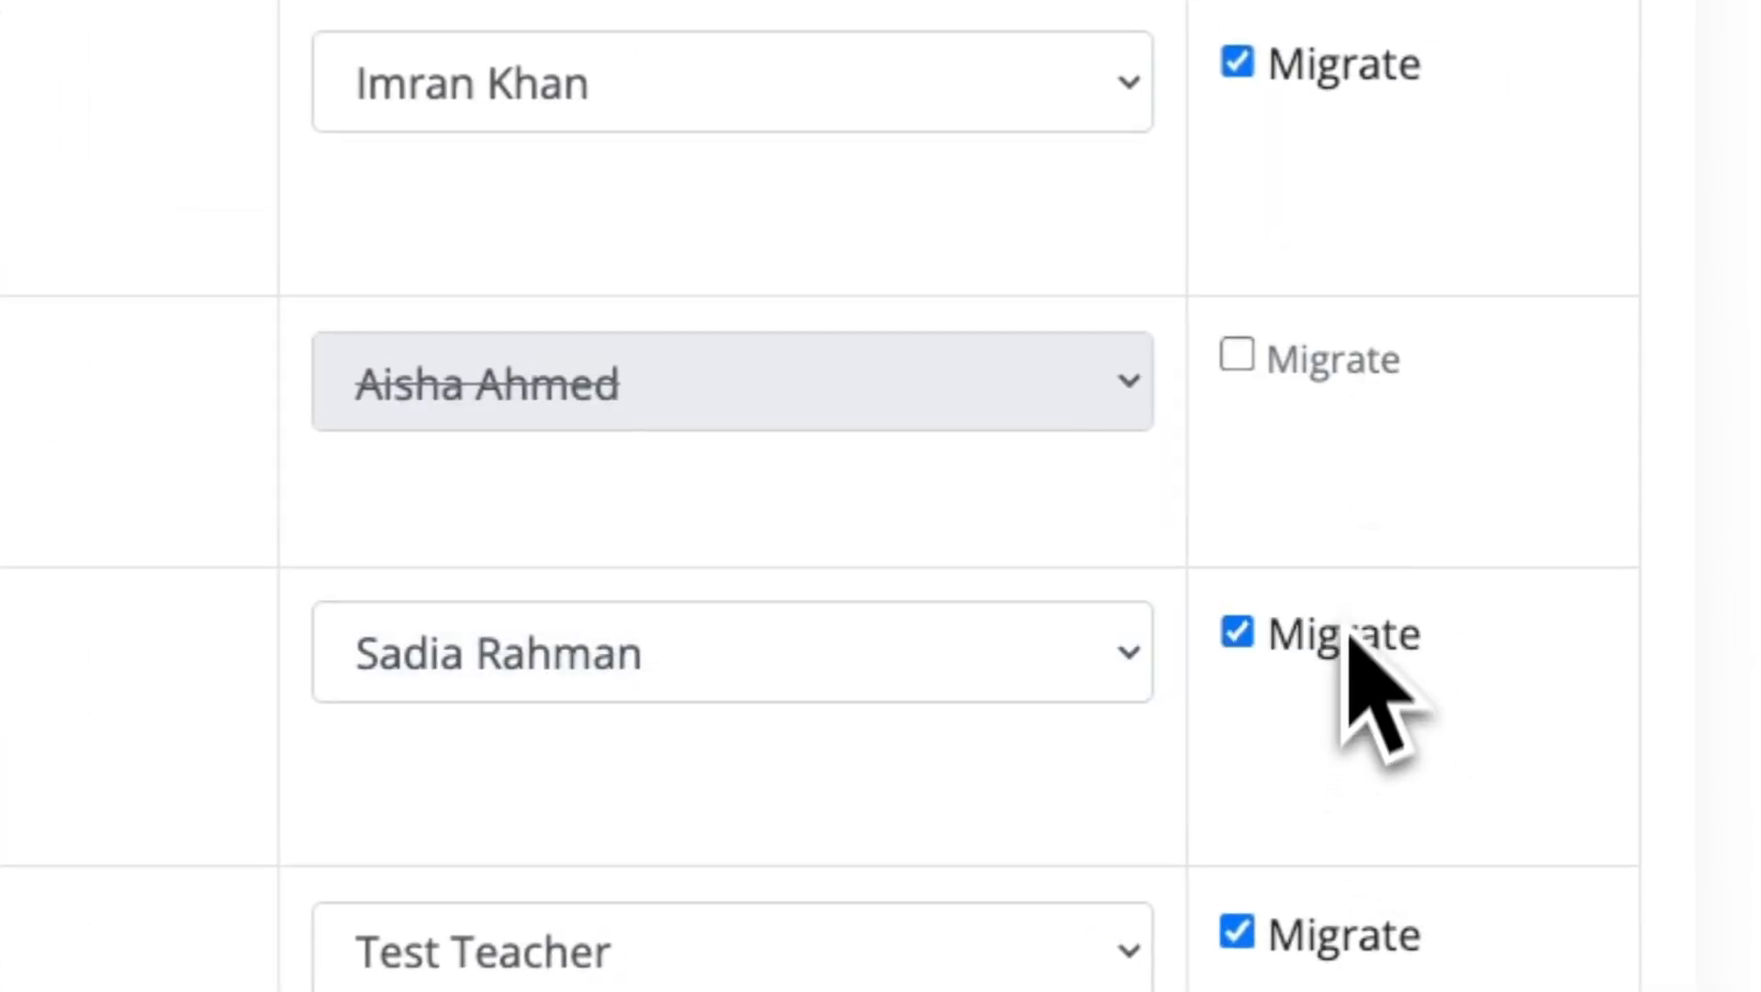
click(1346, 379)
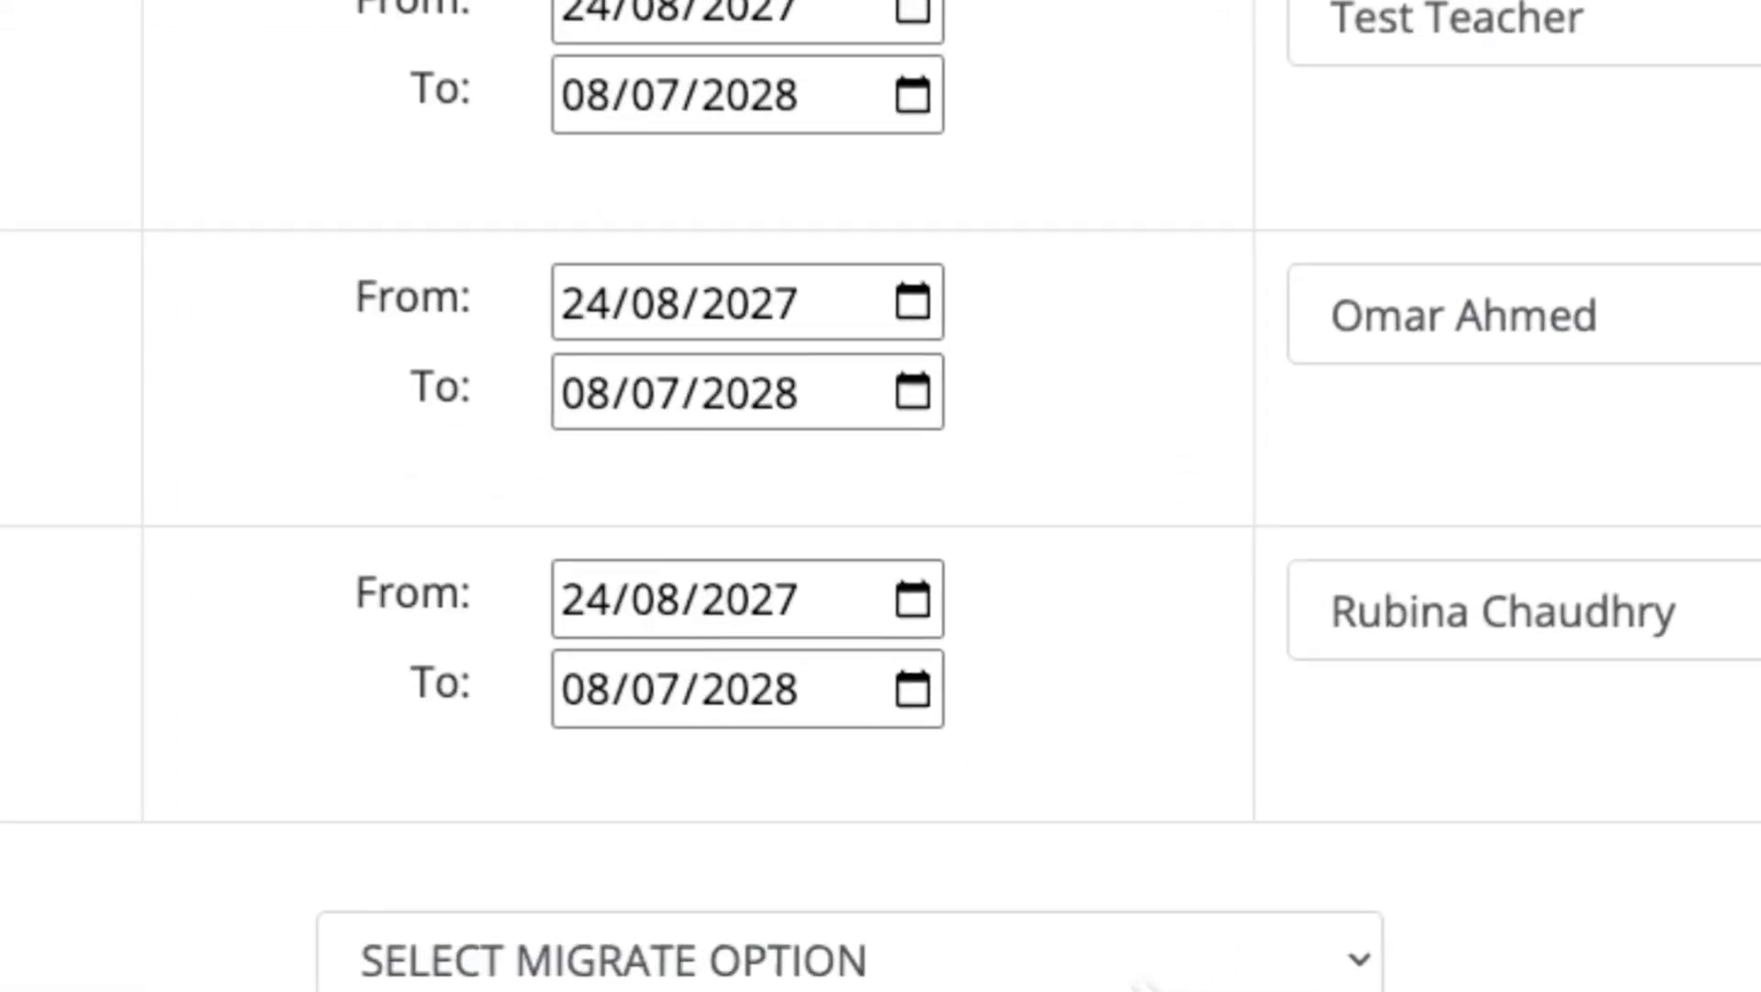
Choose not to migrate class timings and migrate the selected classes.
scroll(1134, 981, down, 5)
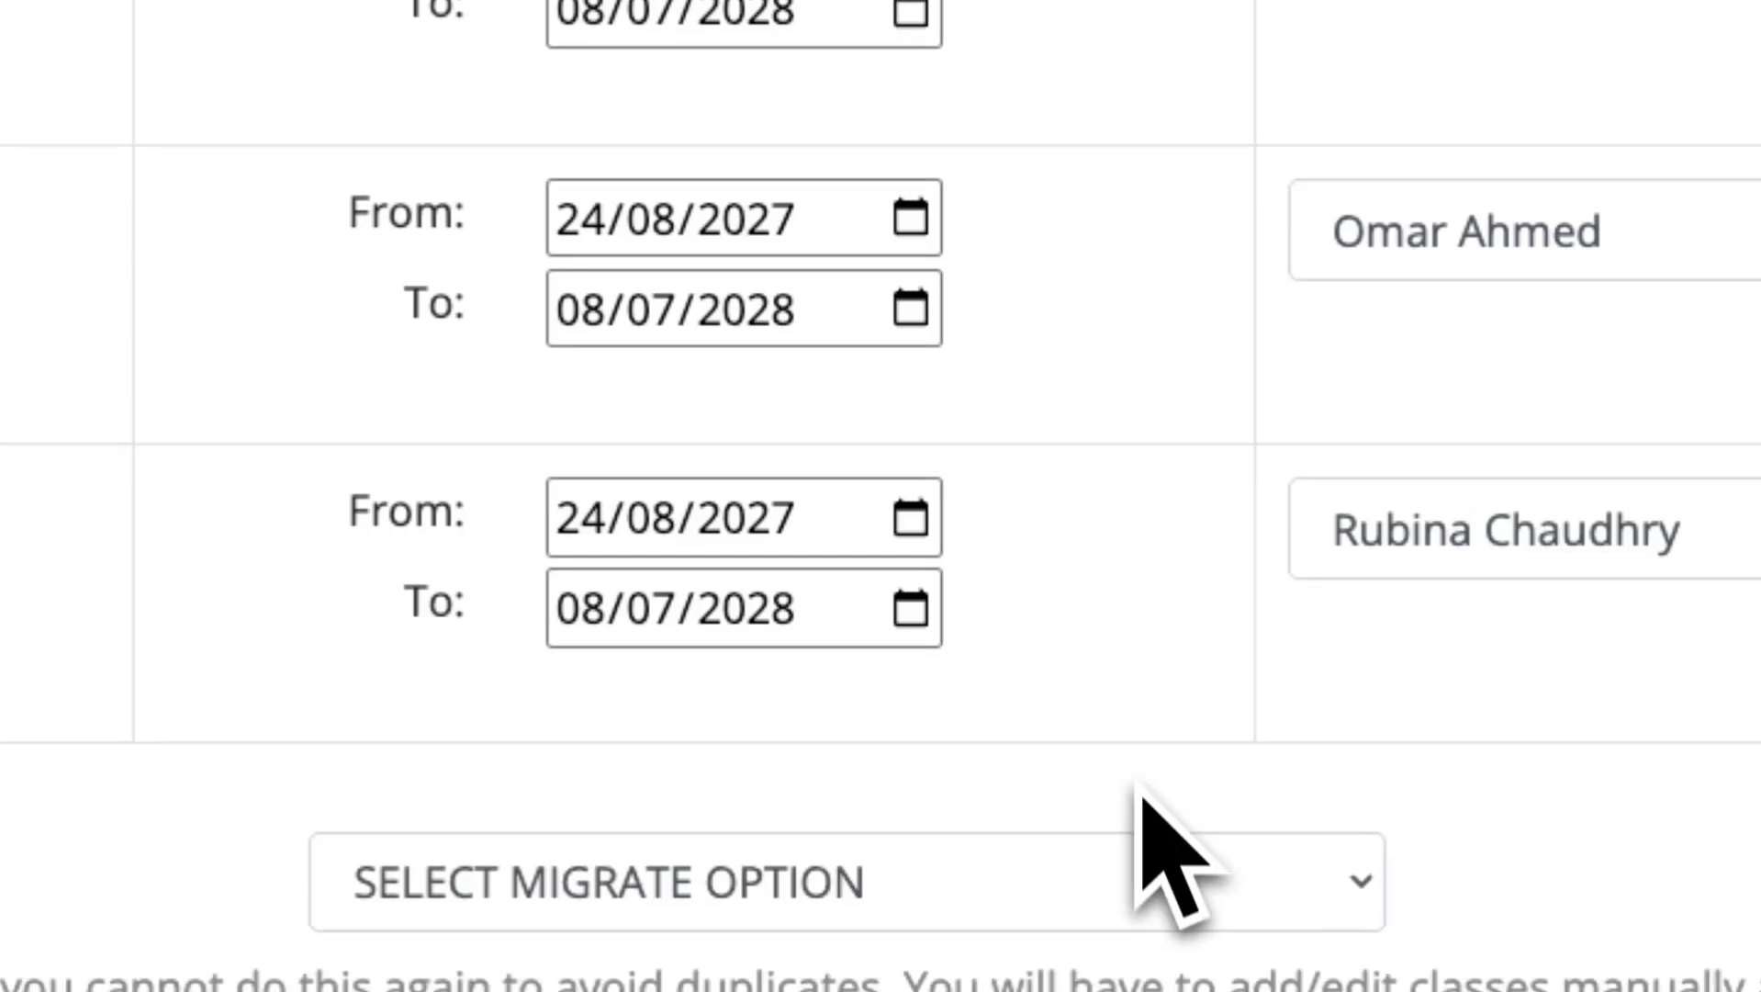
click(1065, 325)
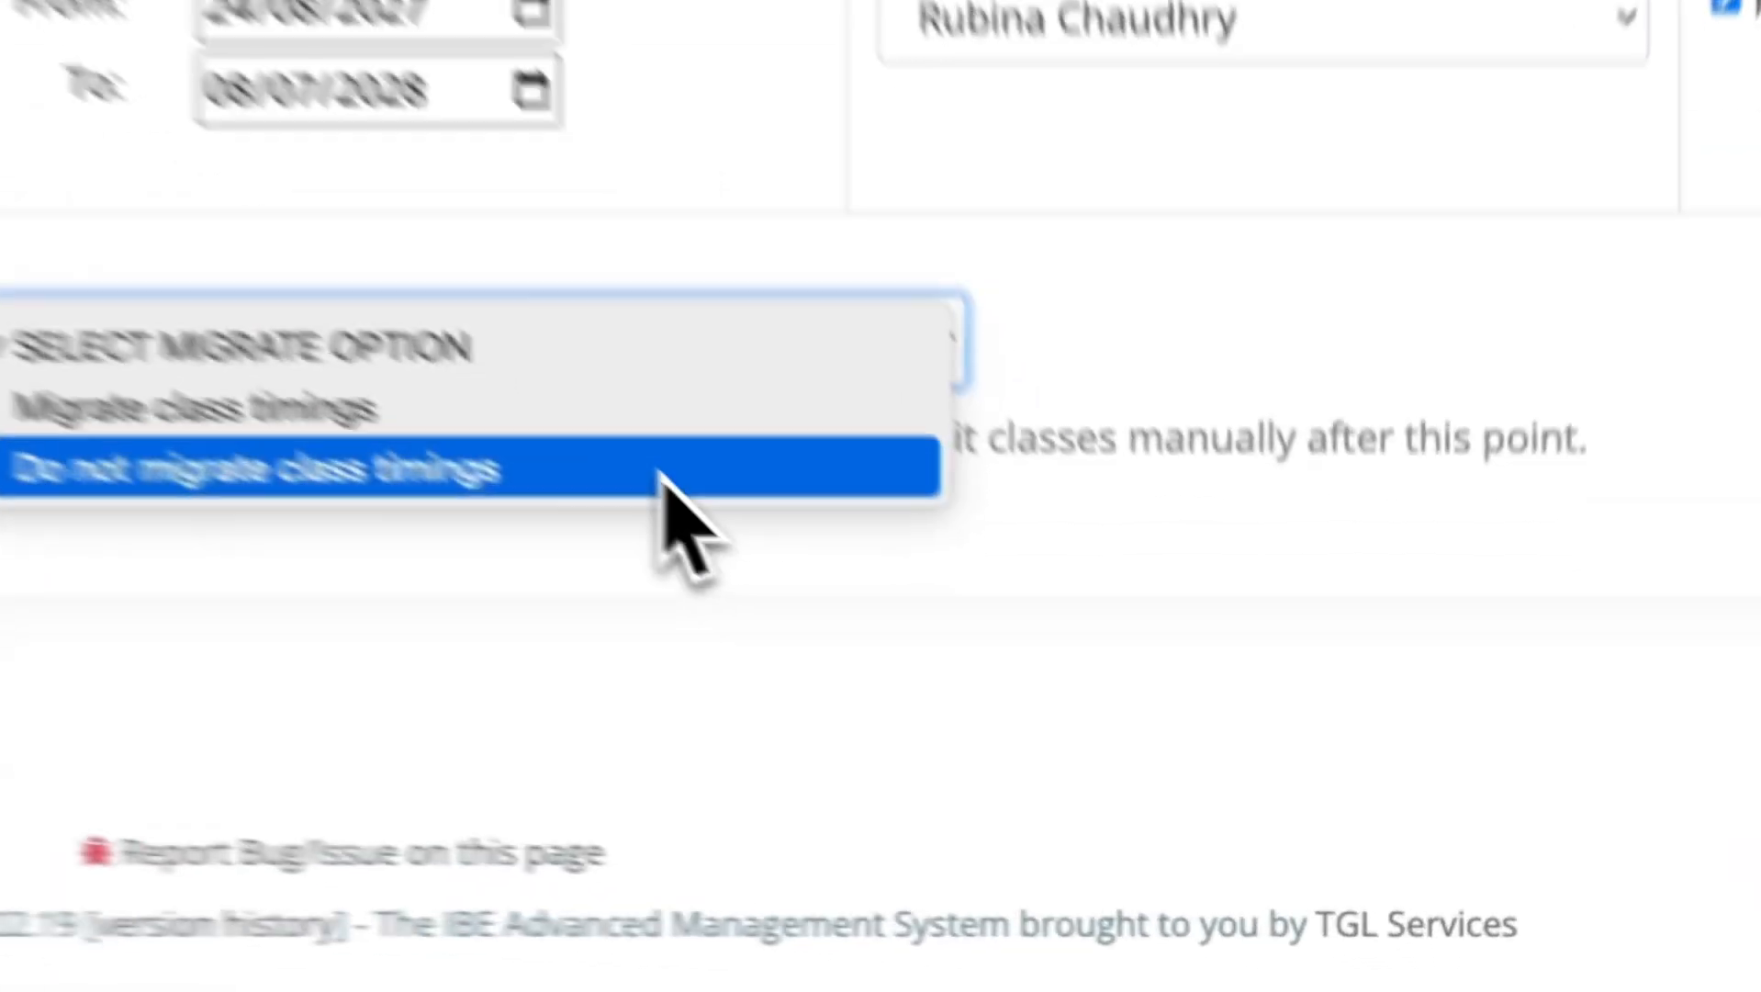
click(663, 468)
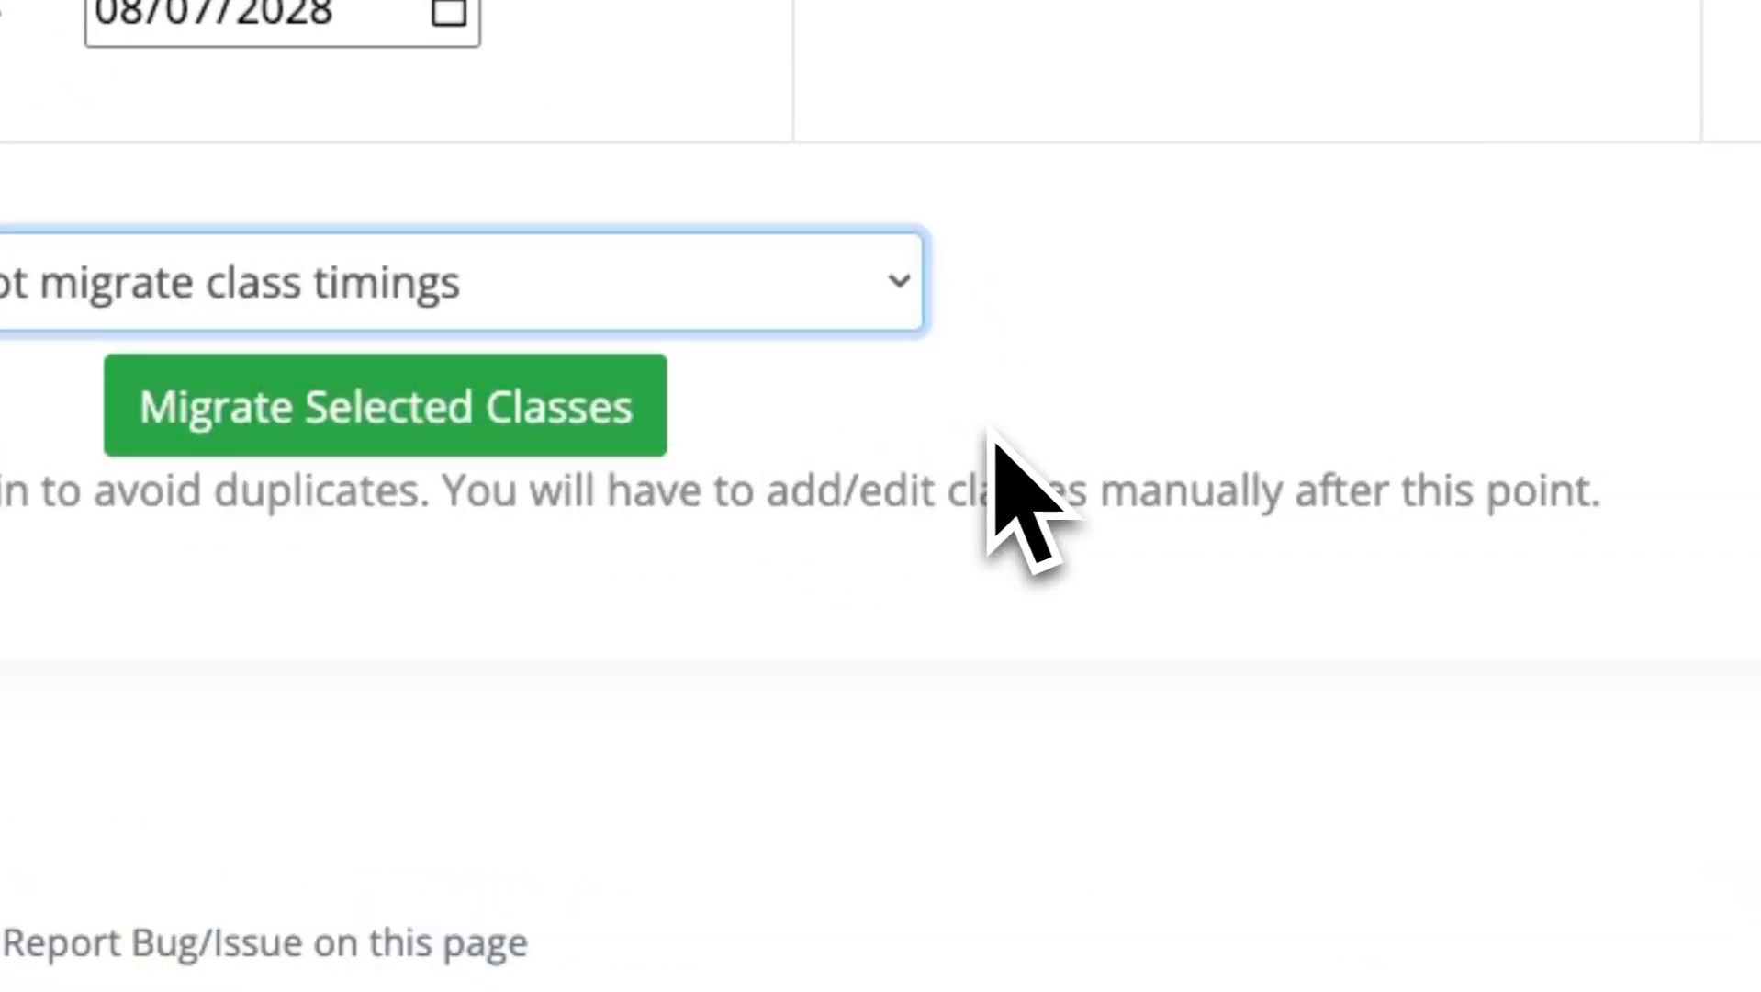
click(459, 450)
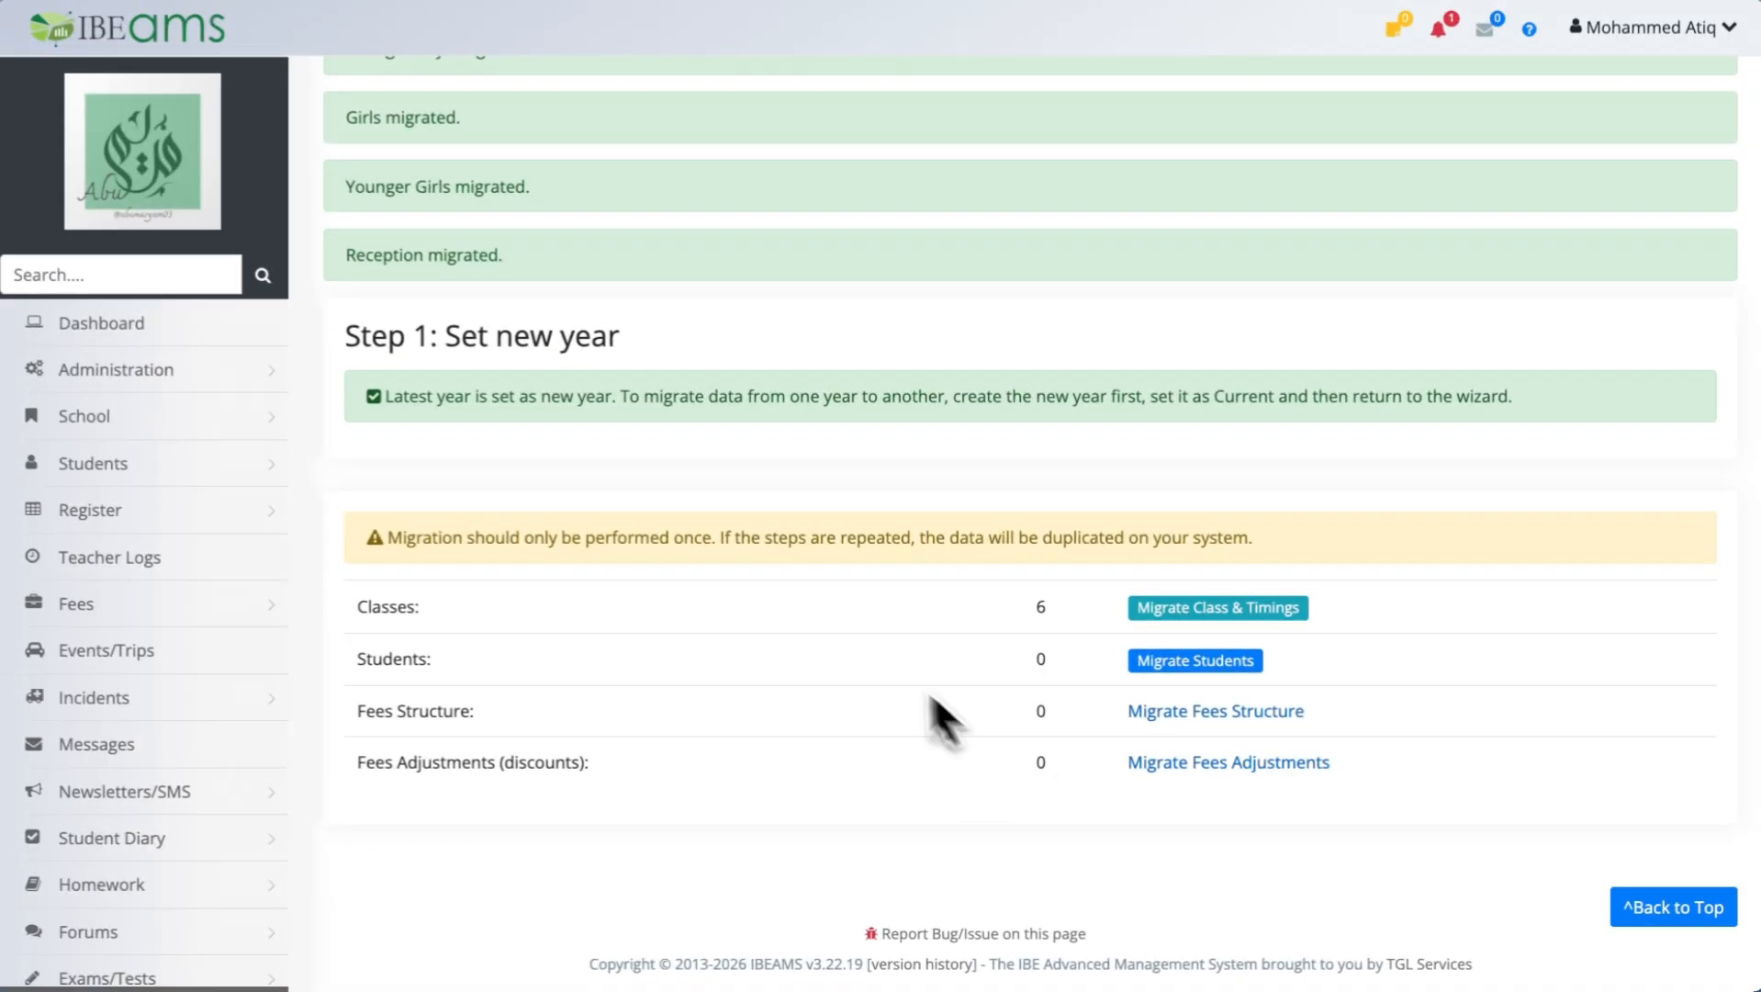
Review the class migration messages and the student list in the Migrate Students section.
scroll(866, 637, up, 3)
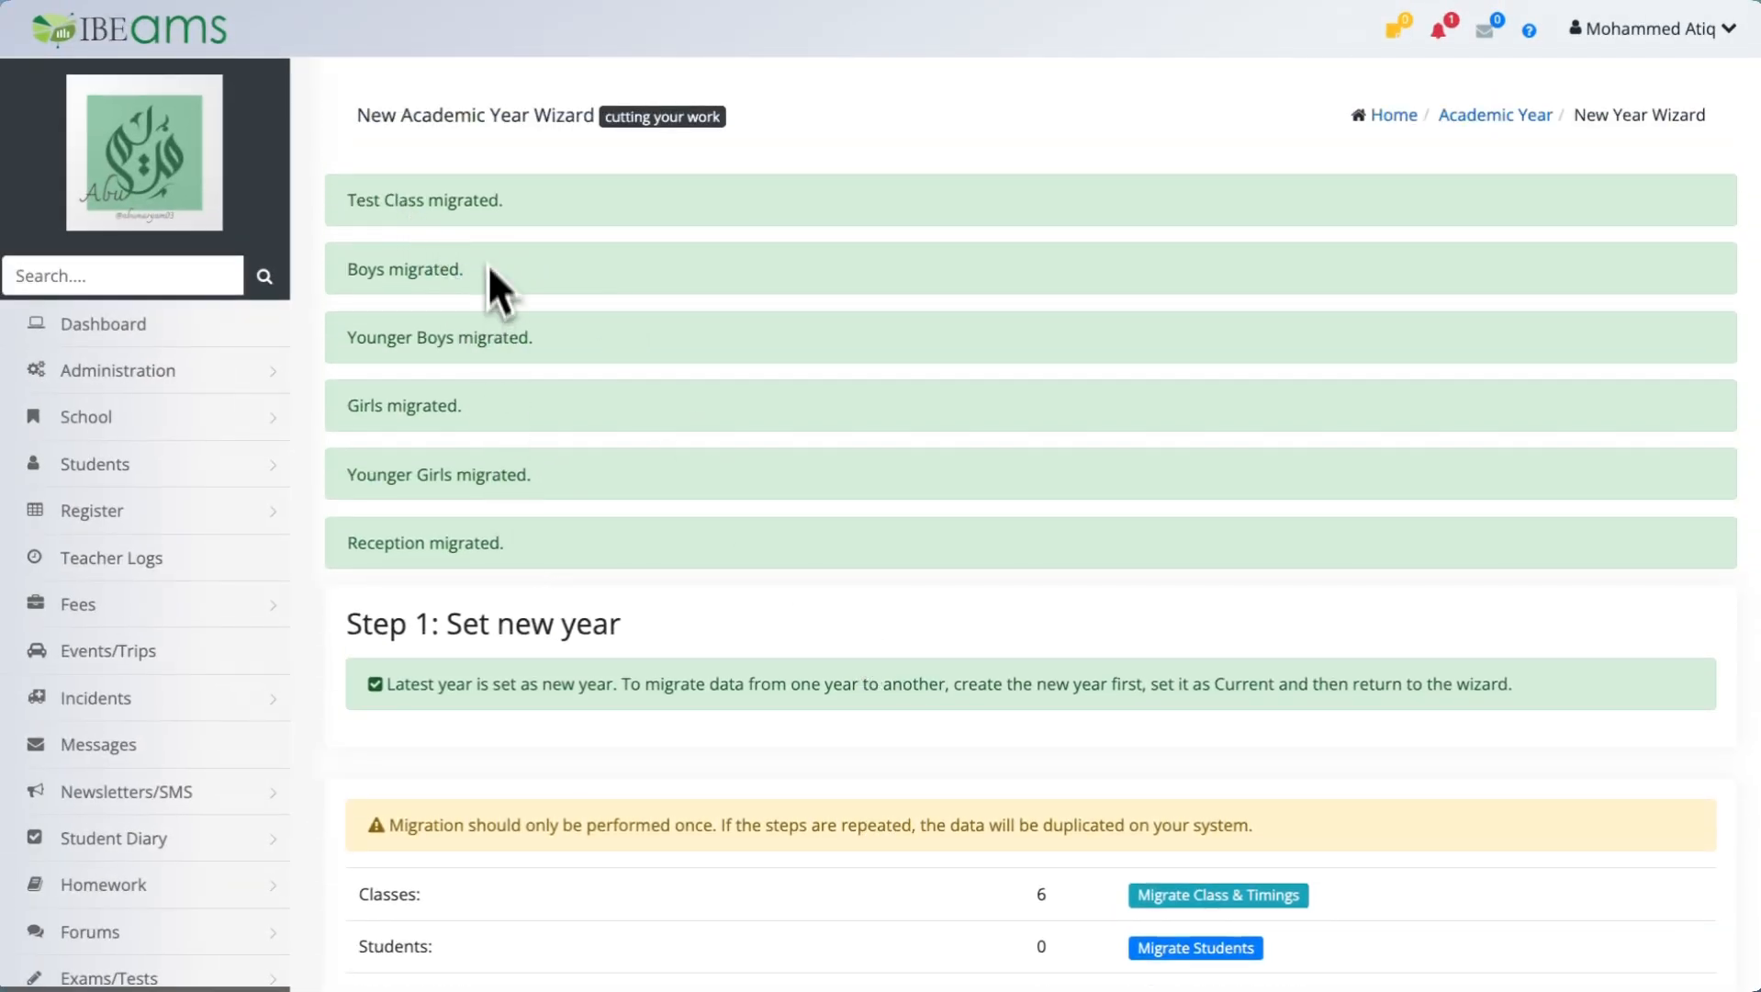
scroll(831, 560, down, 3)
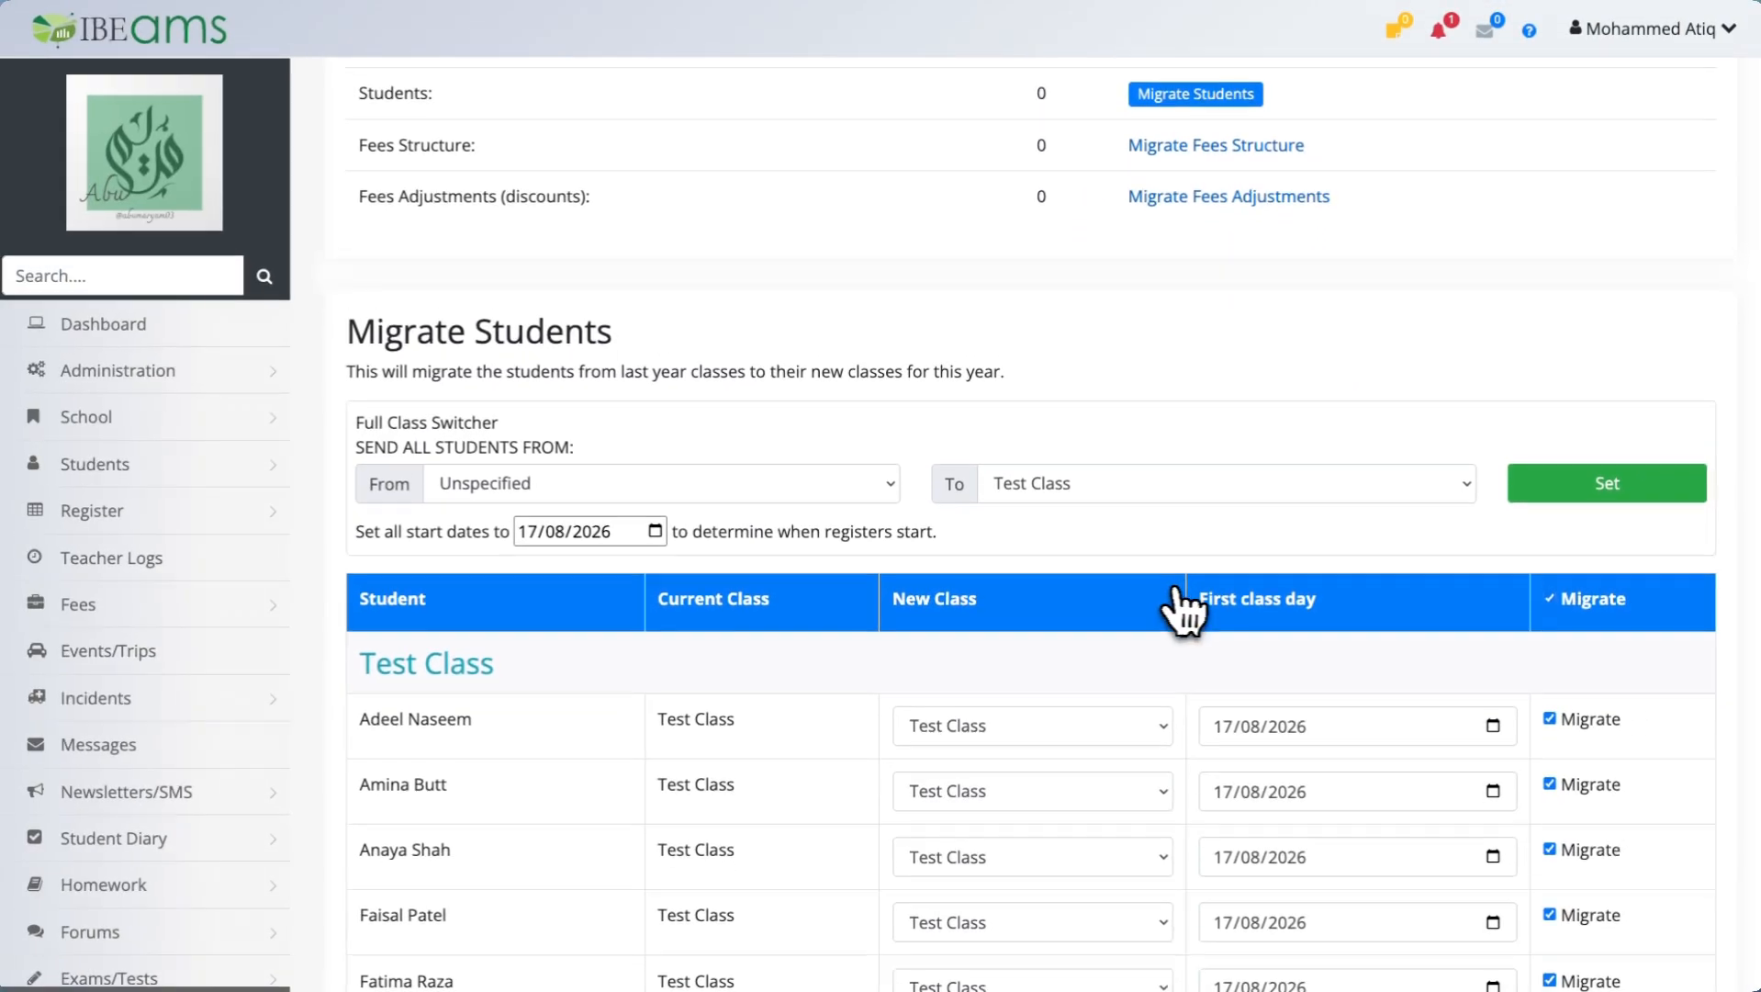
scroll(1182, 606, down, 1)
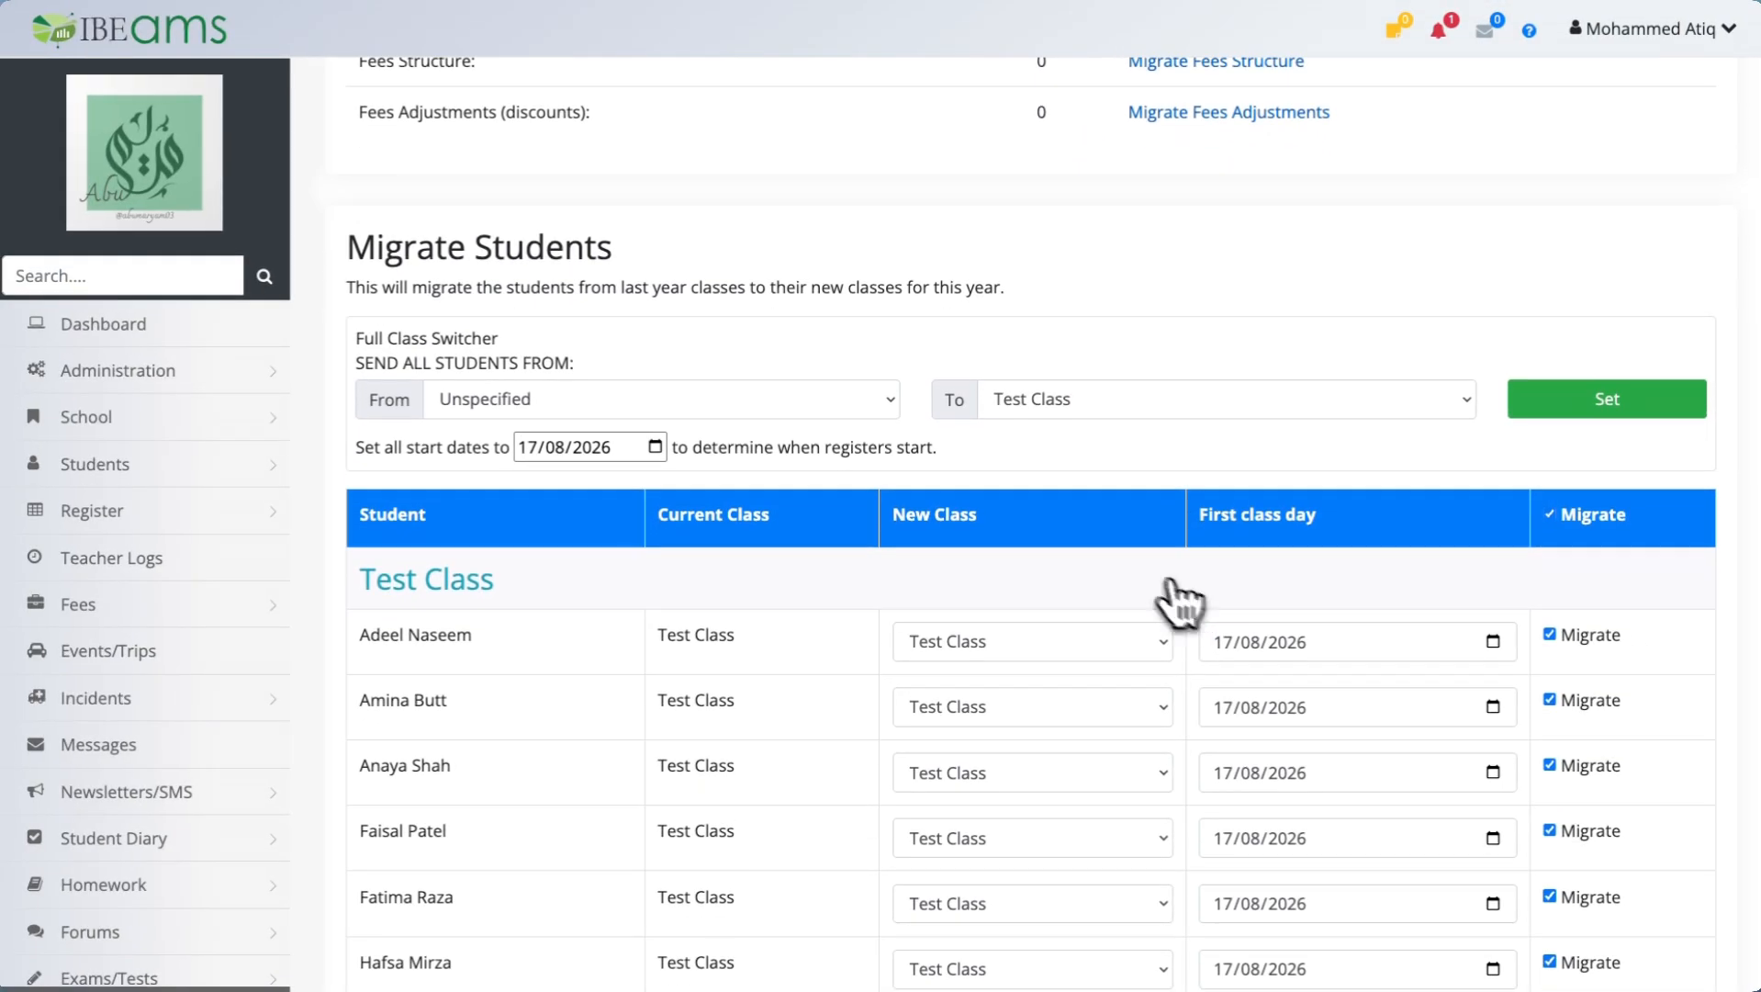
scroll(1003, 532, down, 6)
scroll(999, 538, down, 11)
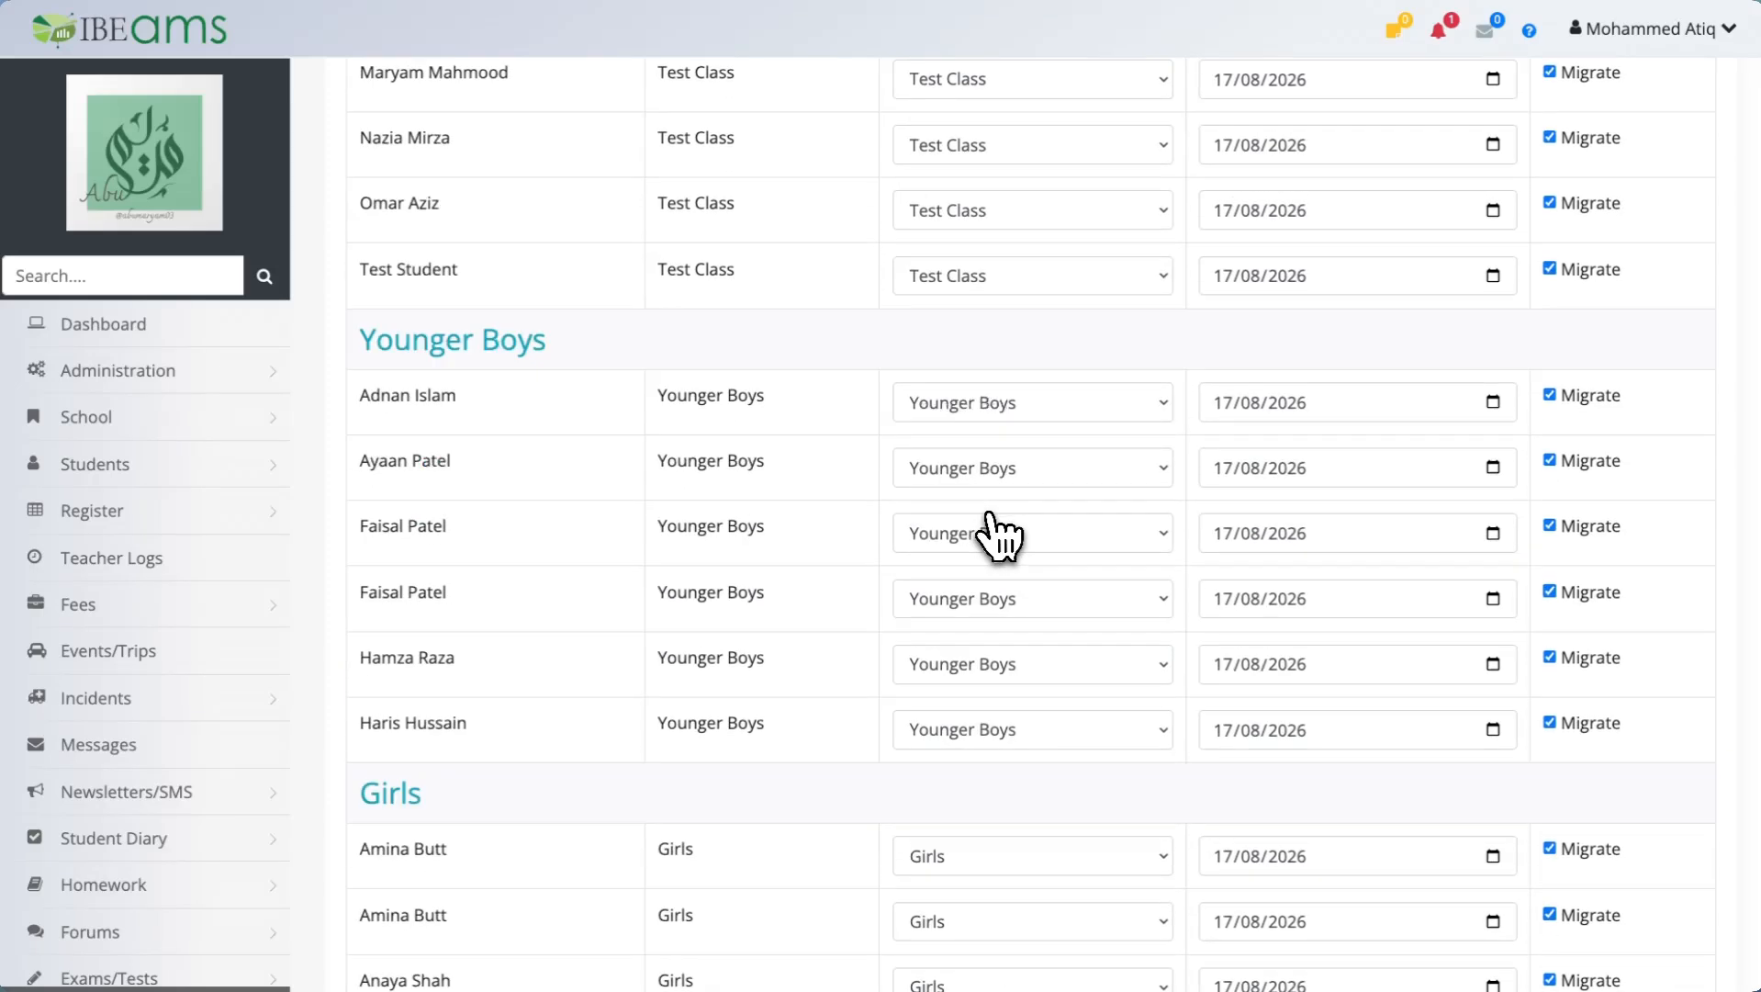
scroll(998, 538, down, 9)
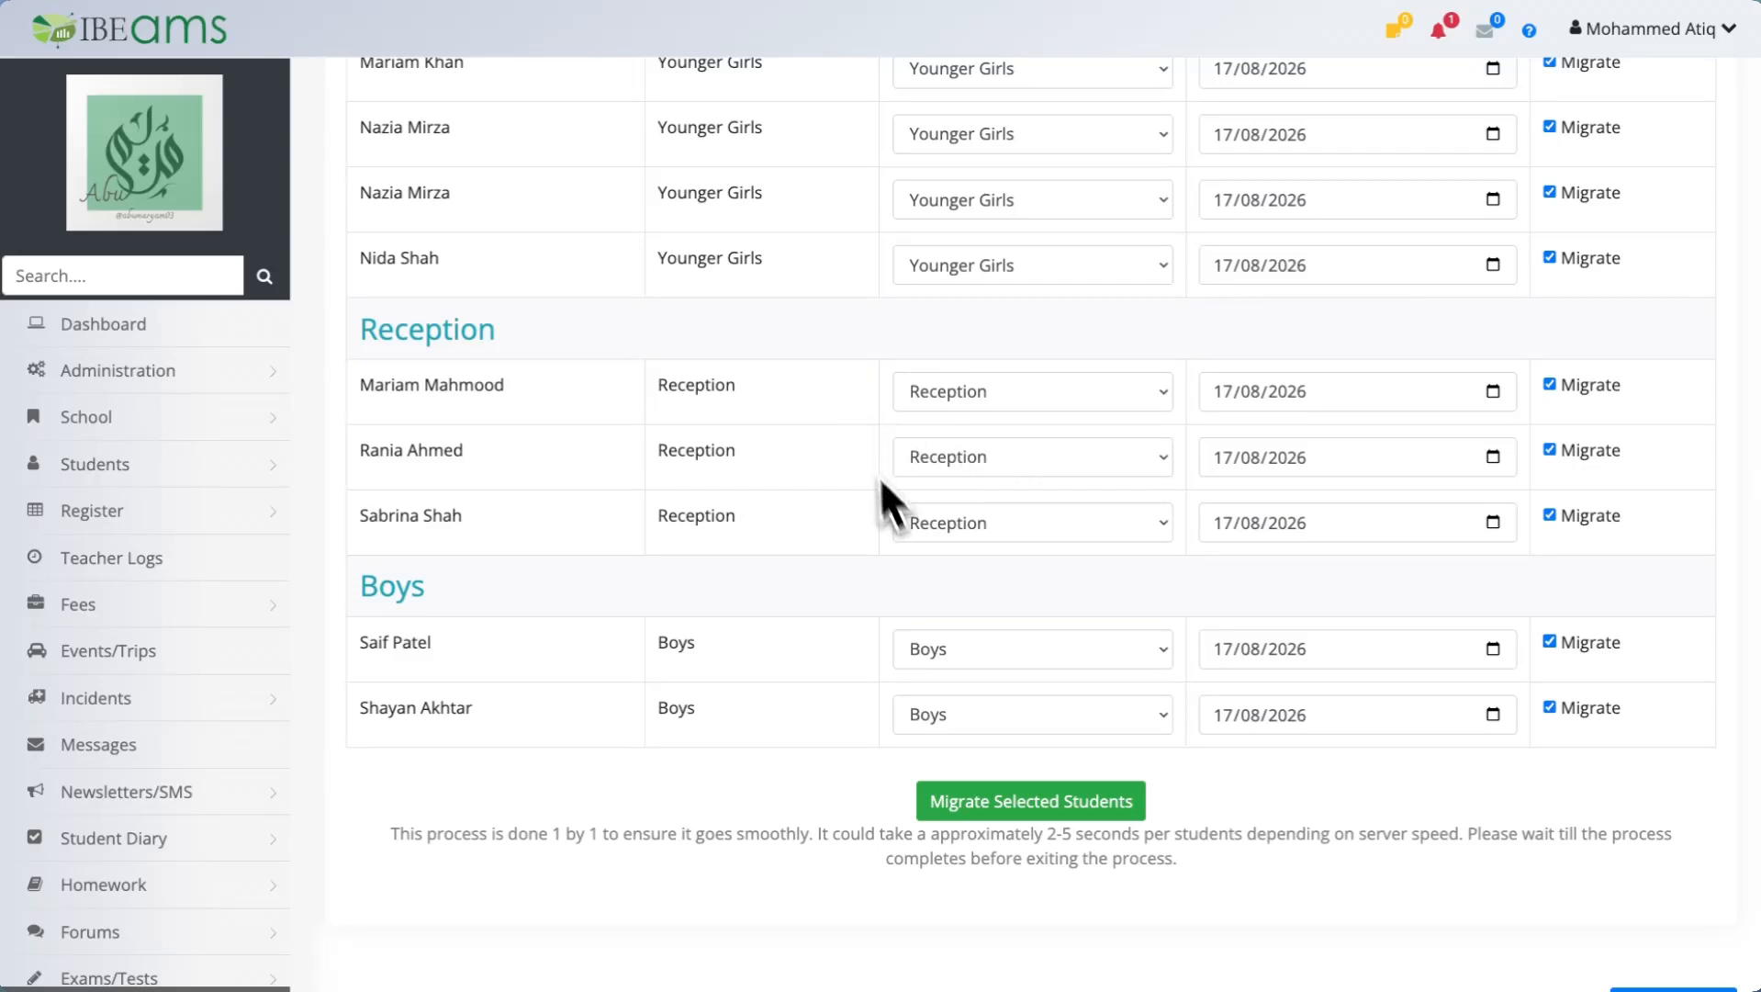
scroll(1026, 514, up, 12)
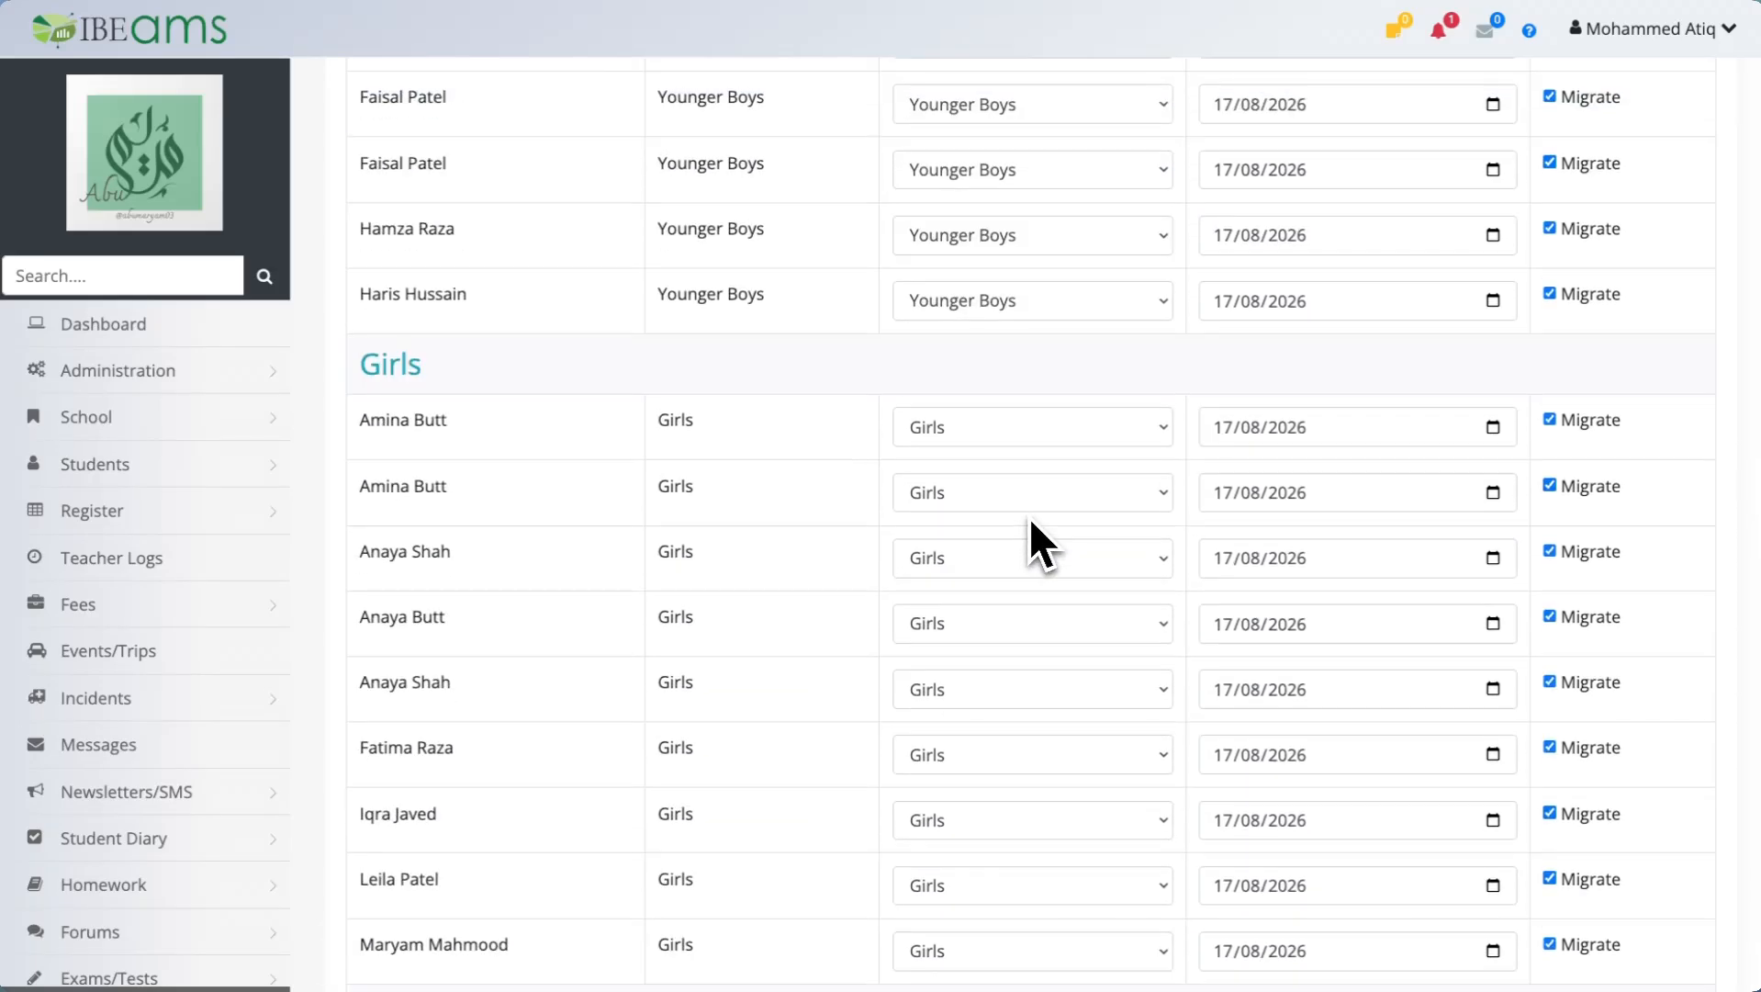
scroll(1029, 516, up, 15)
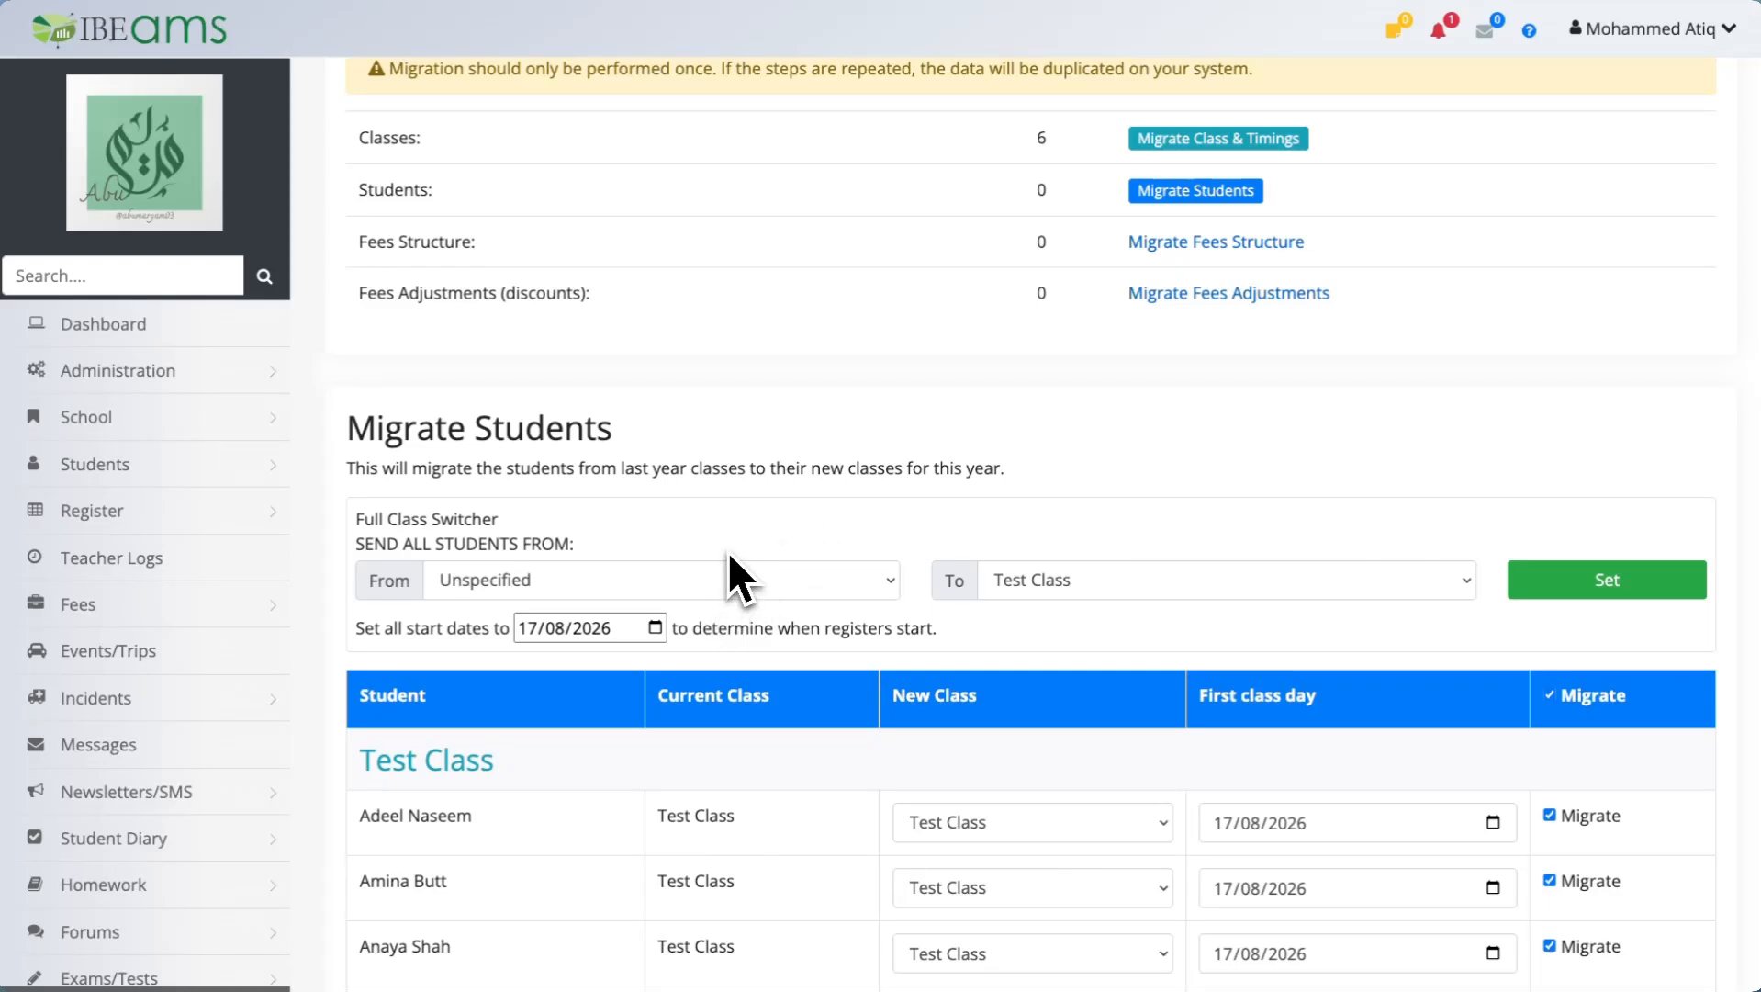
Use the Full Class Switcher to send all Younger Boys students to the Boys class.
click(699, 574)
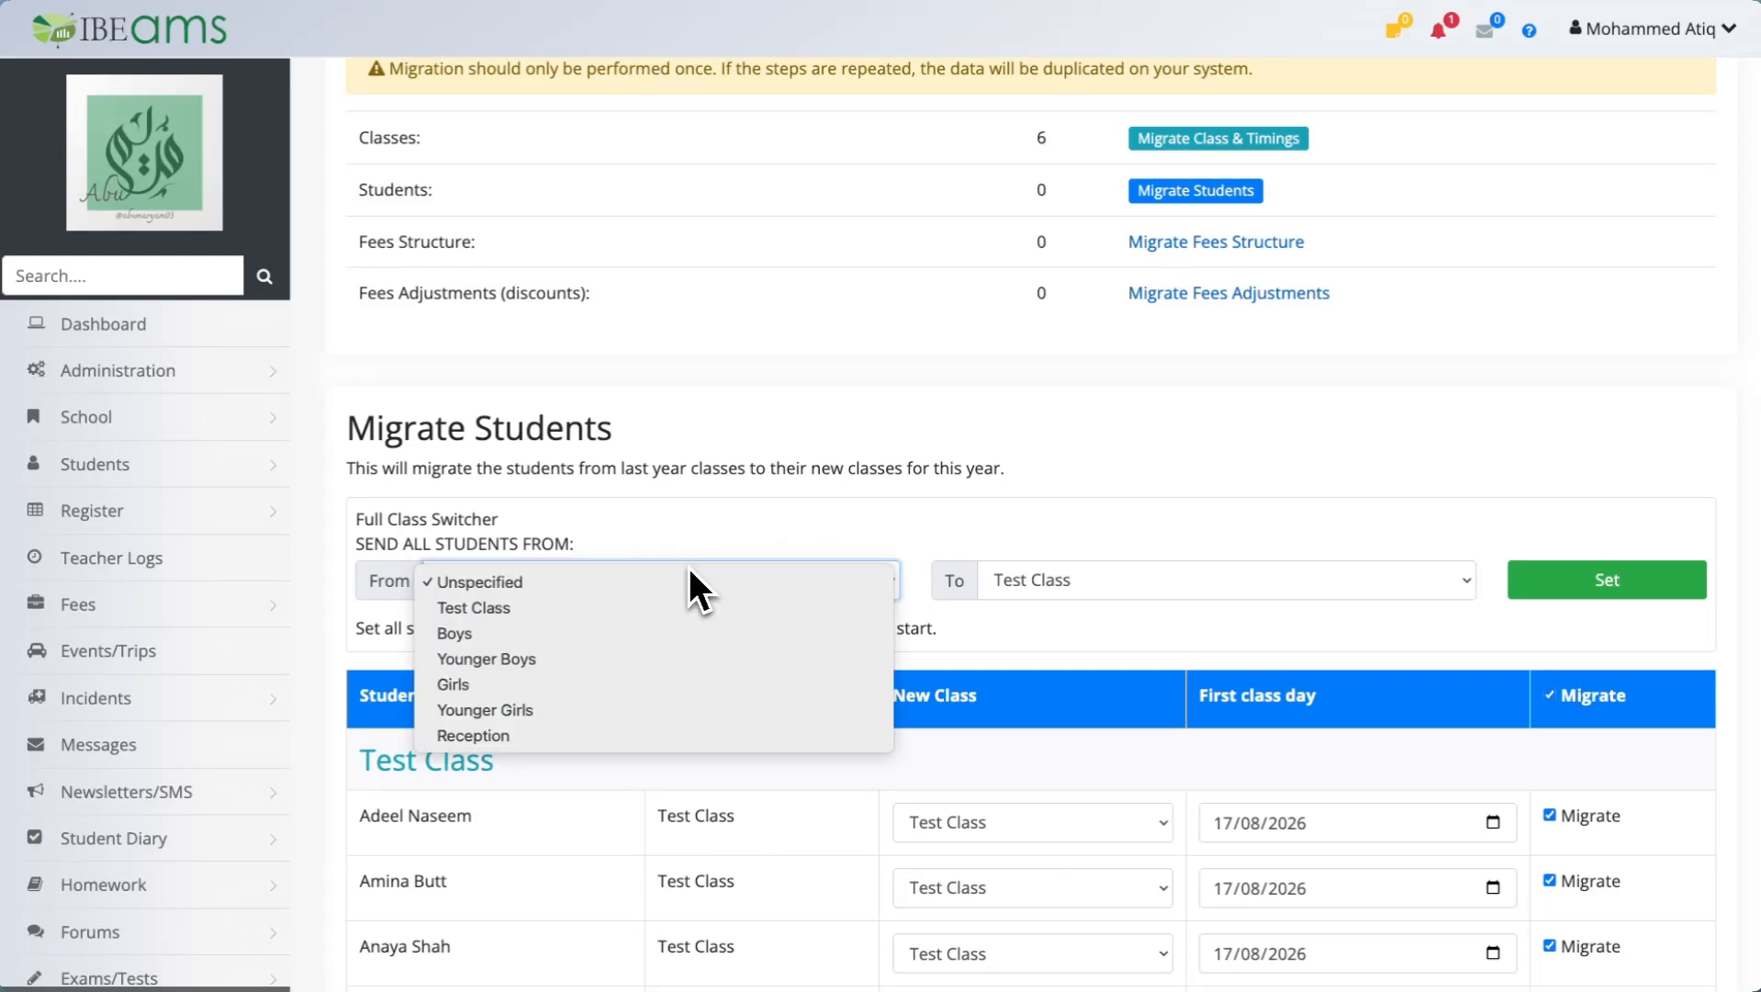
click(627, 662)
click(1046, 585)
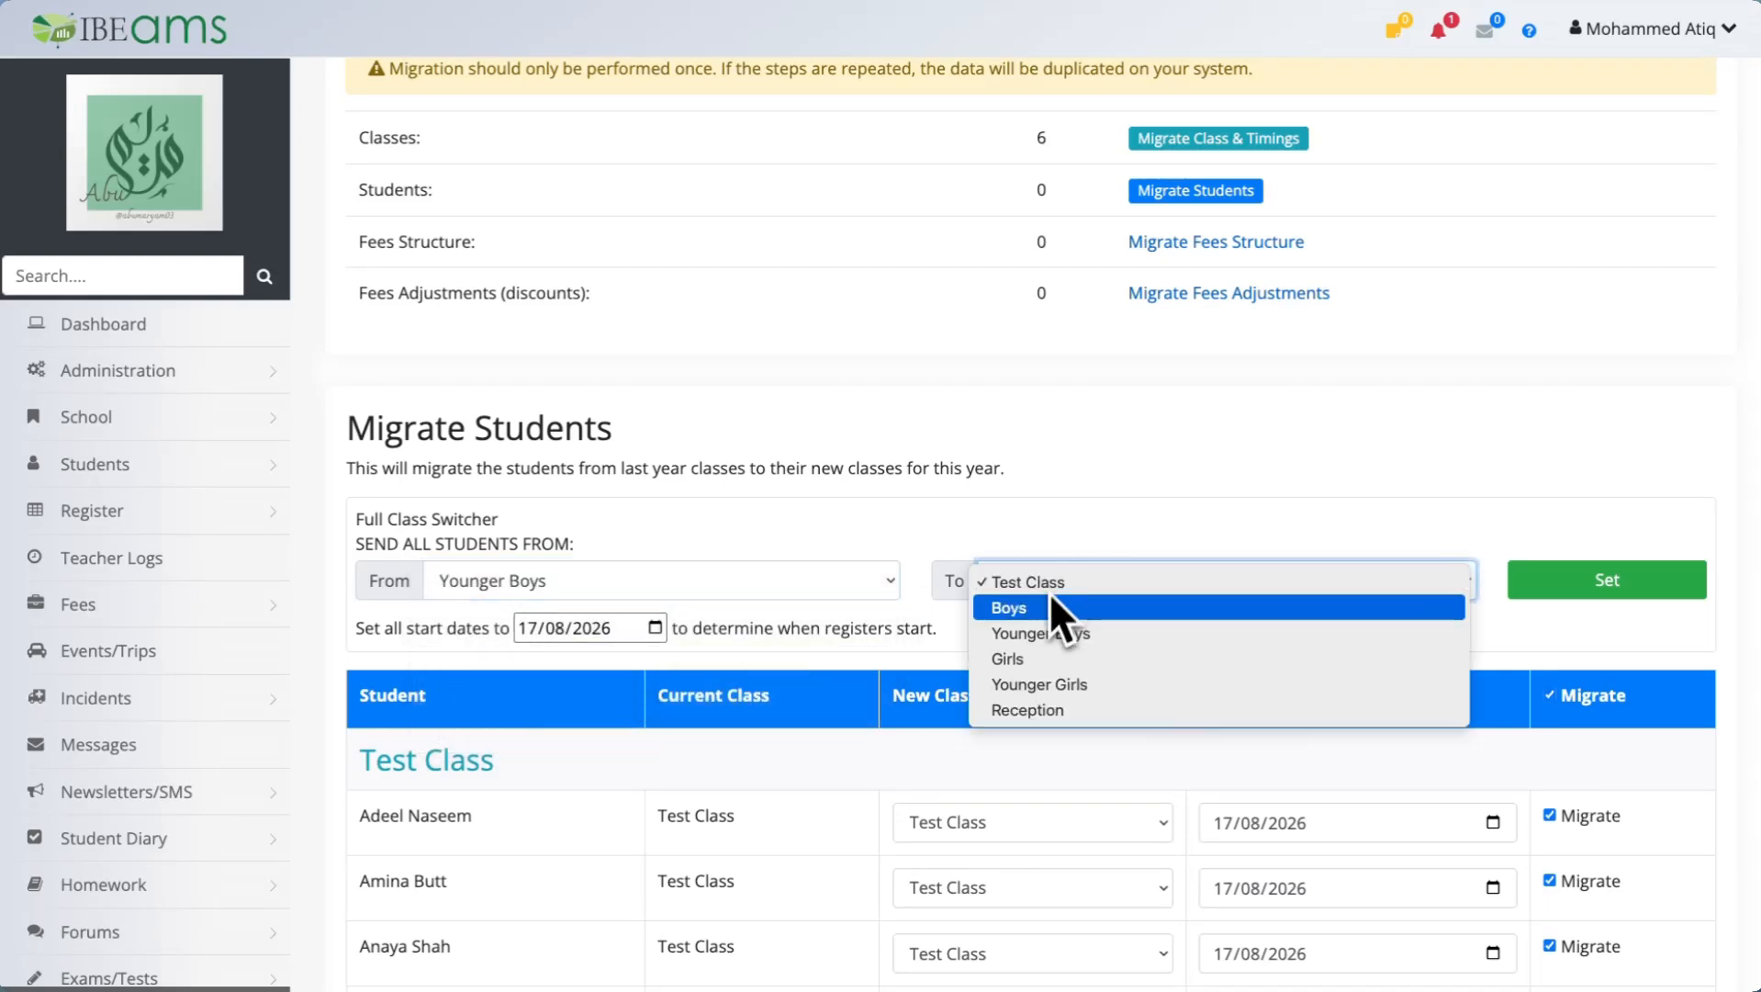
click(1041, 613)
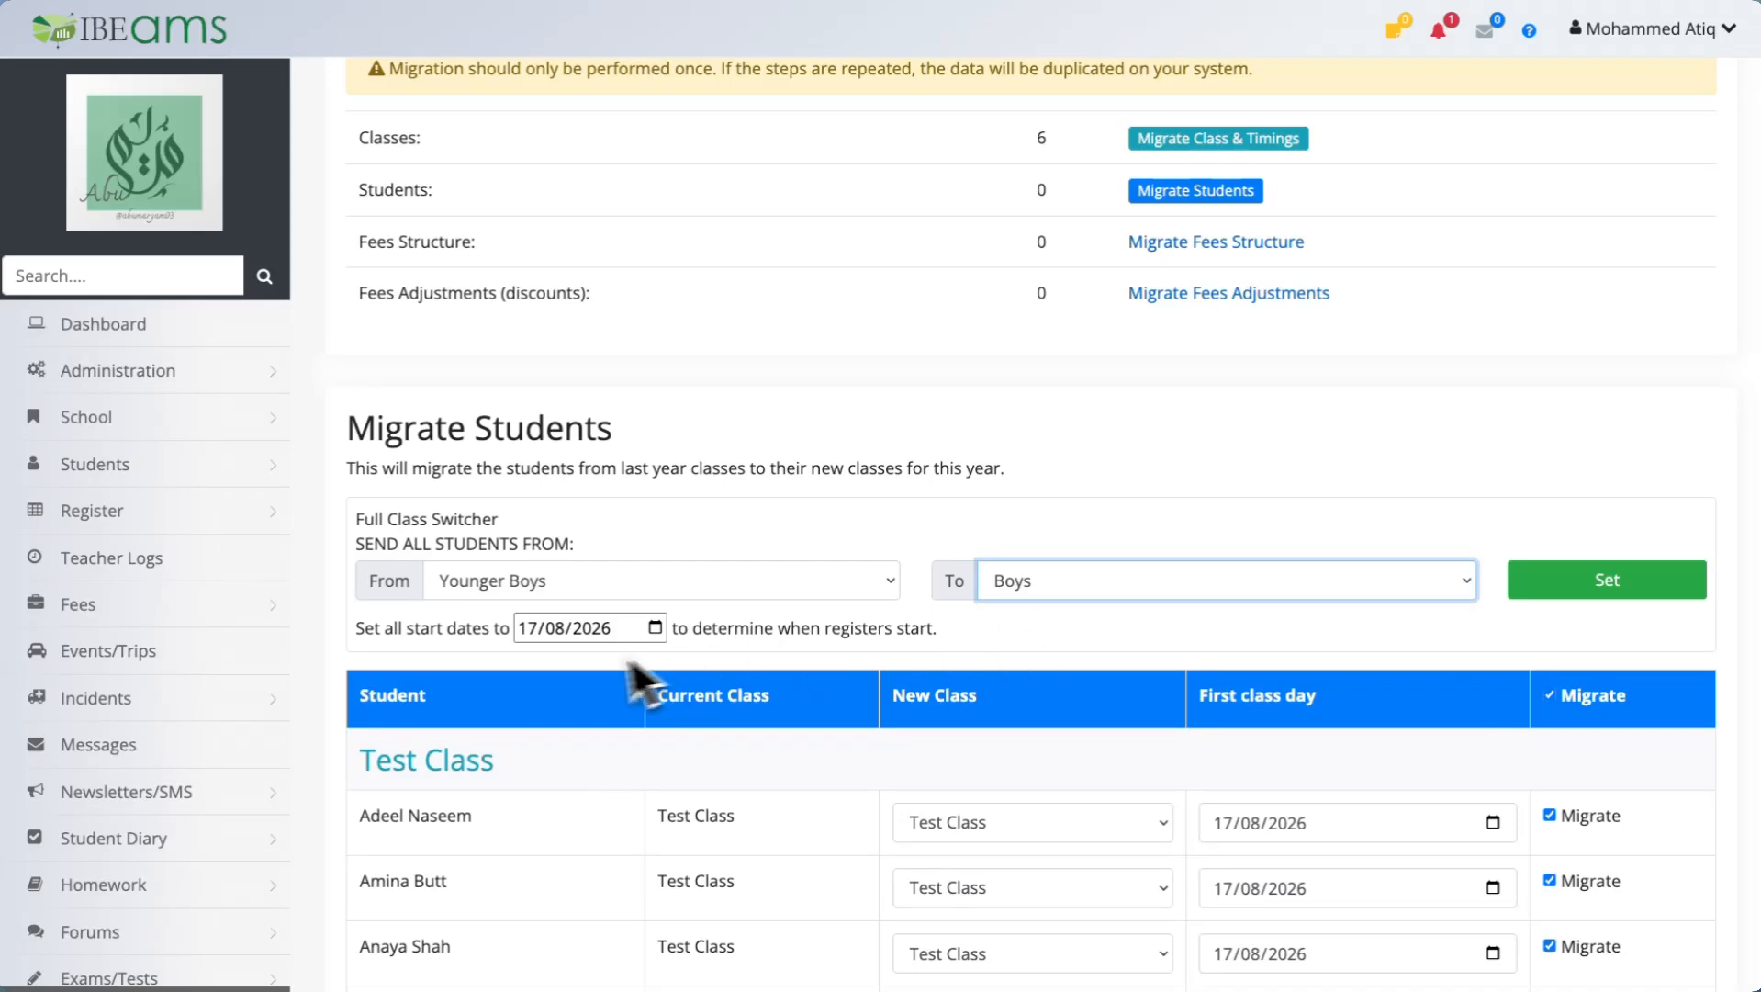
scroll(459, 653, down, 3)
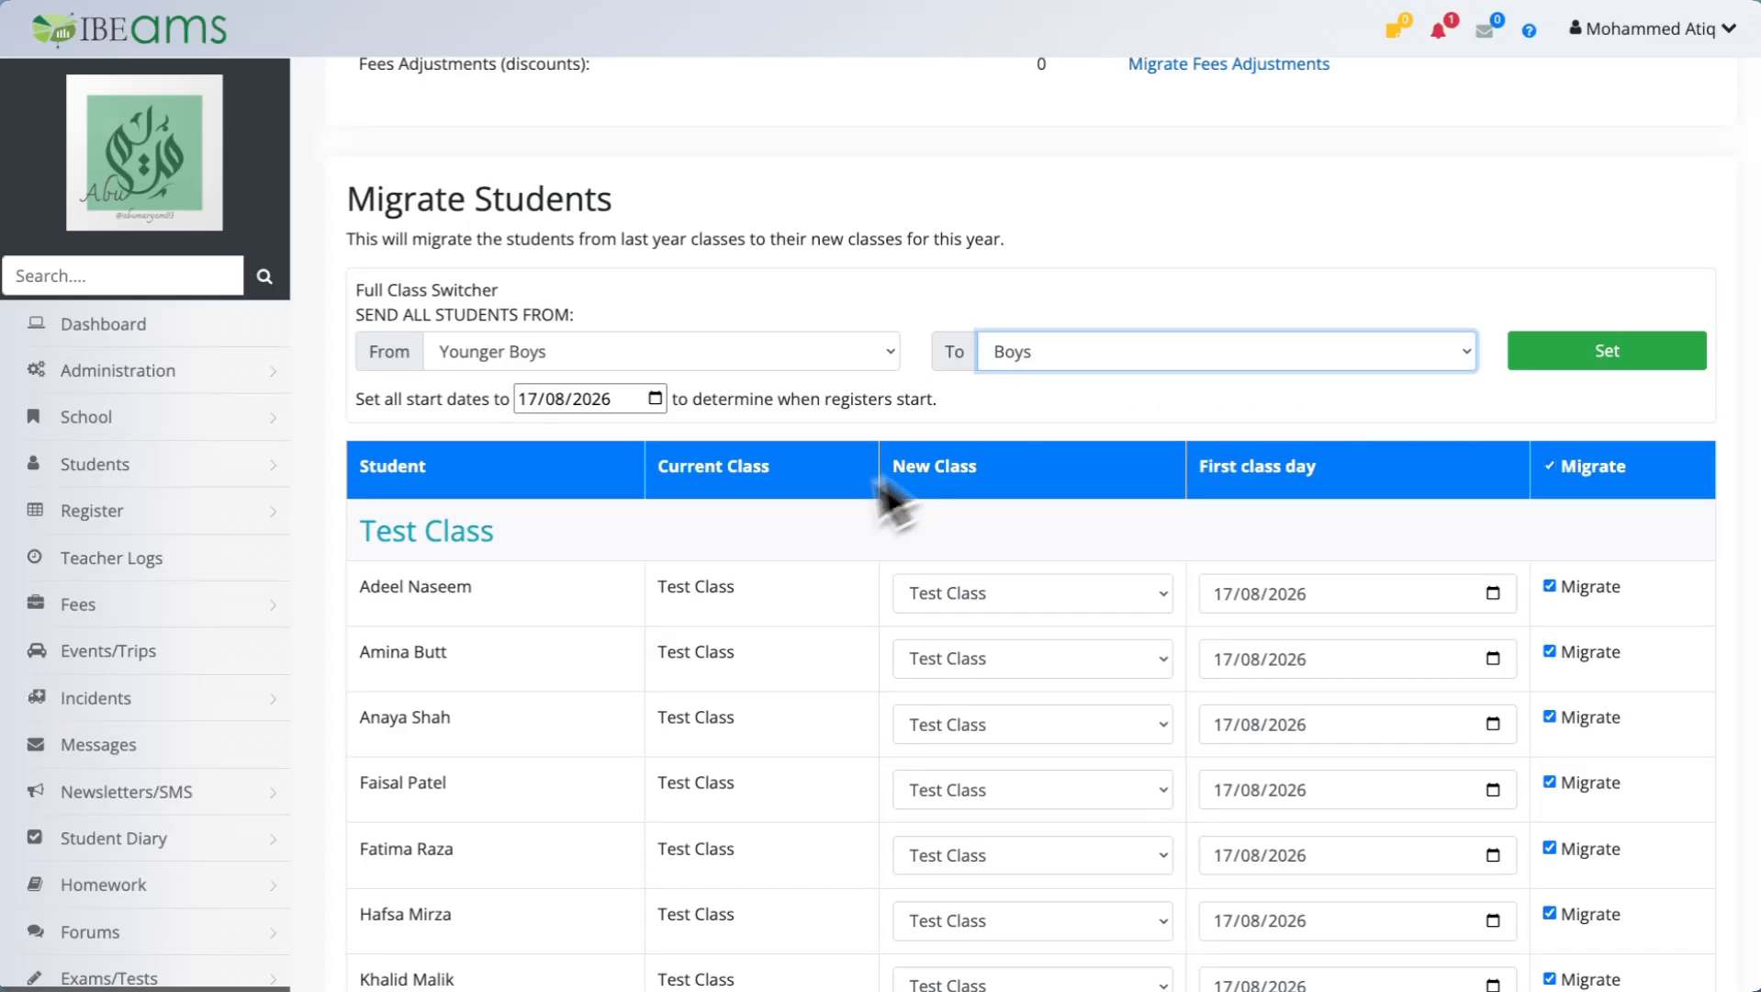
scroll(847, 448, down, 7)
scroll(847, 445, down, 5)
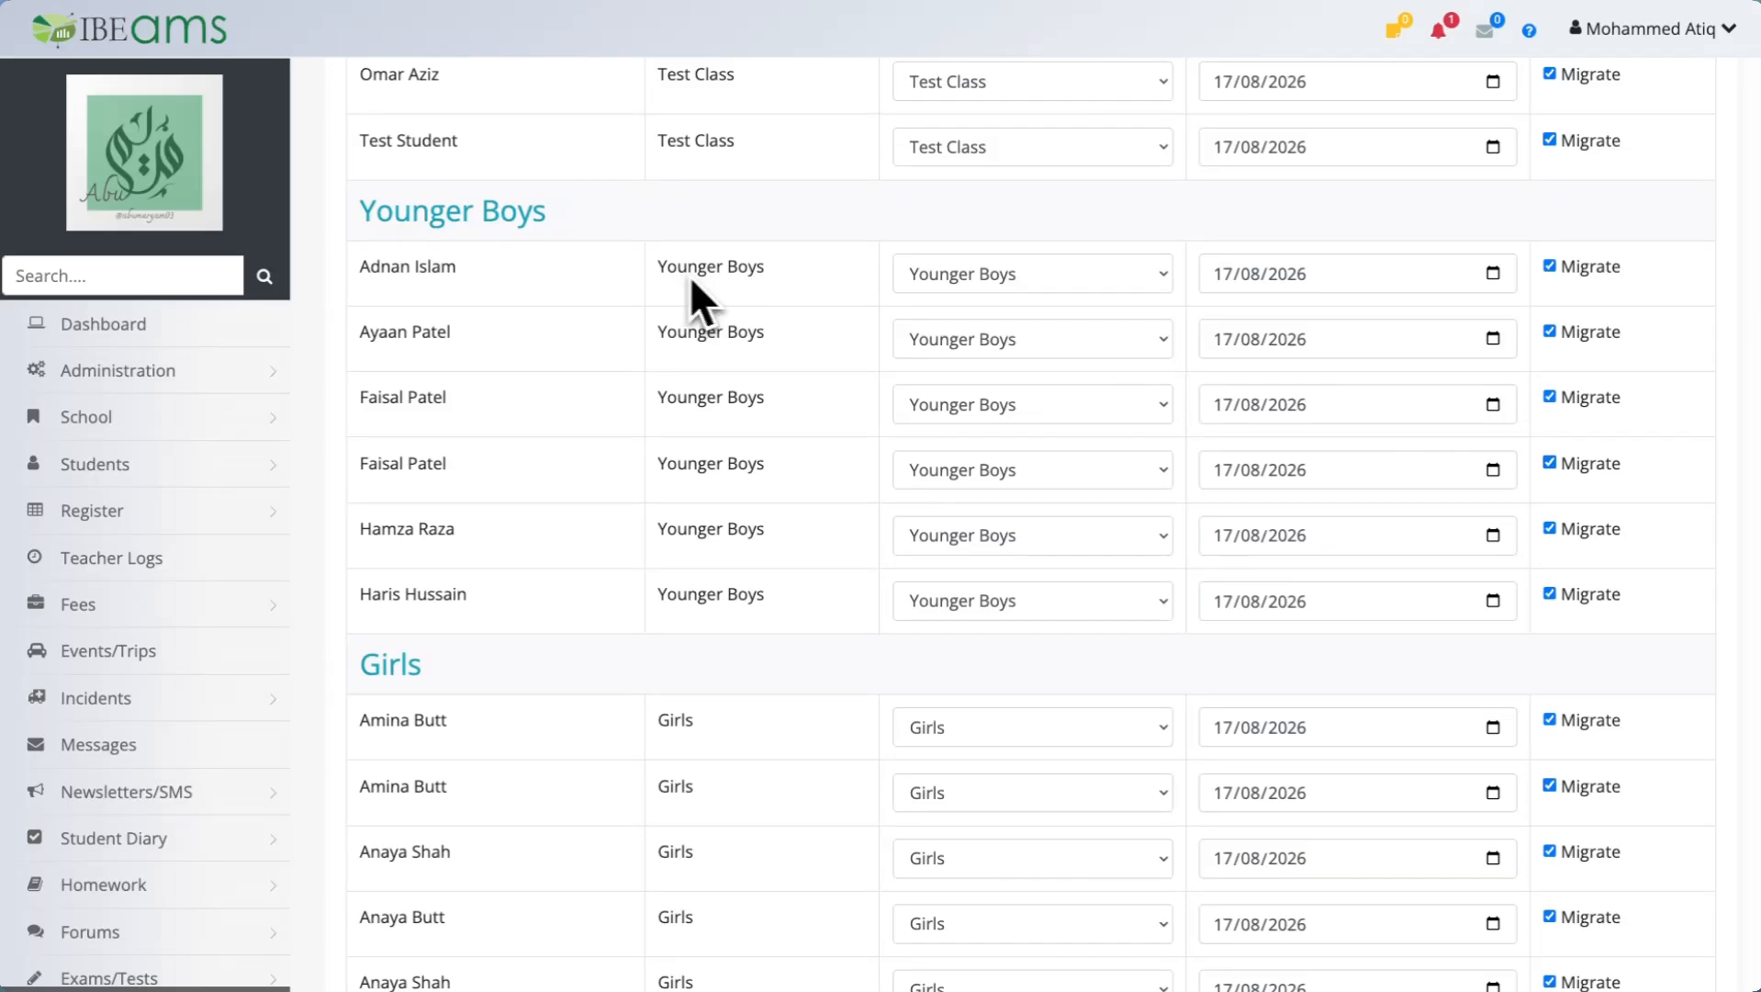
scroll(1016, 296, up, 10)
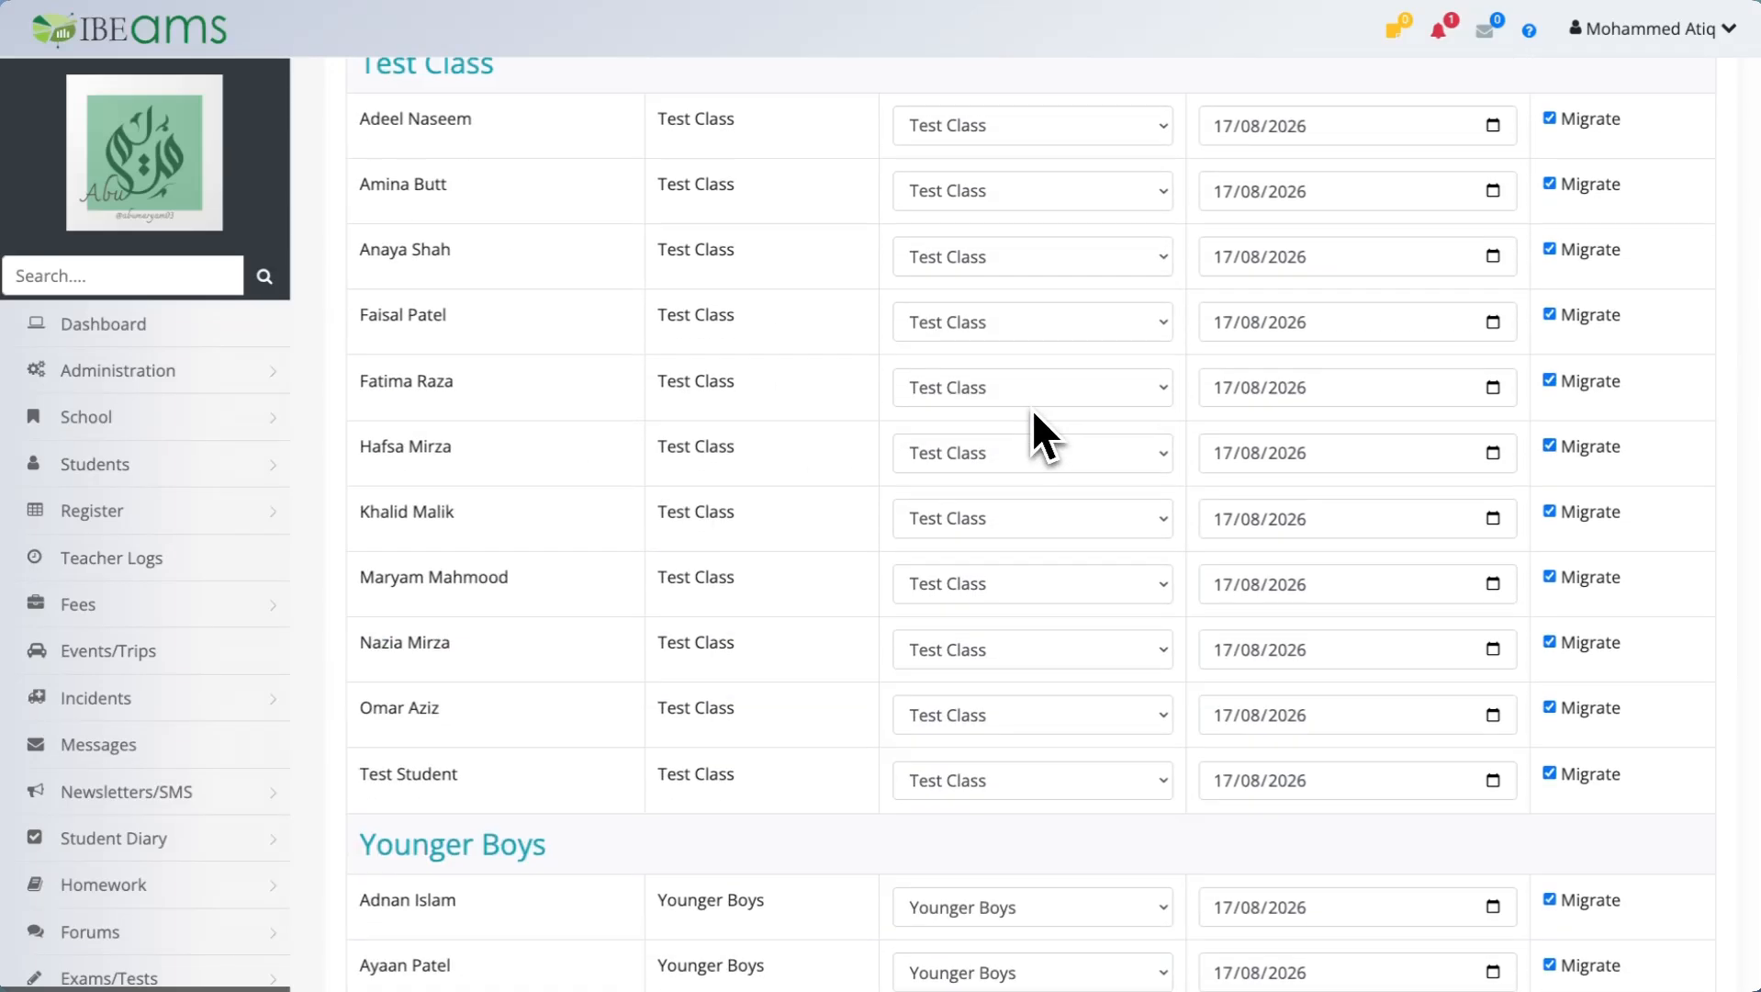
click(1618, 248)
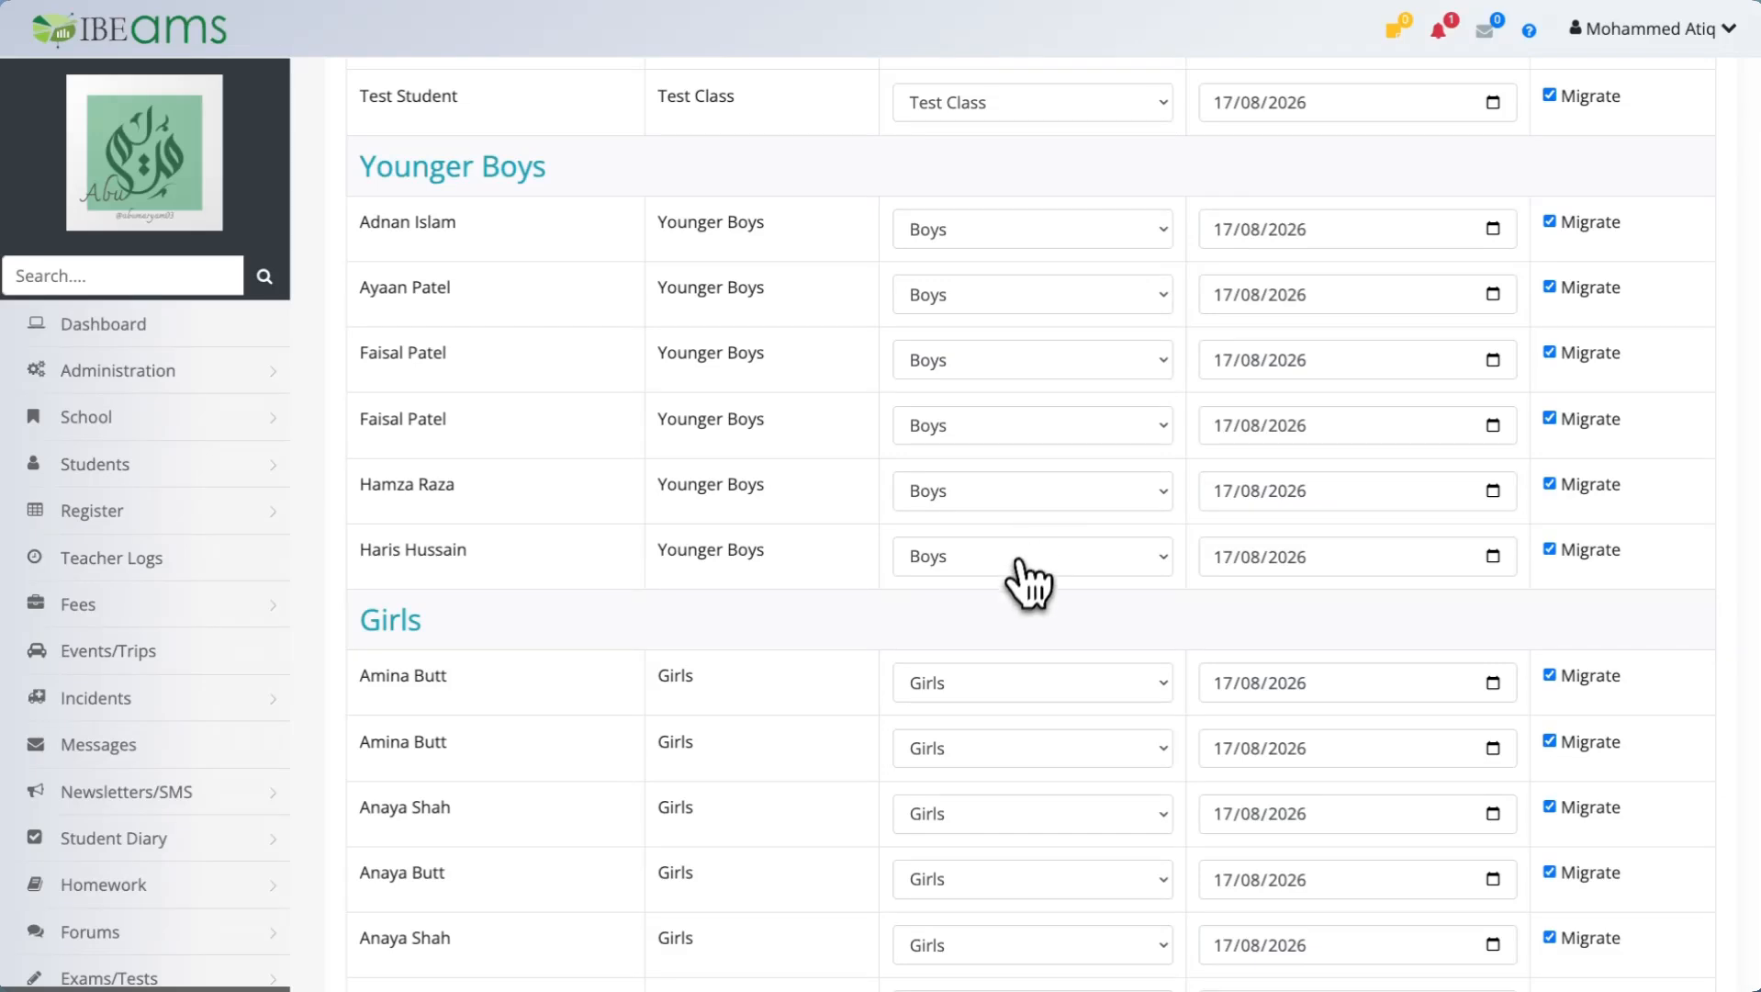
scroll(1019, 592, up, 15)
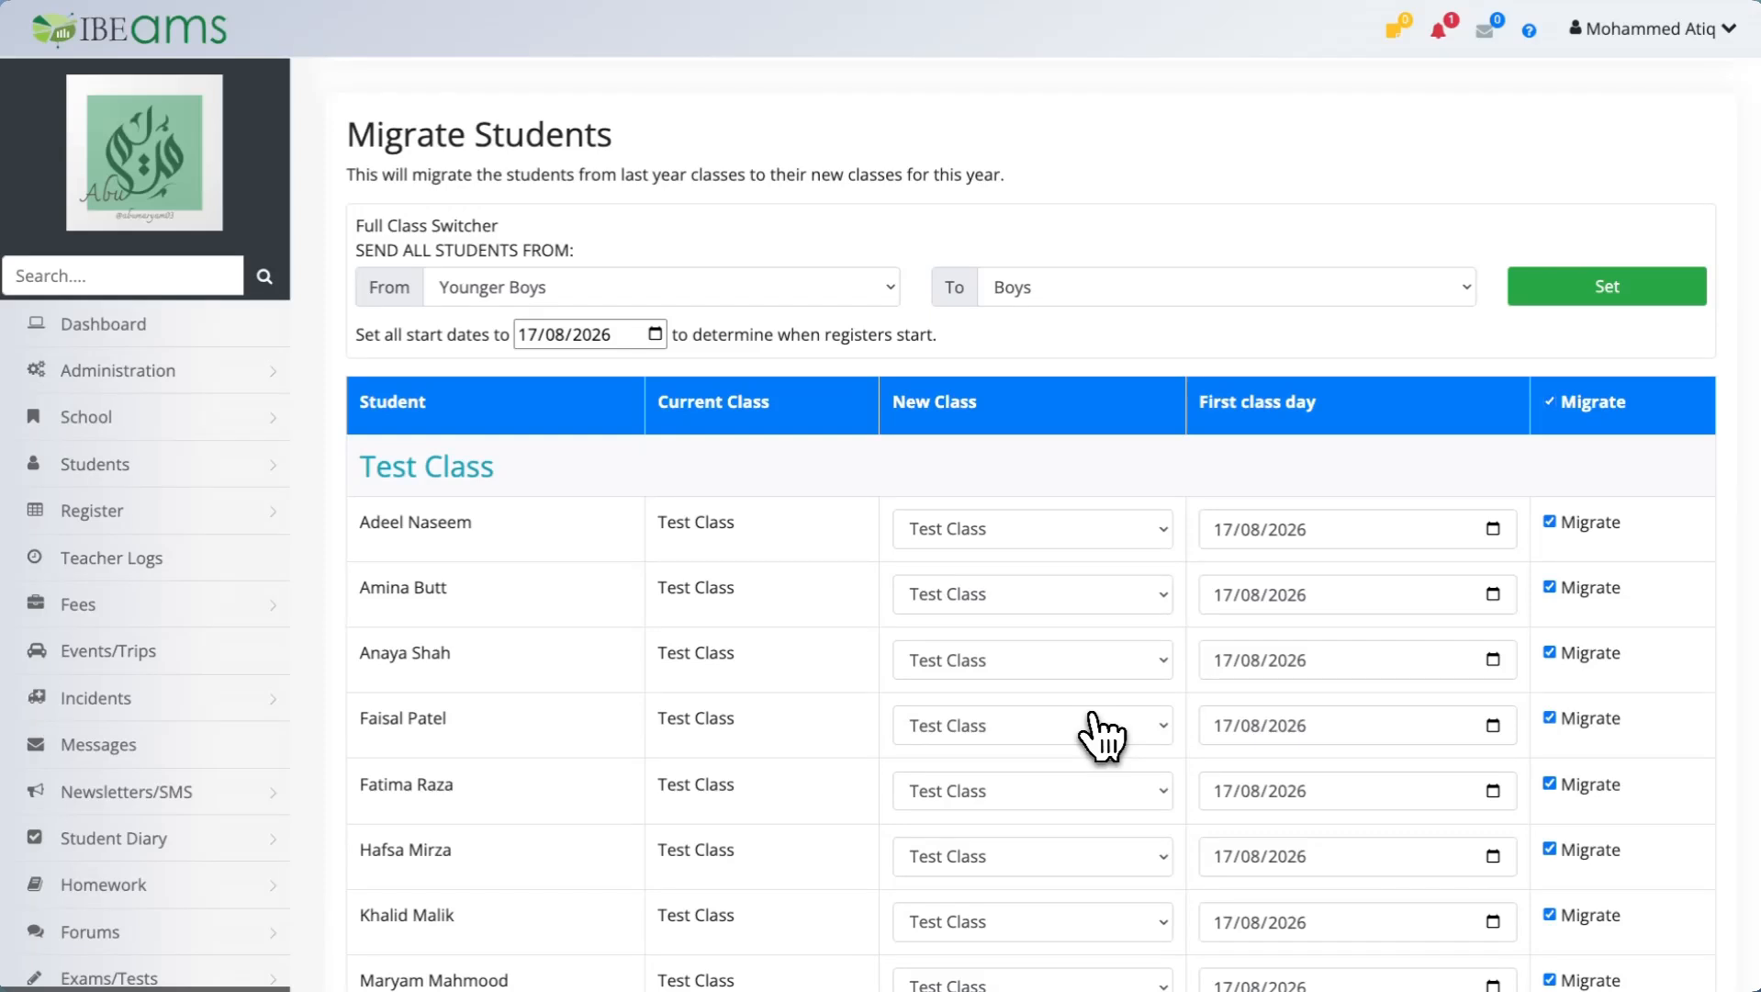
click(583, 292)
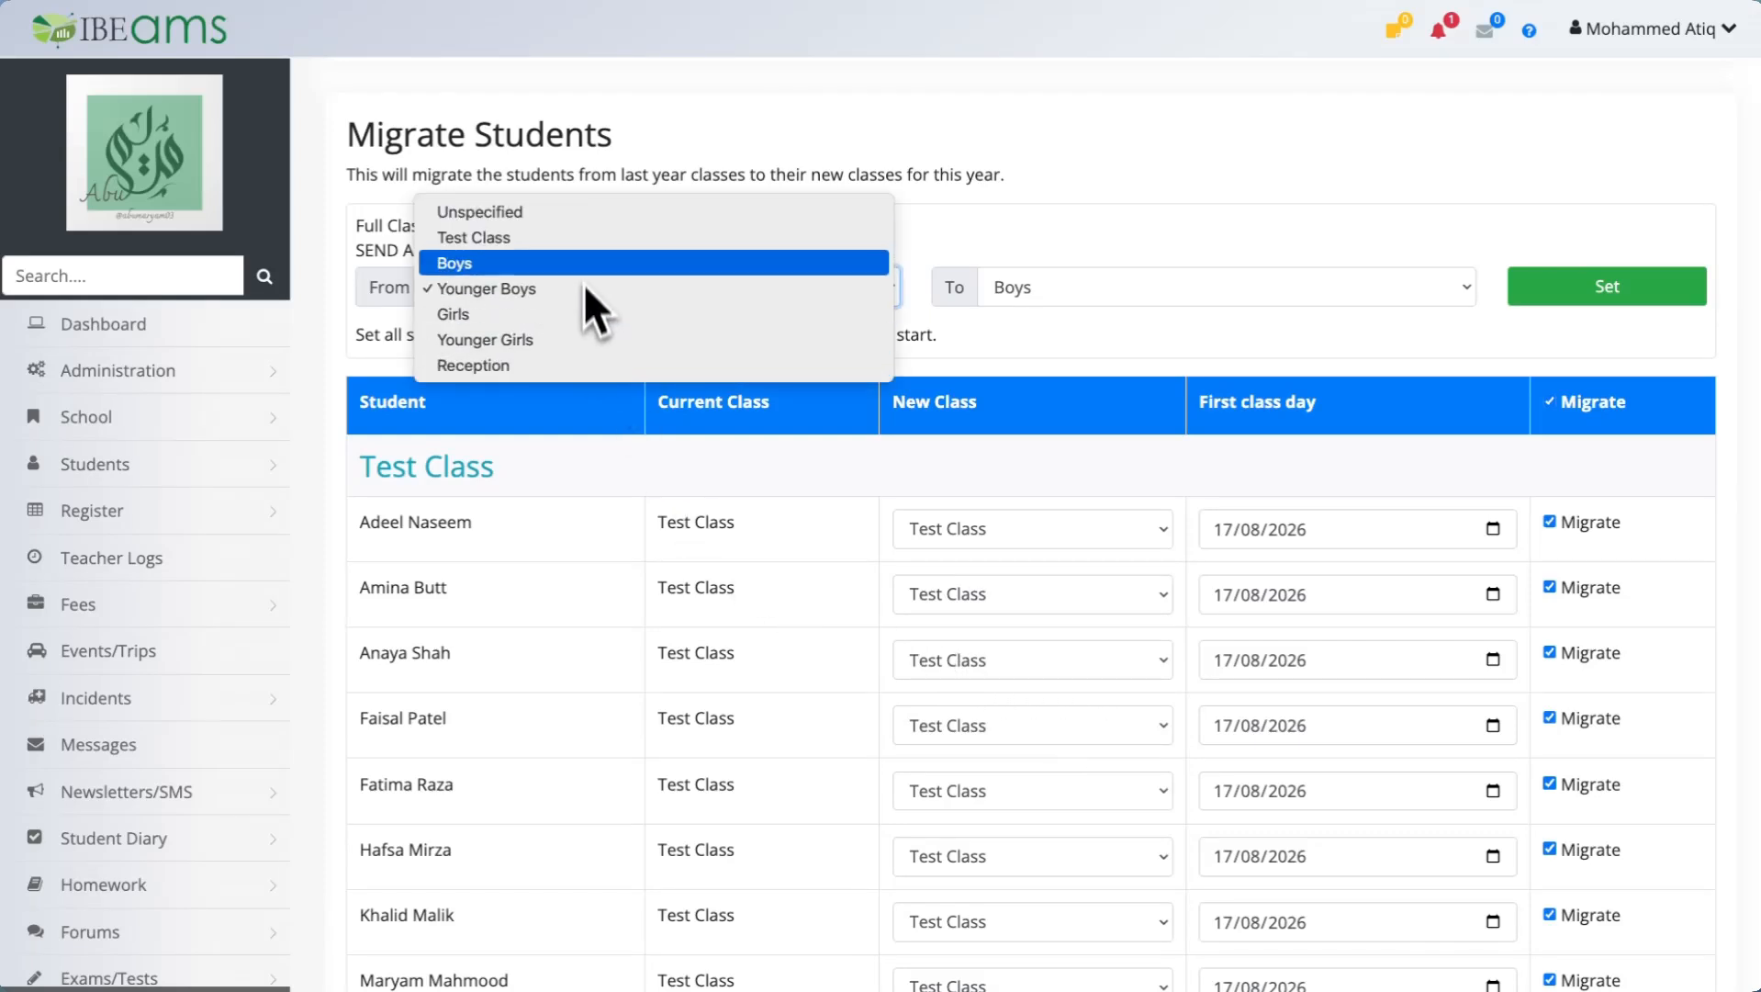
click(776, 290)
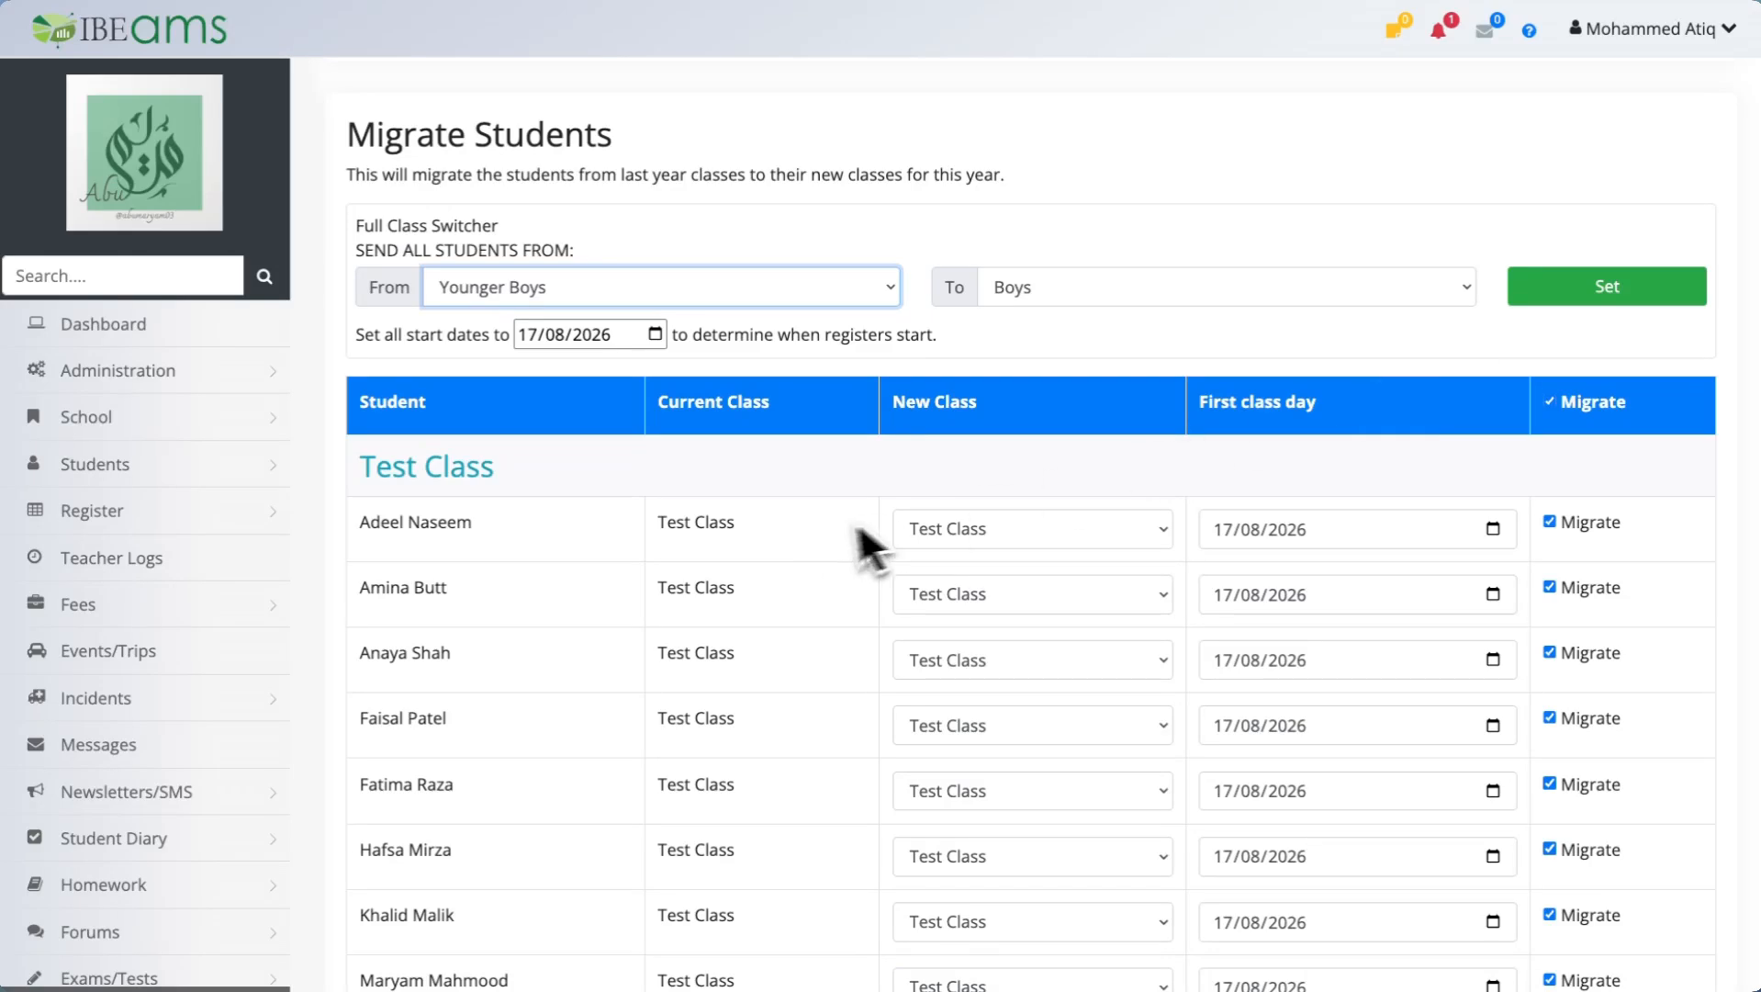
Migrate the selected students into the new year and acknowledge the completion notice.
scroll(917, 517, down, 15)
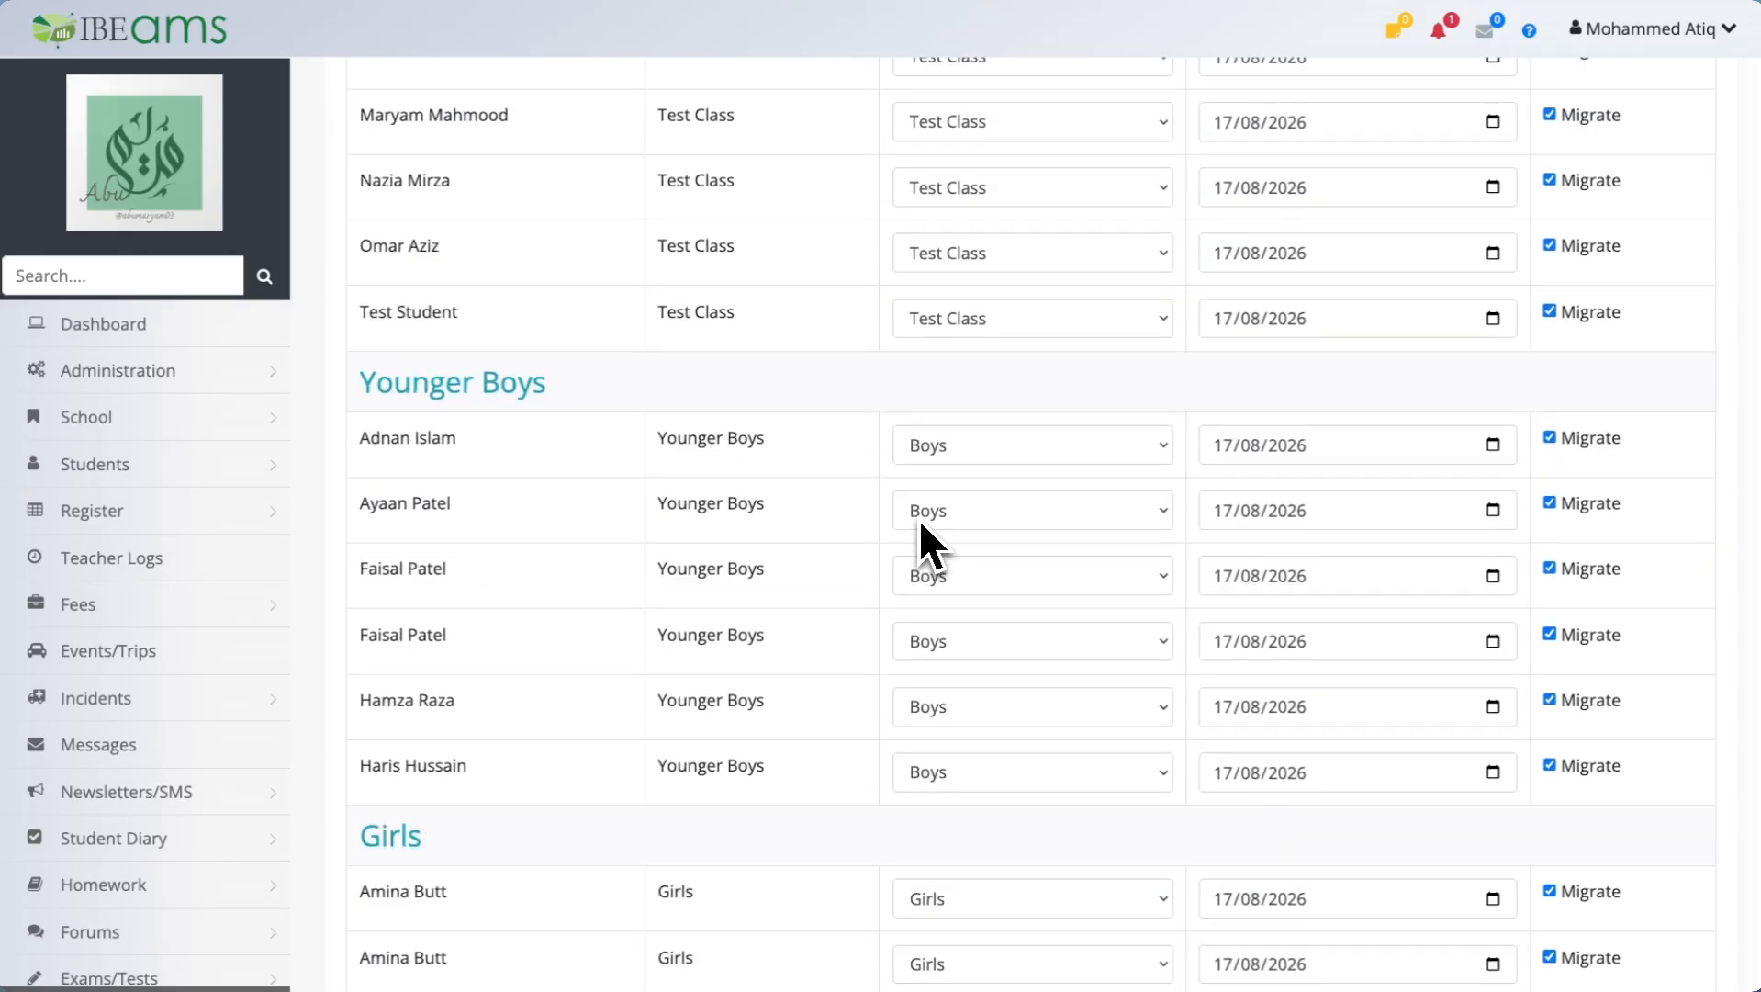
scroll(917, 523, down, 13)
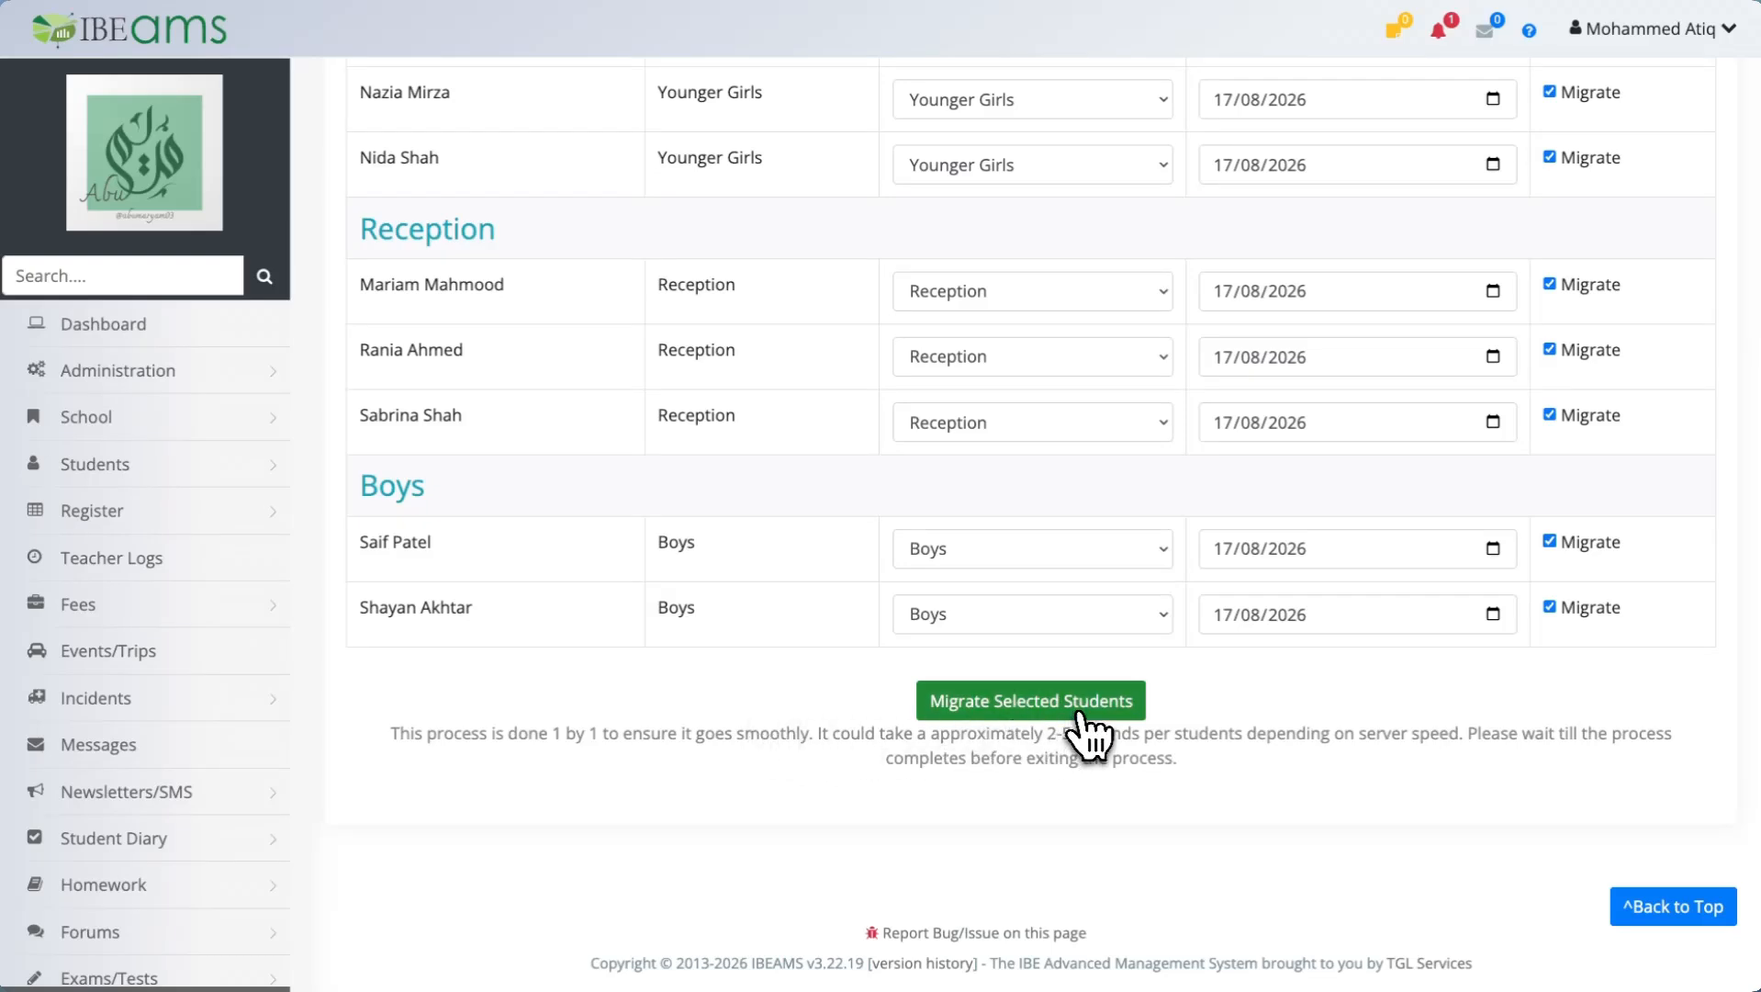
click(1081, 713)
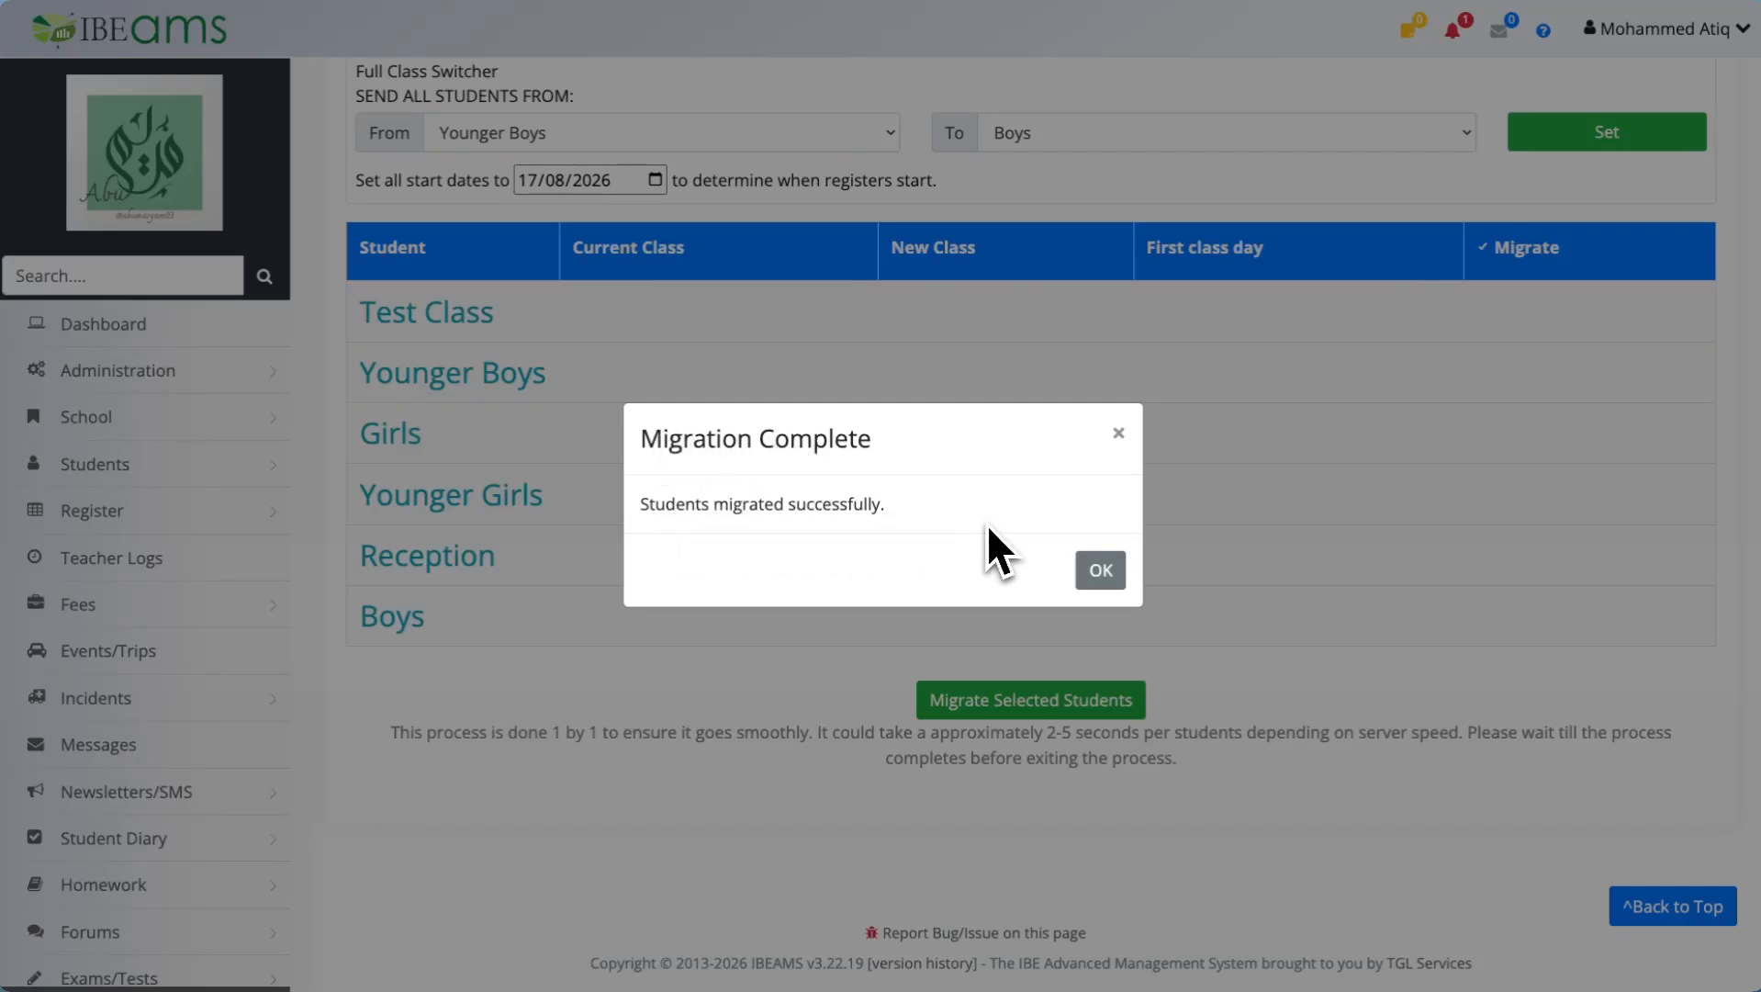
click(1101, 571)
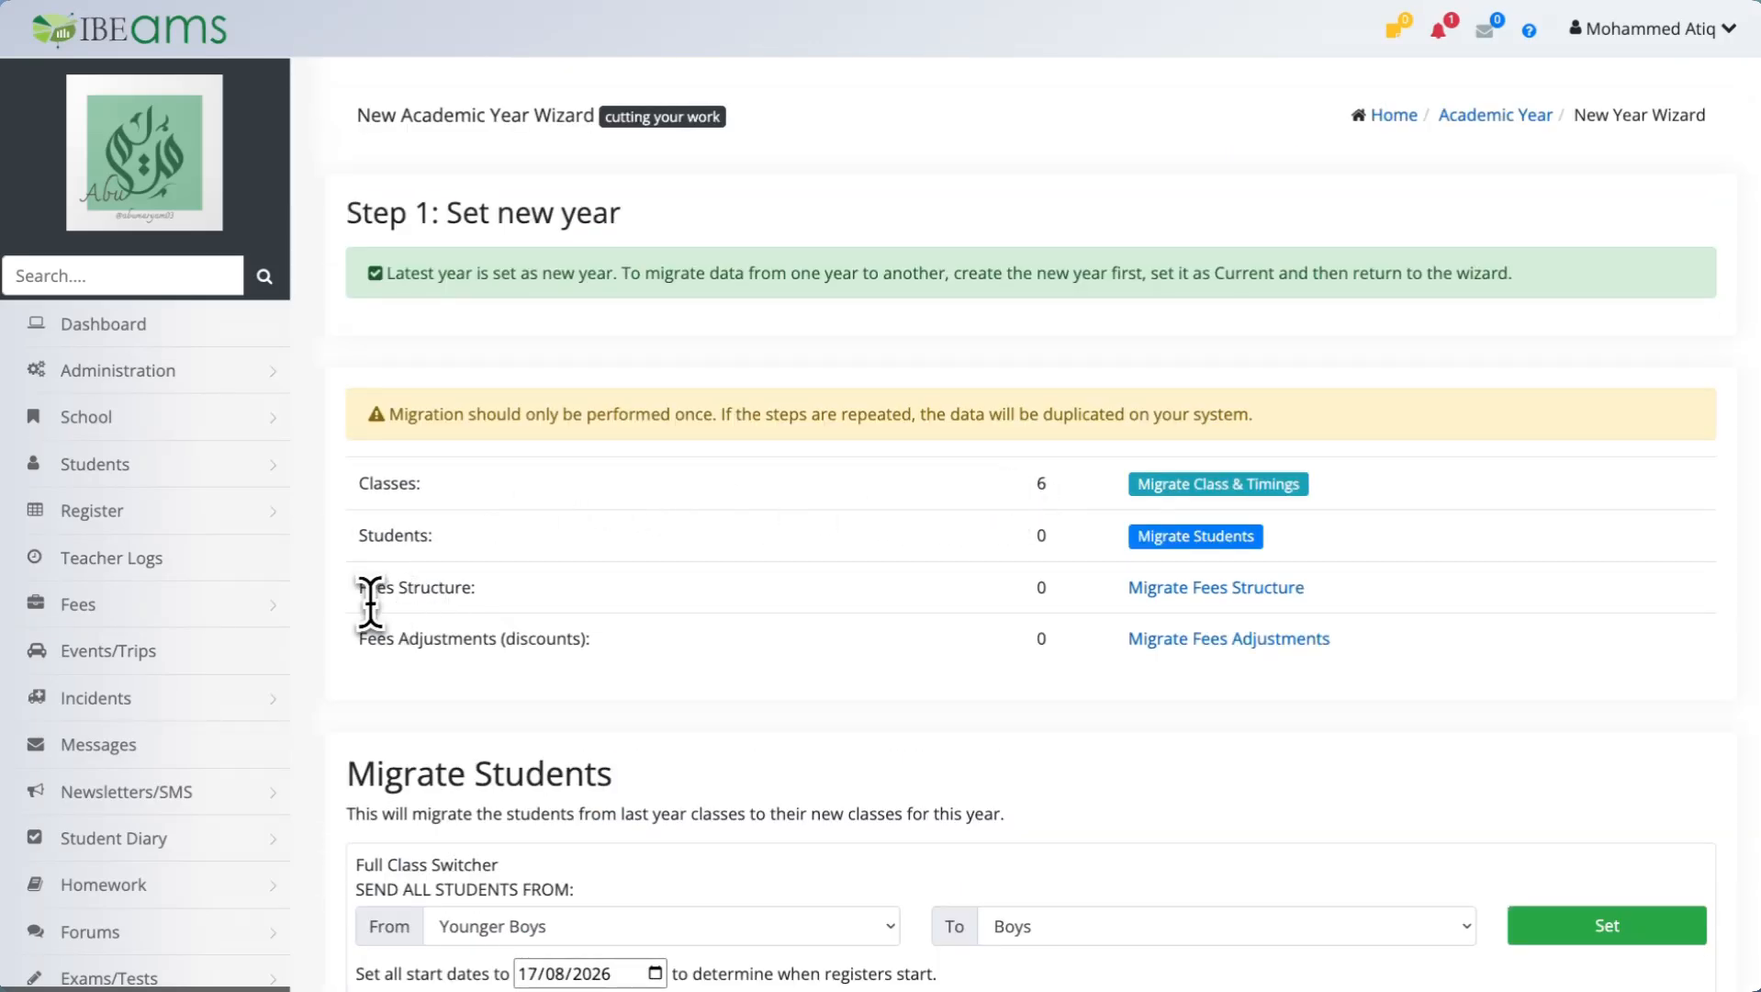
Reload the New Year Wizard page to refresh the migration counts.
drag(358, 588, 513, 592)
click(560, 601)
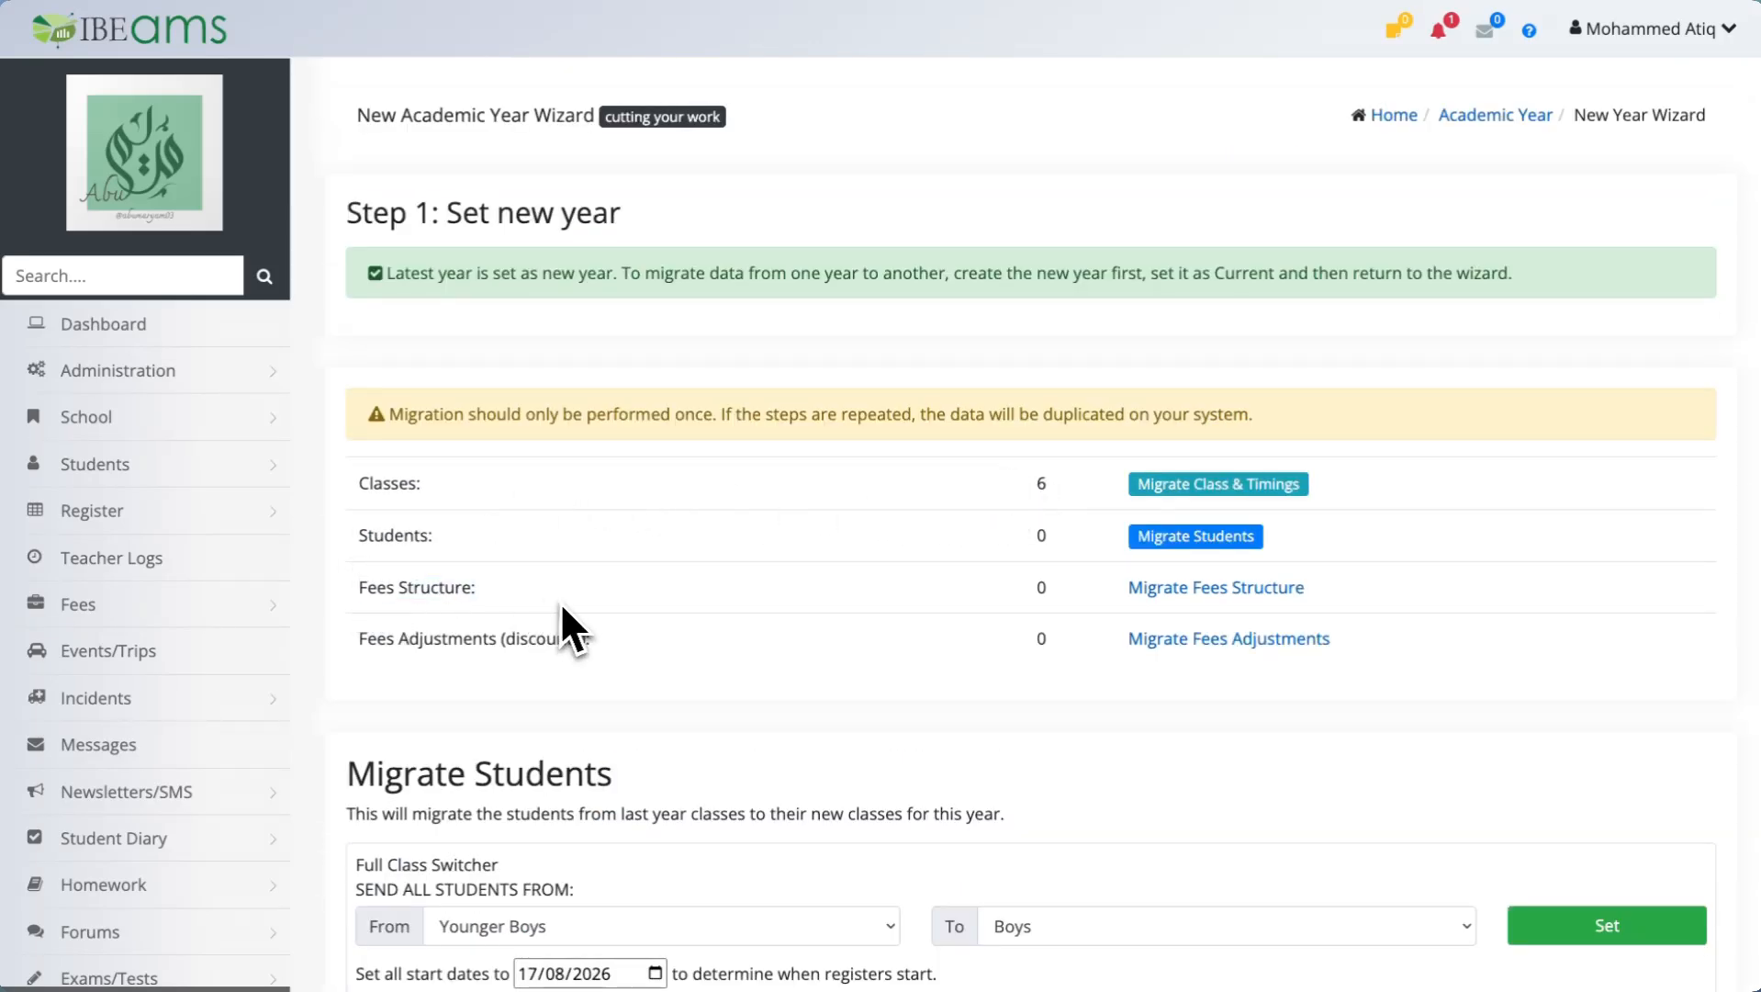
click(709, 1)
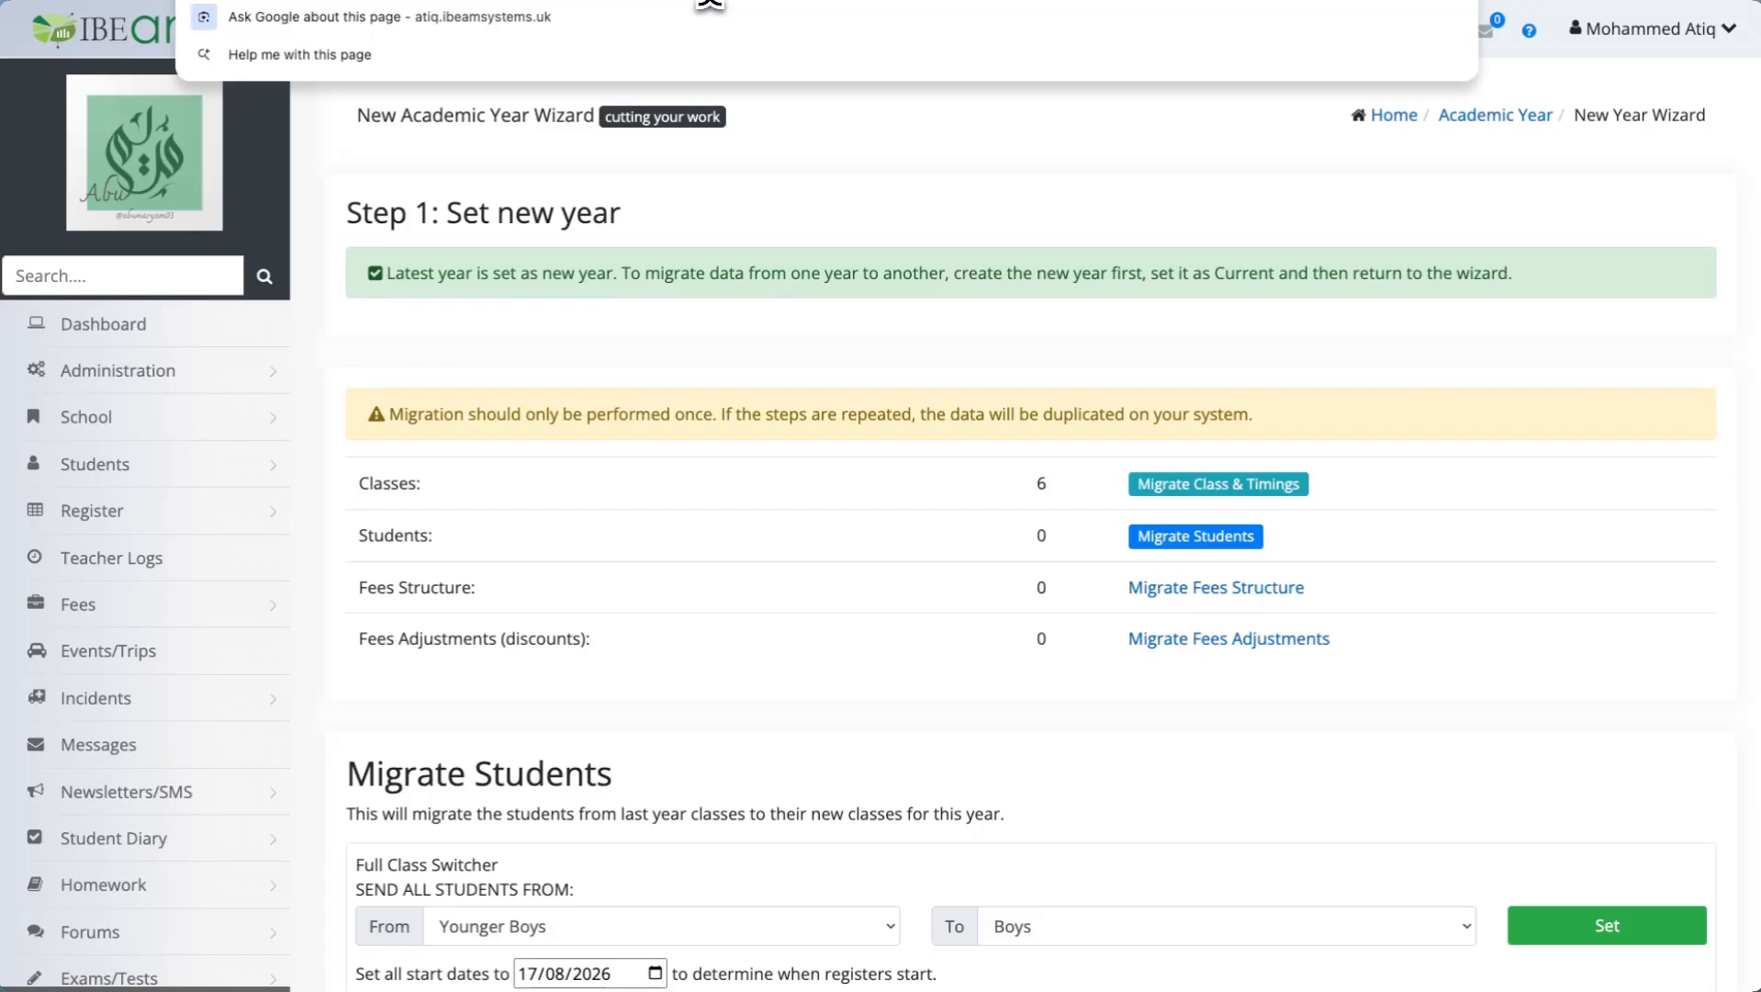
key(Return)
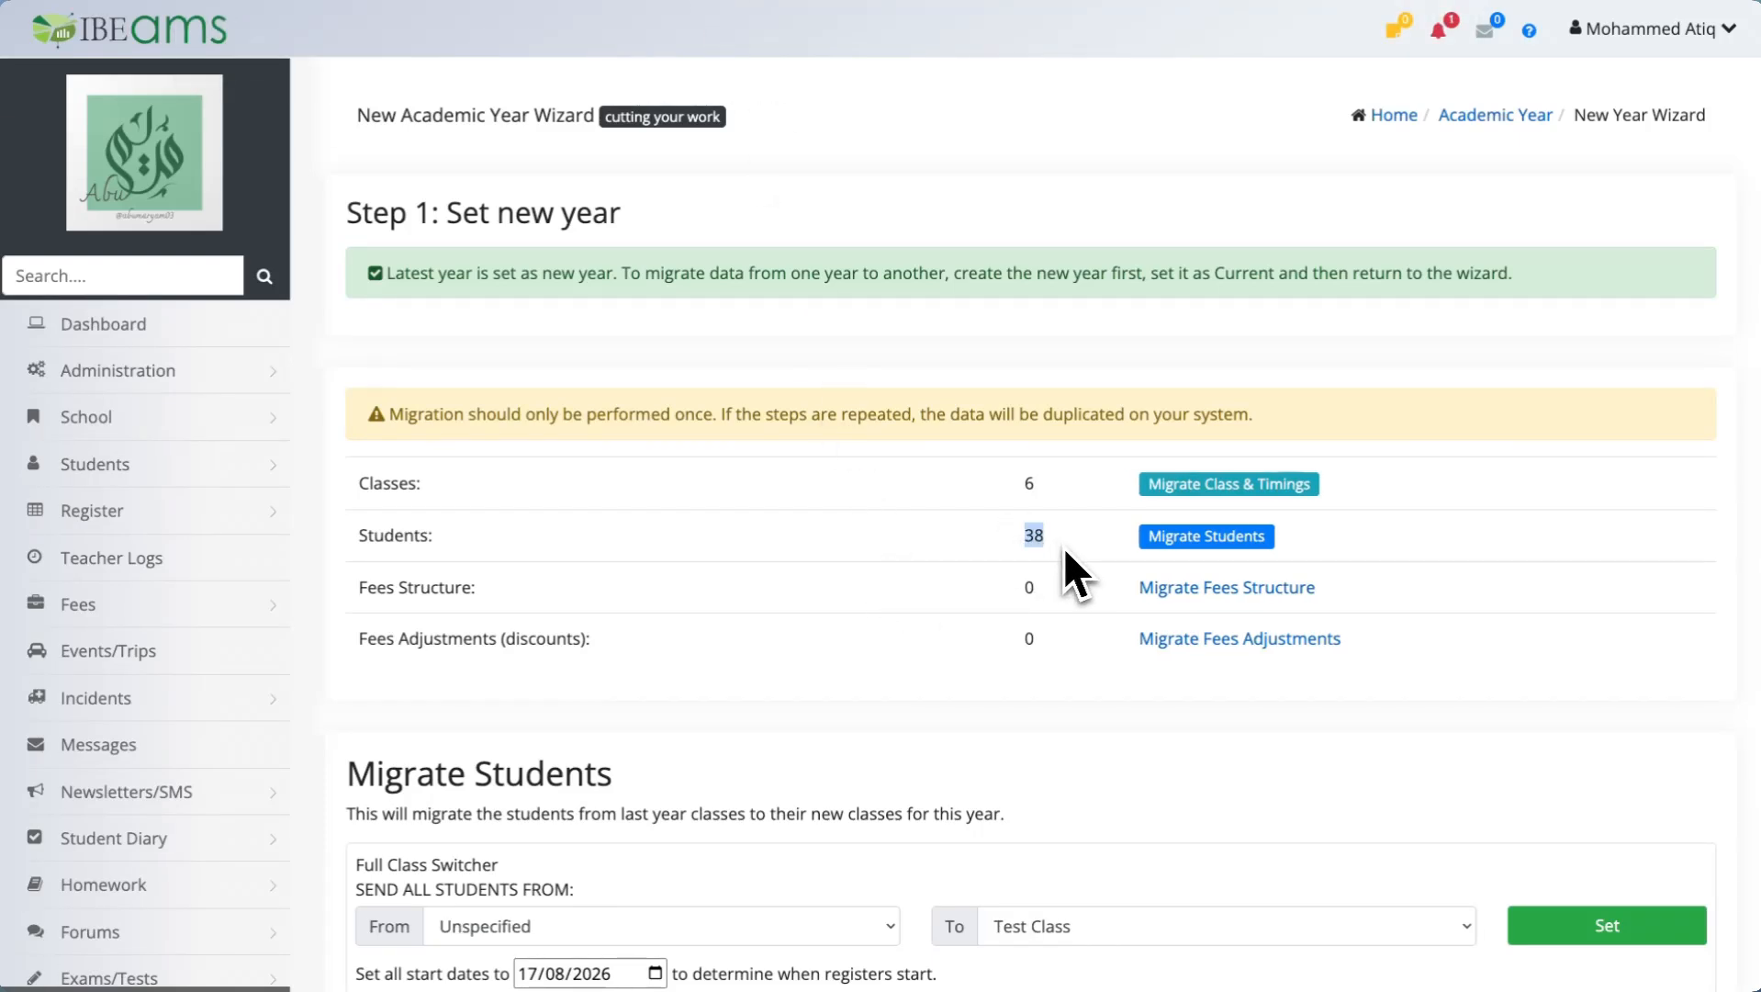
click(1061, 588)
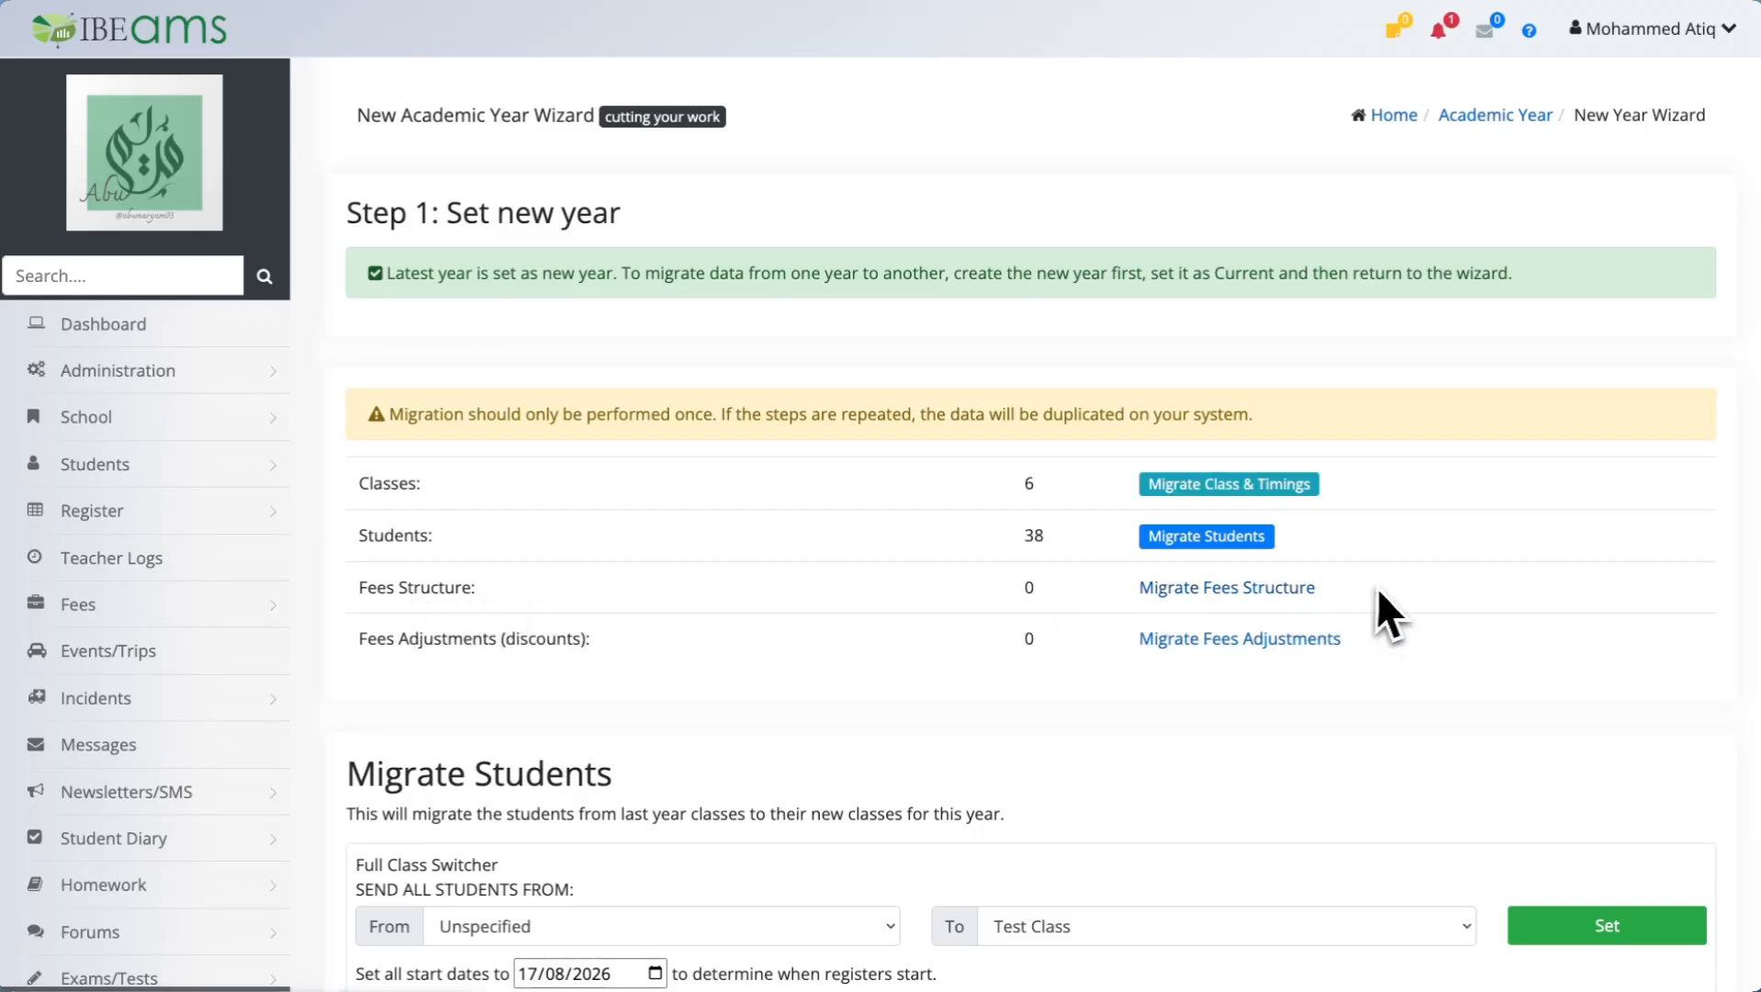
Migrate the fees structure, excluding the Test Class and Reception entries.
click(1259, 588)
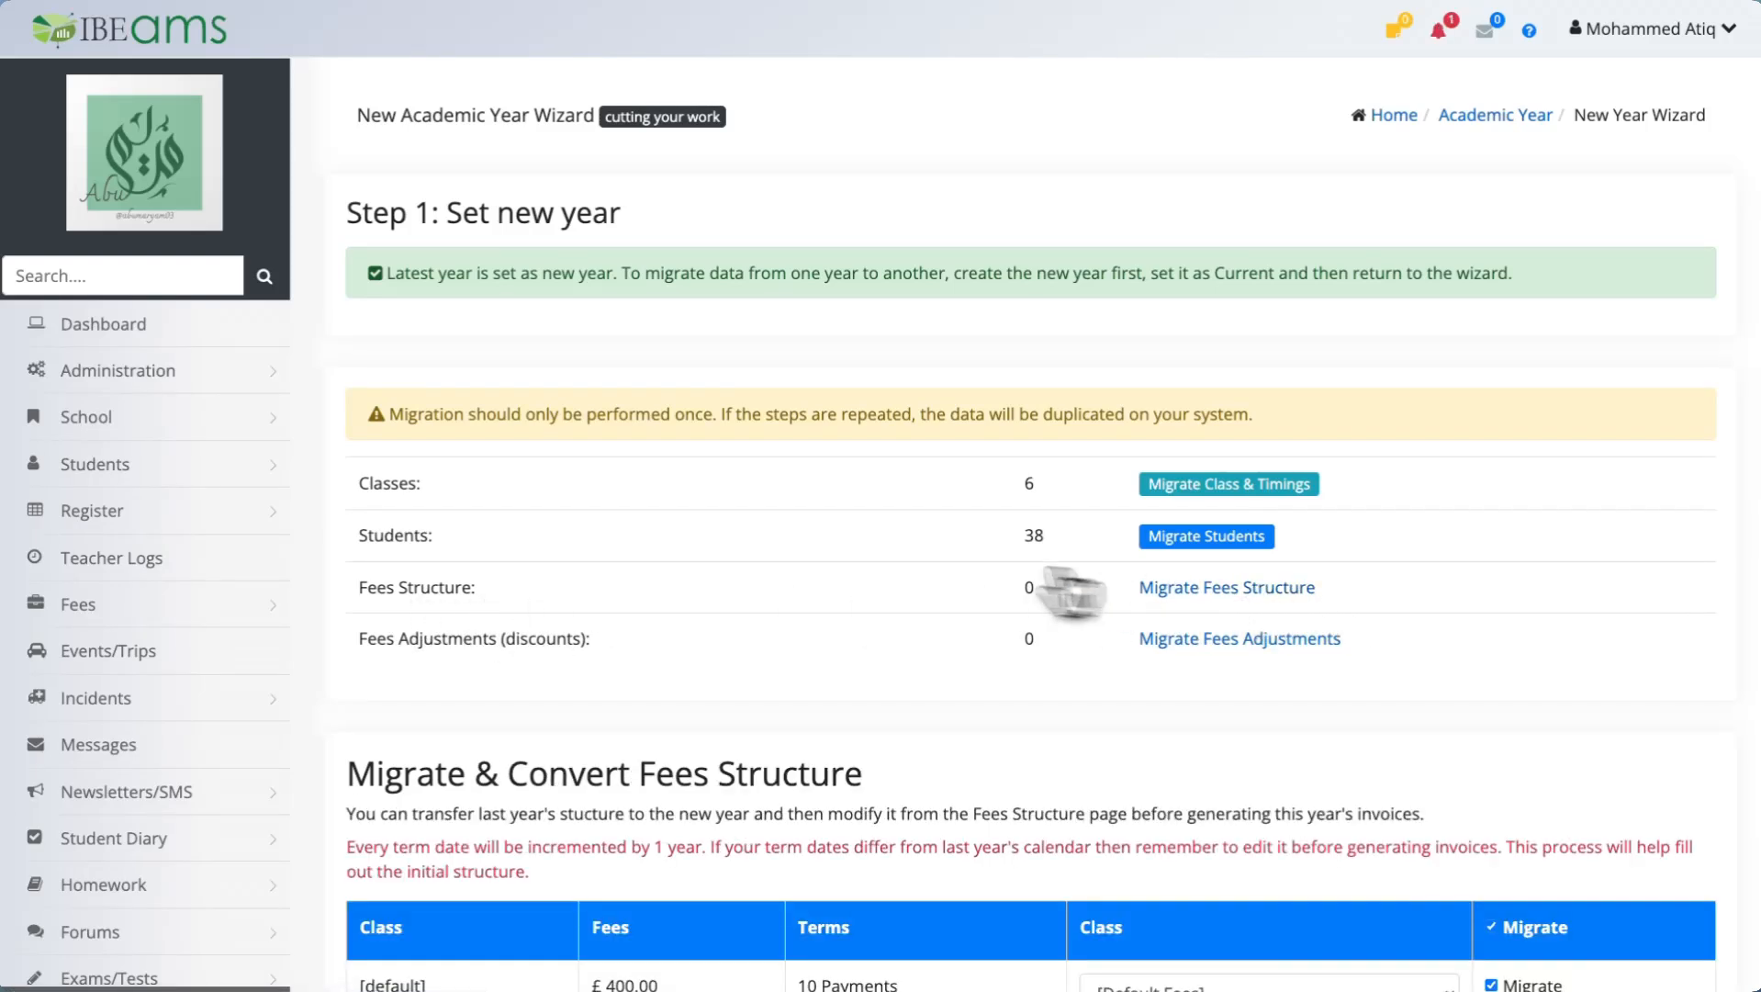
scroll(1070, 588, down, 4)
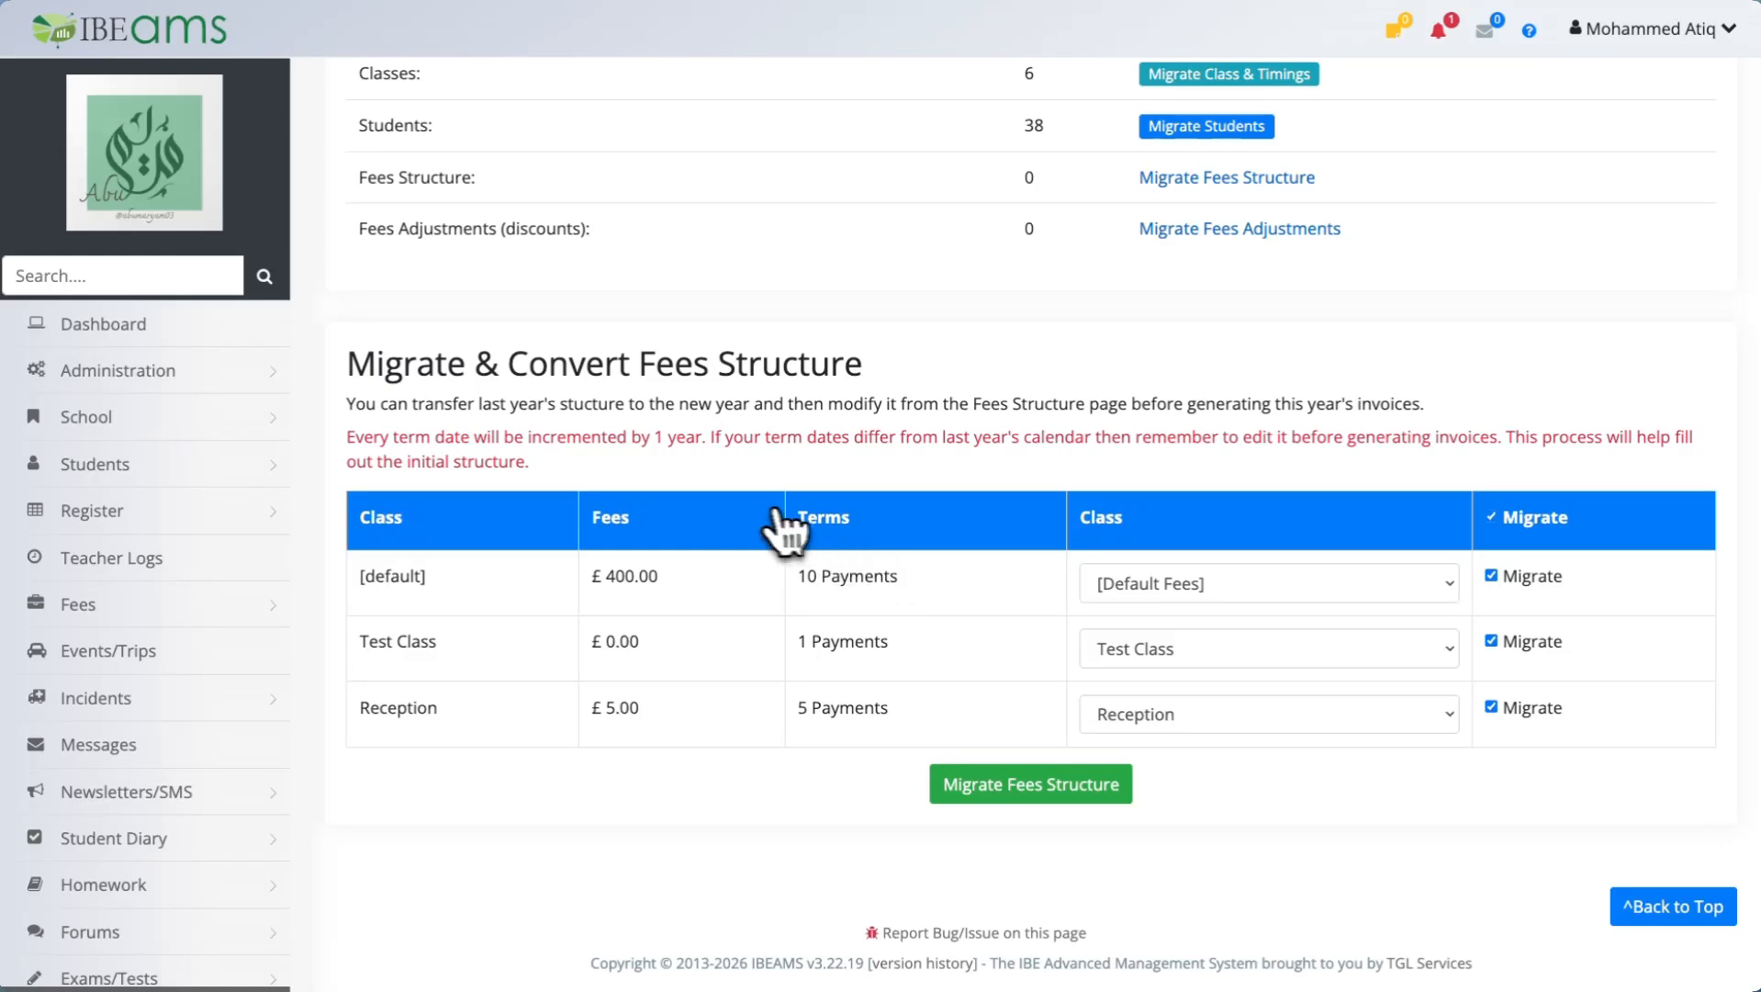
drag(347, 439, 689, 435)
click(758, 443)
click(1505, 709)
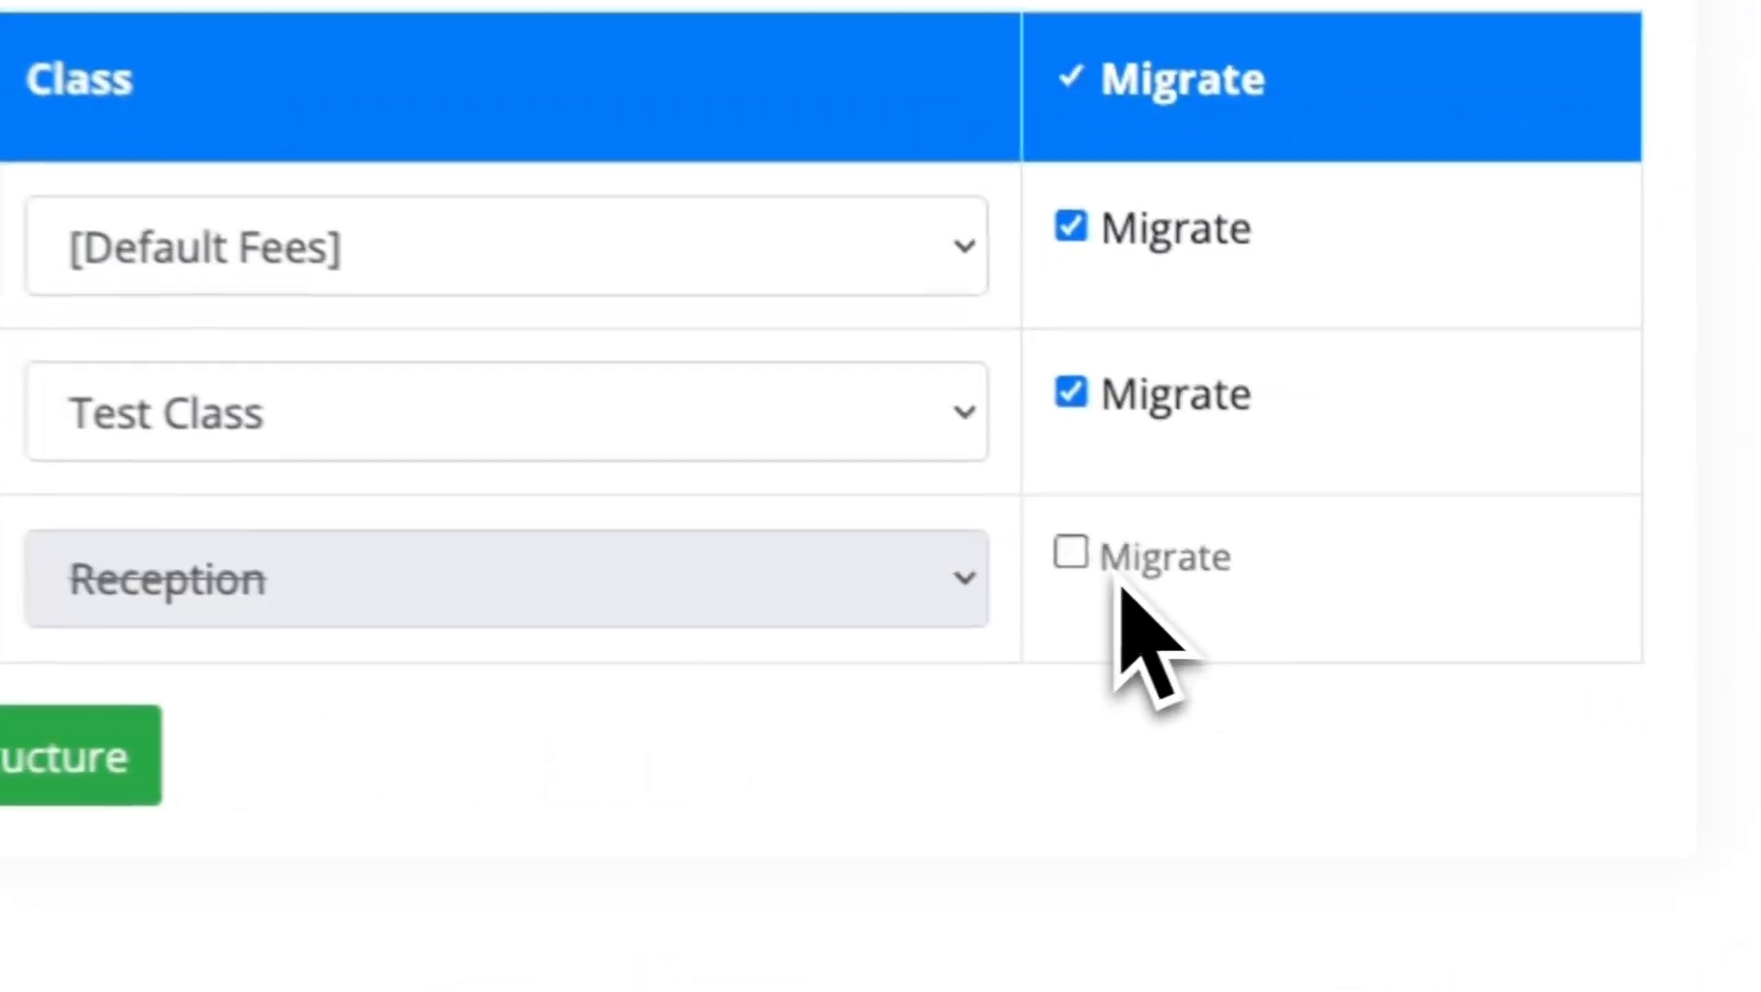
click(1532, 647)
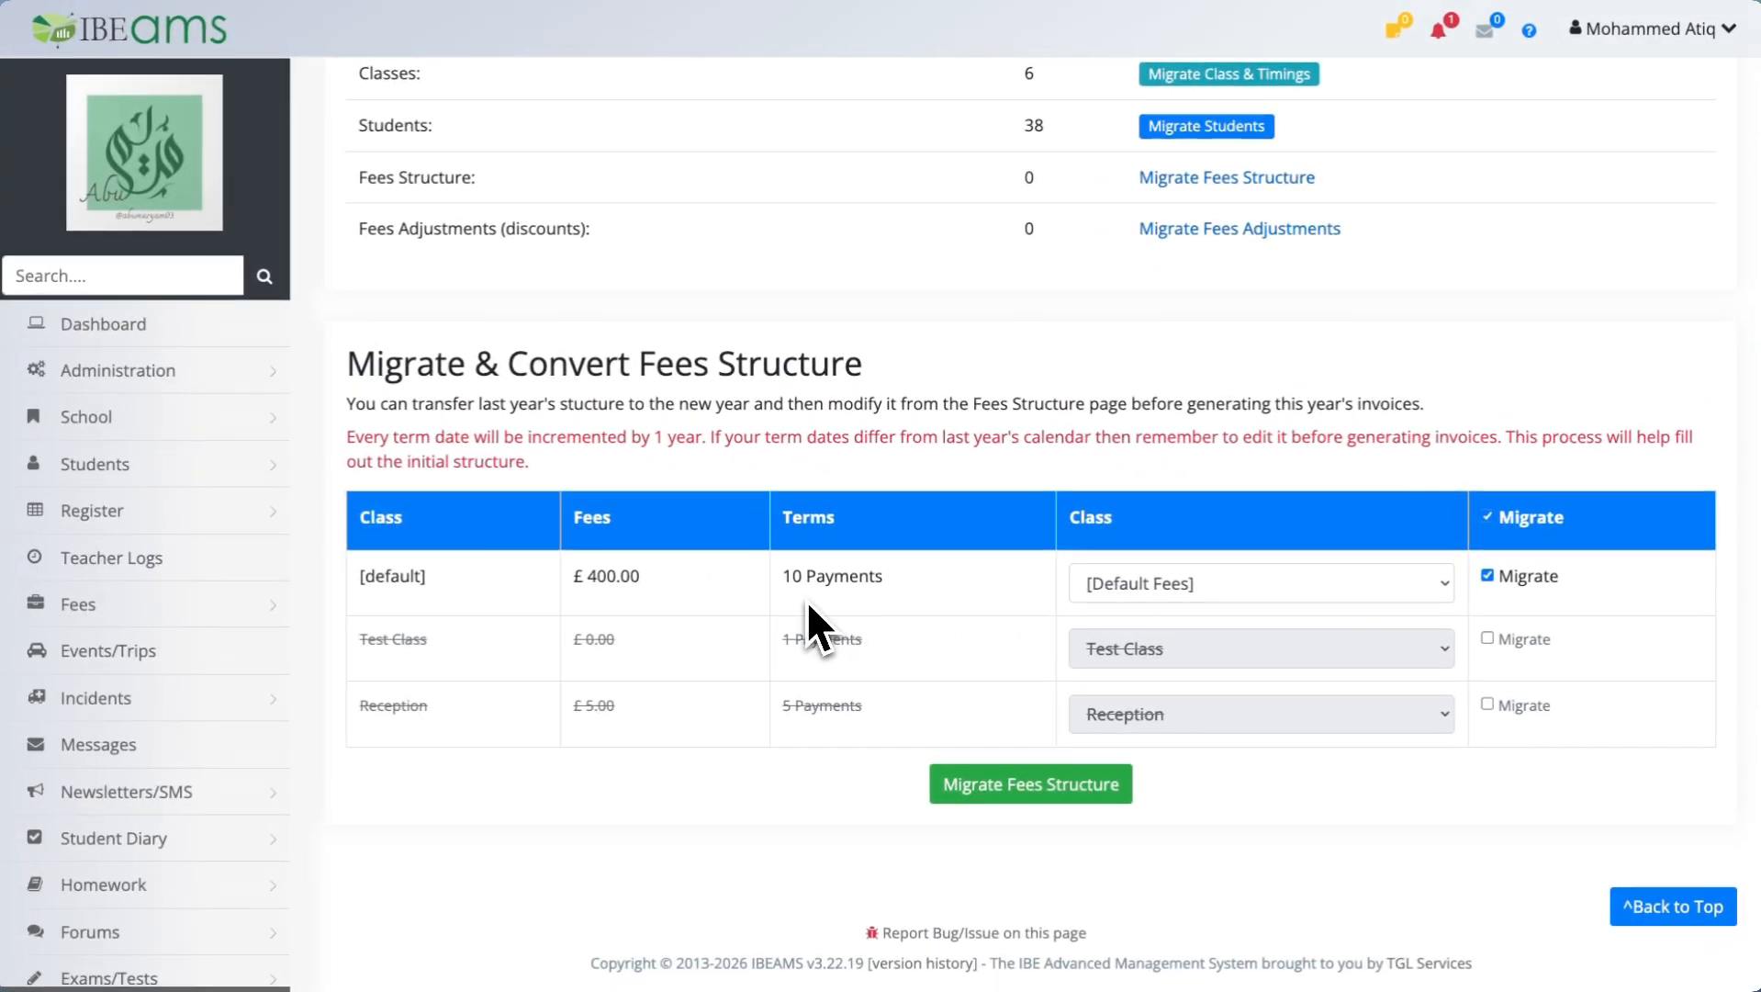
click(996, 787)
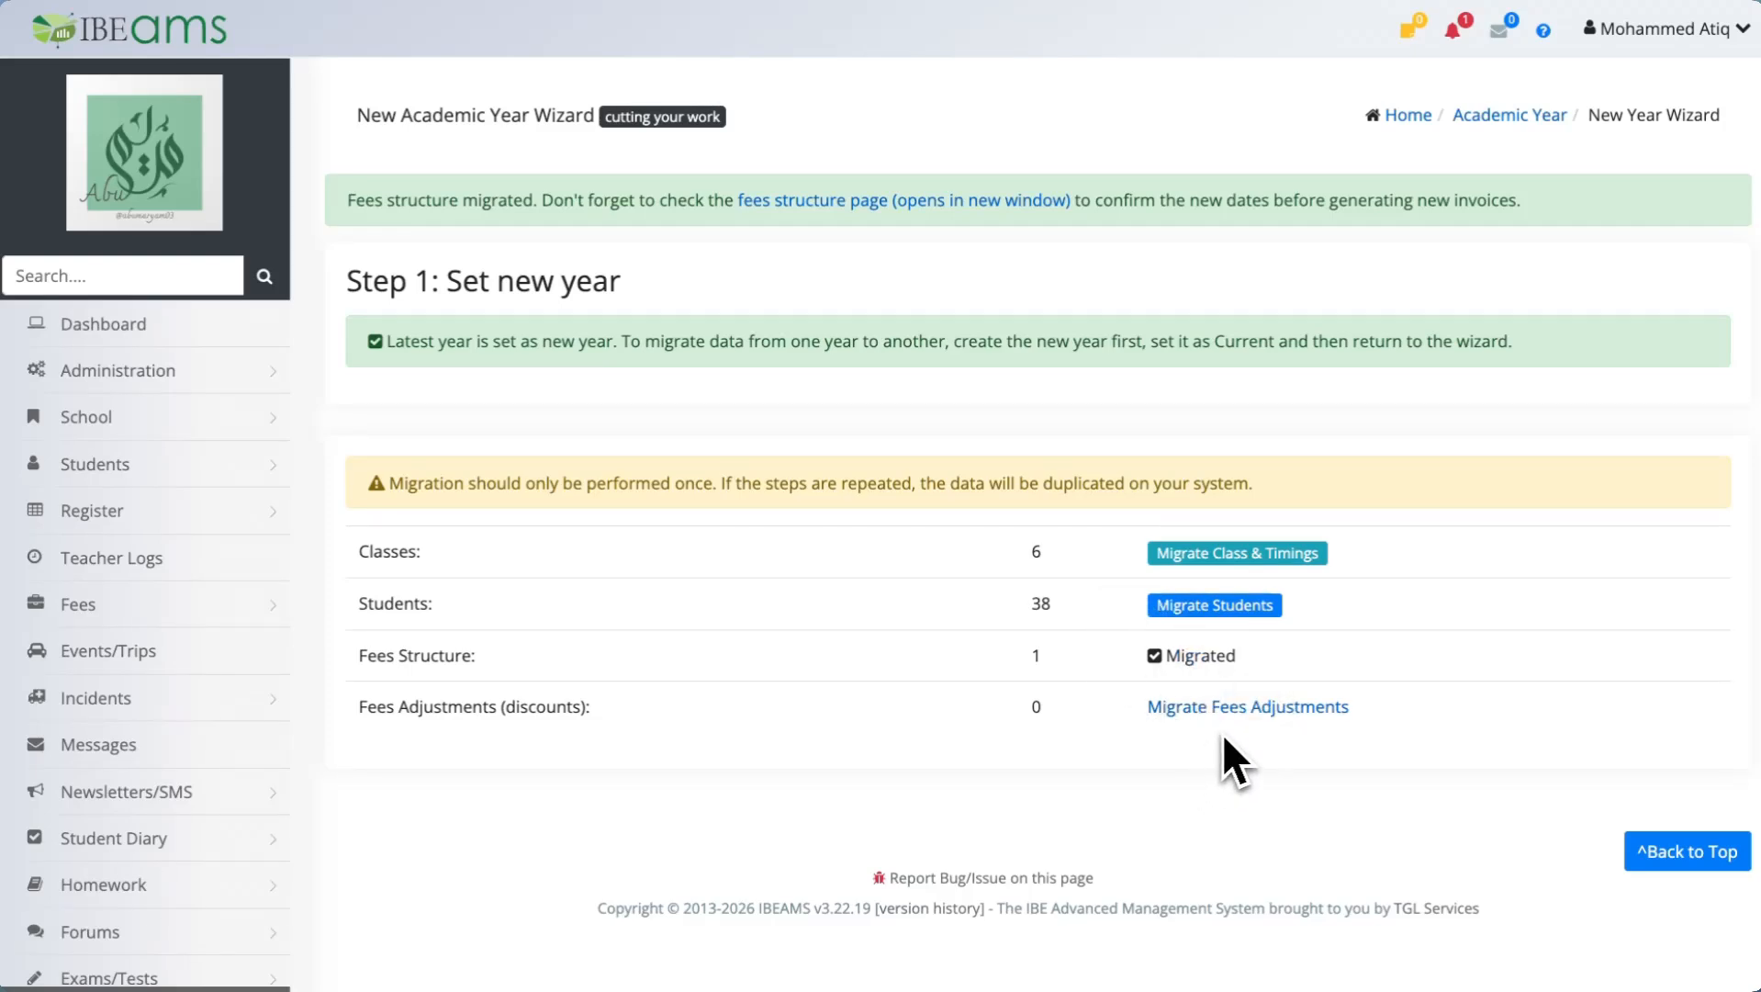
Migrate the fees adjustments with all entries selected.
click(1227, 708)
scroll(786, 642, down, 3)
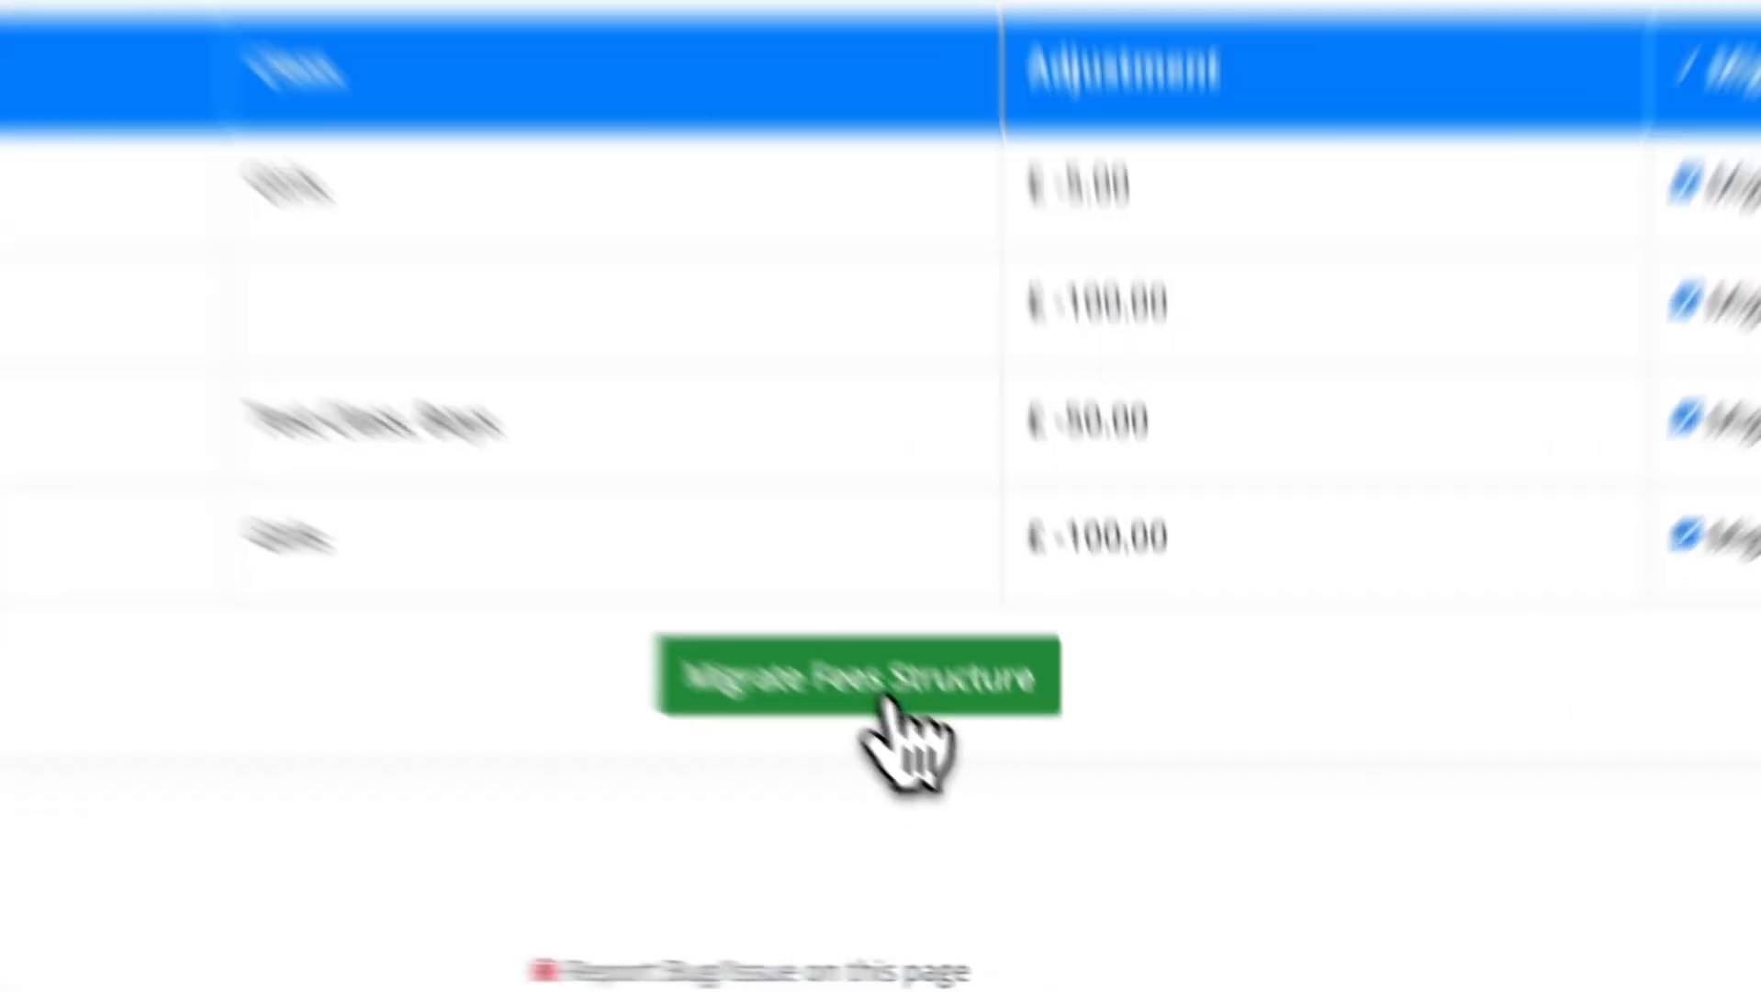
click(1056, 837)
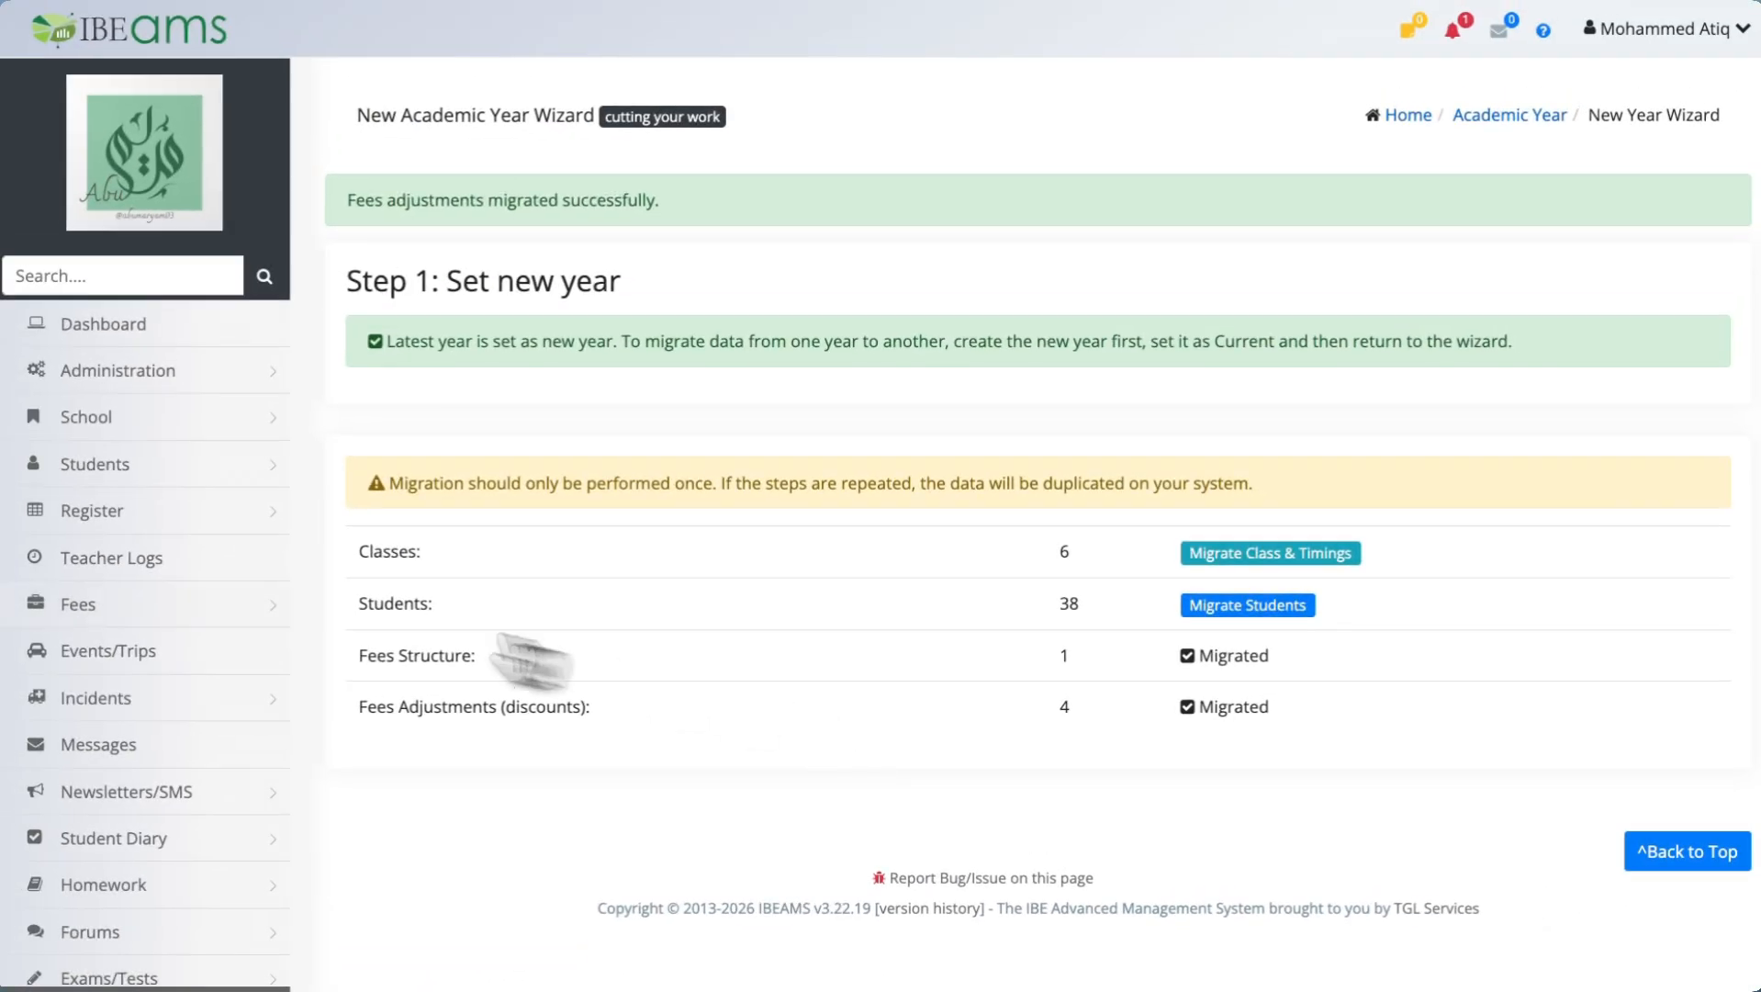
scroll(111, 618, down, 3)
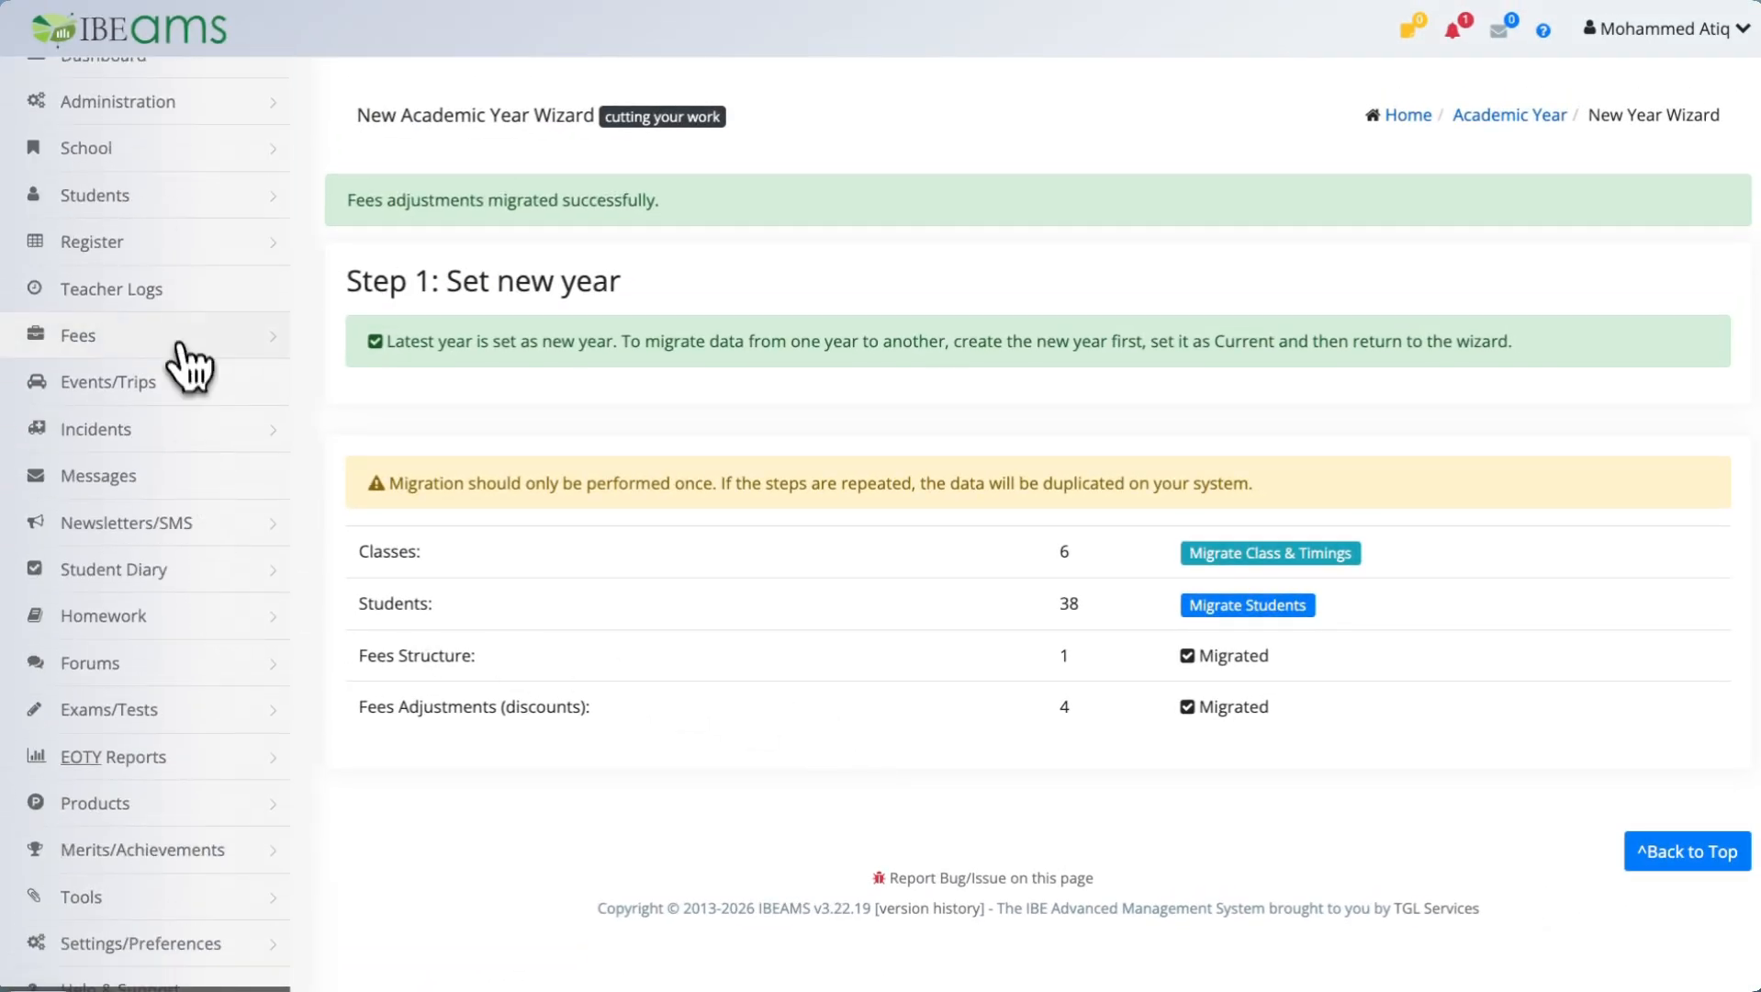
Open the Fees Structure page and re-save the Default Fees structure for 2026-2027.
click(184, 341)
click(143, 720)
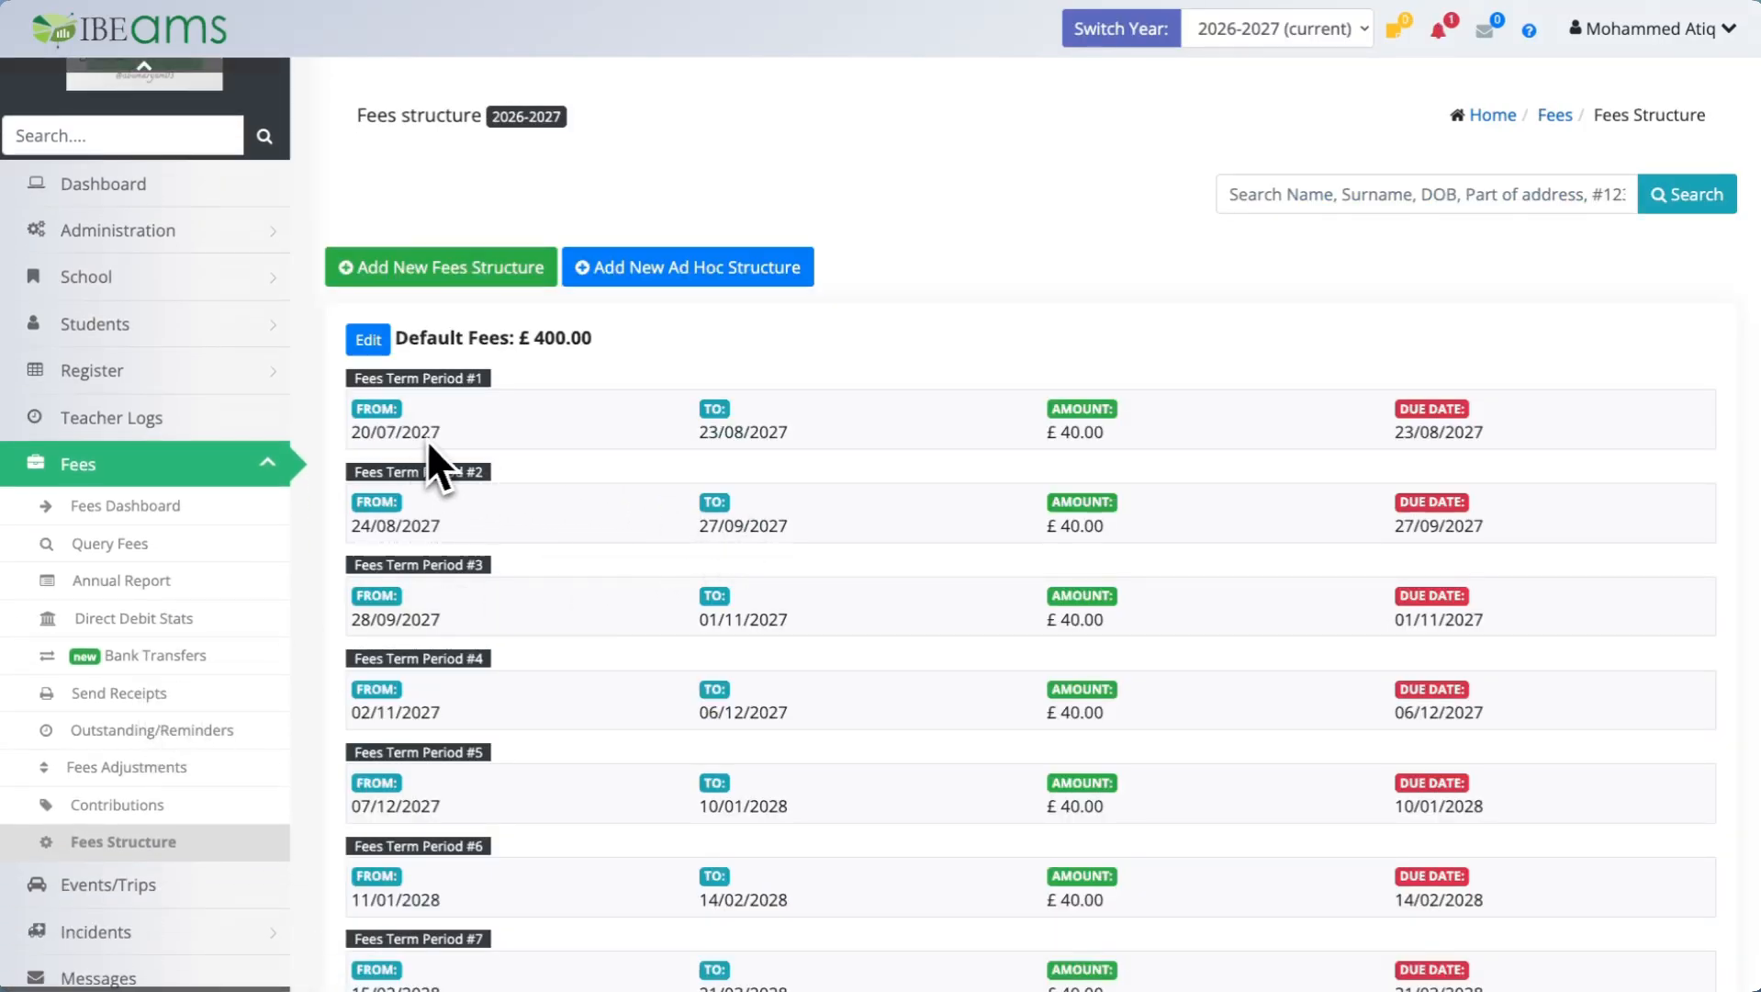
scroll(643, 511, down, 4)
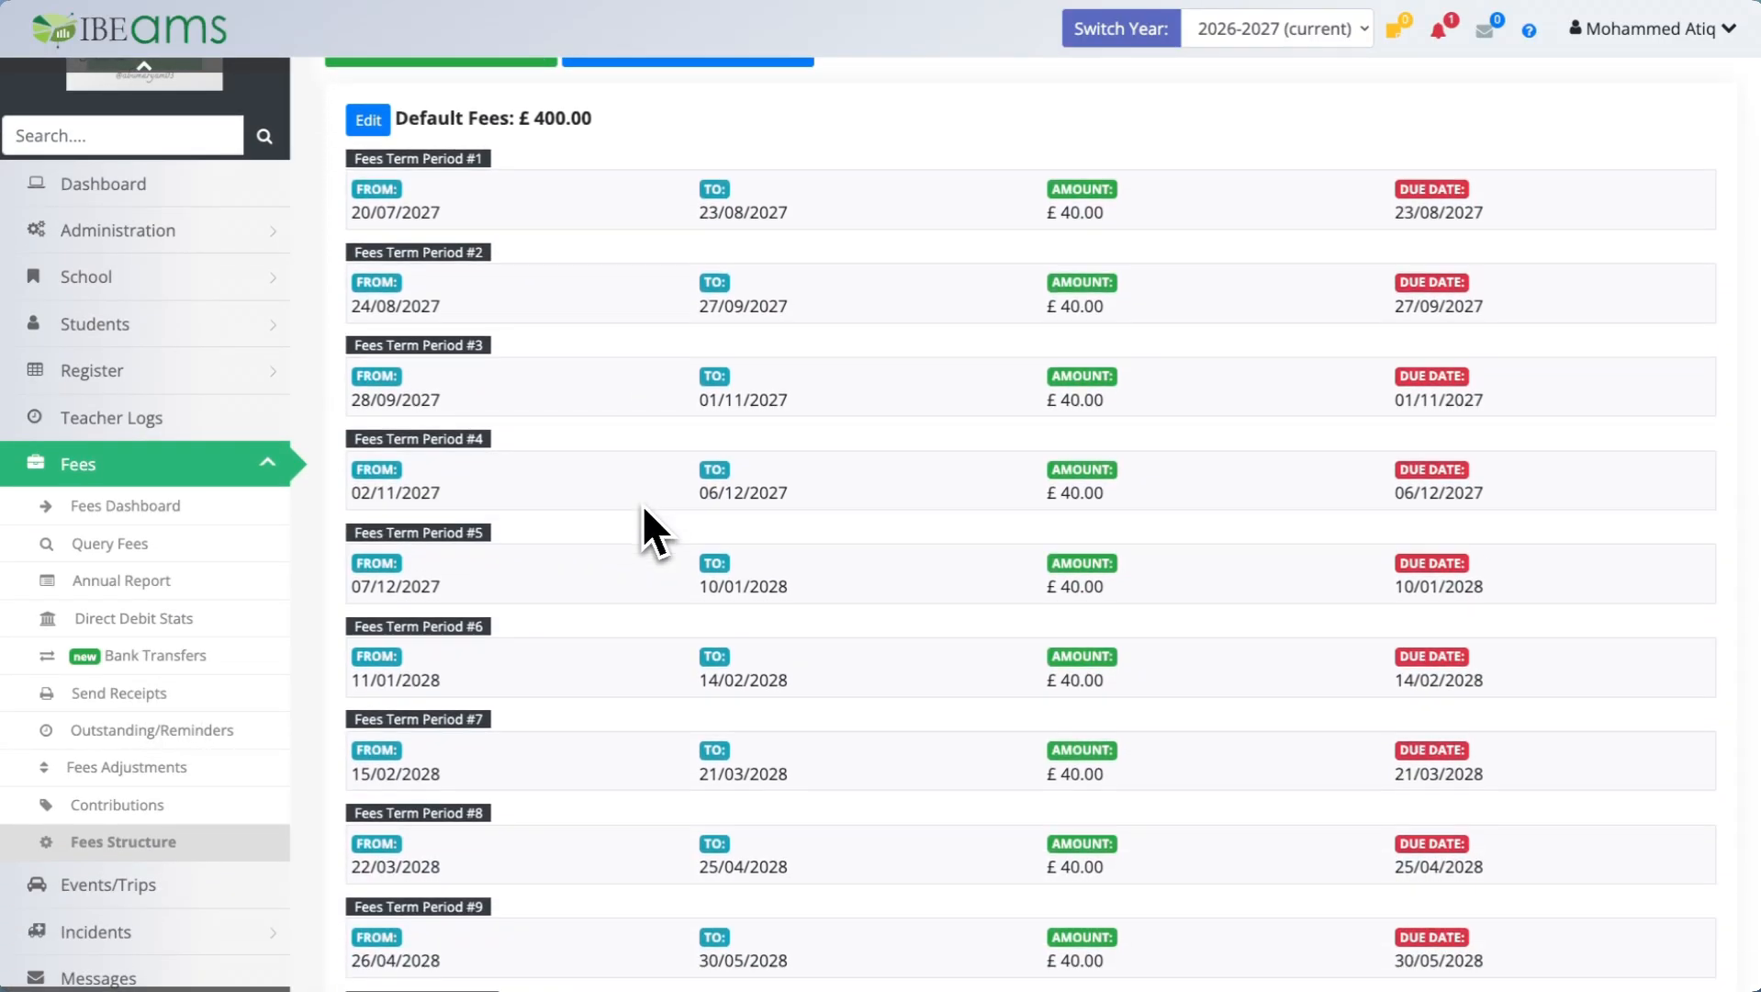
scroll(640, 514, down, 2)
scroll(674, 661, up, 5)
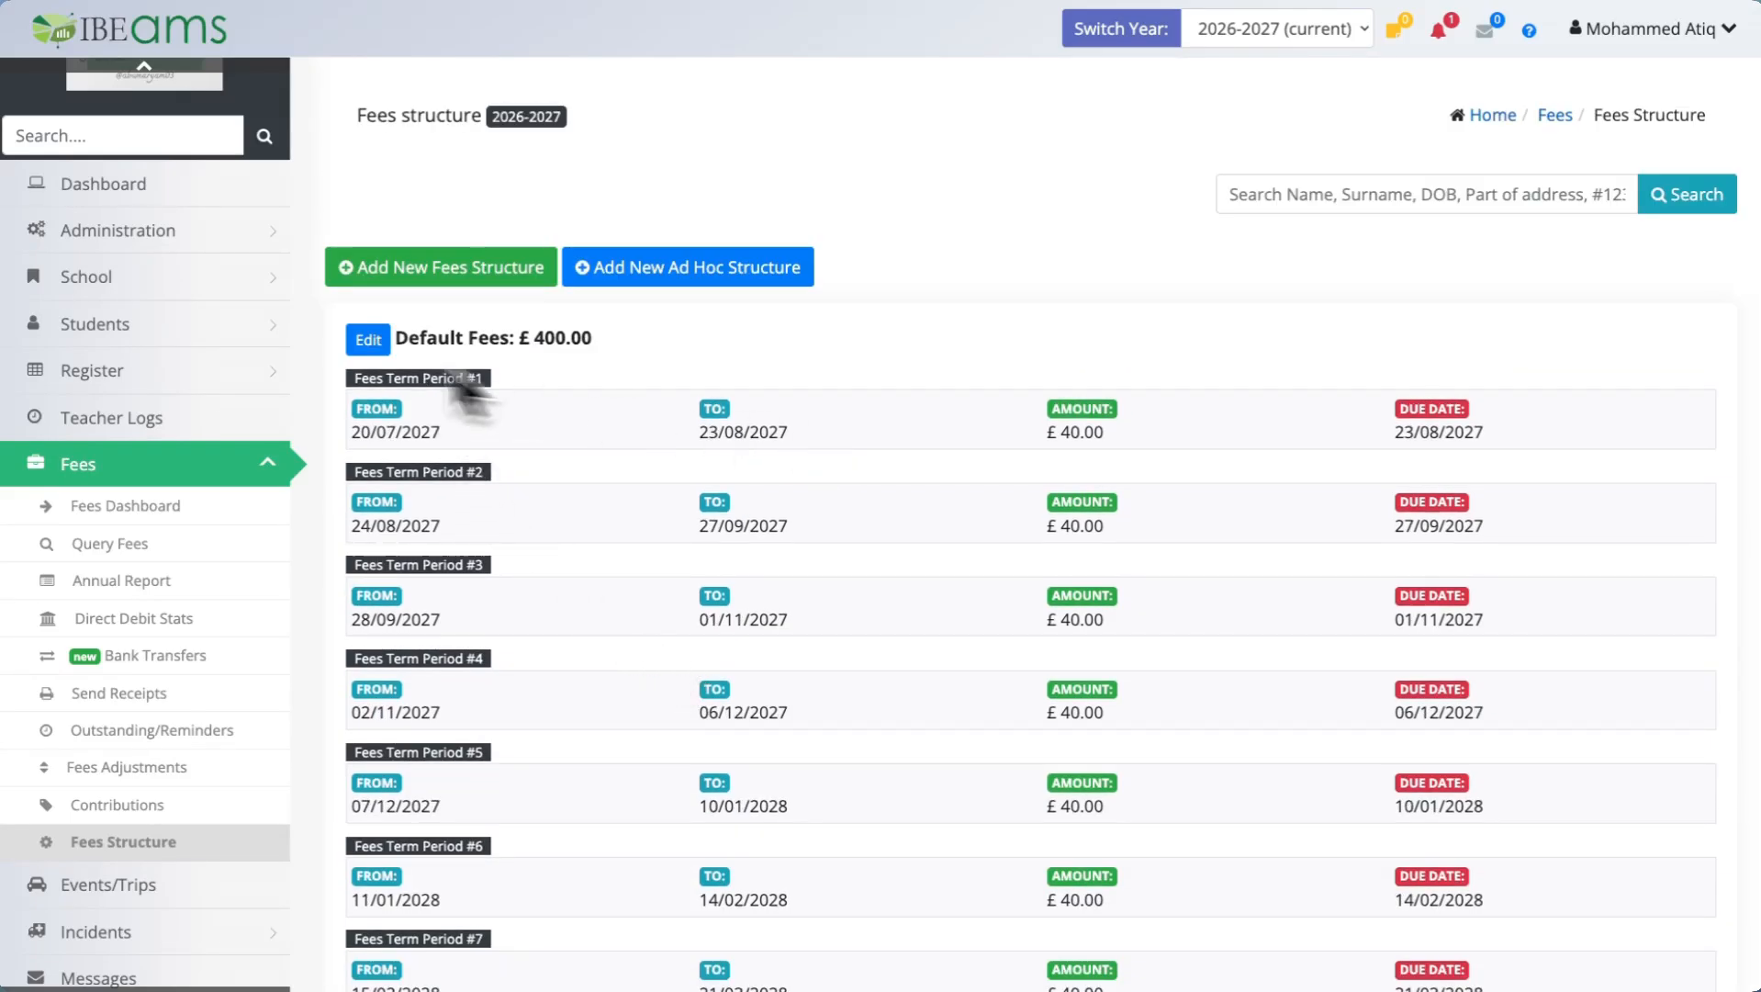
click(367, 340)
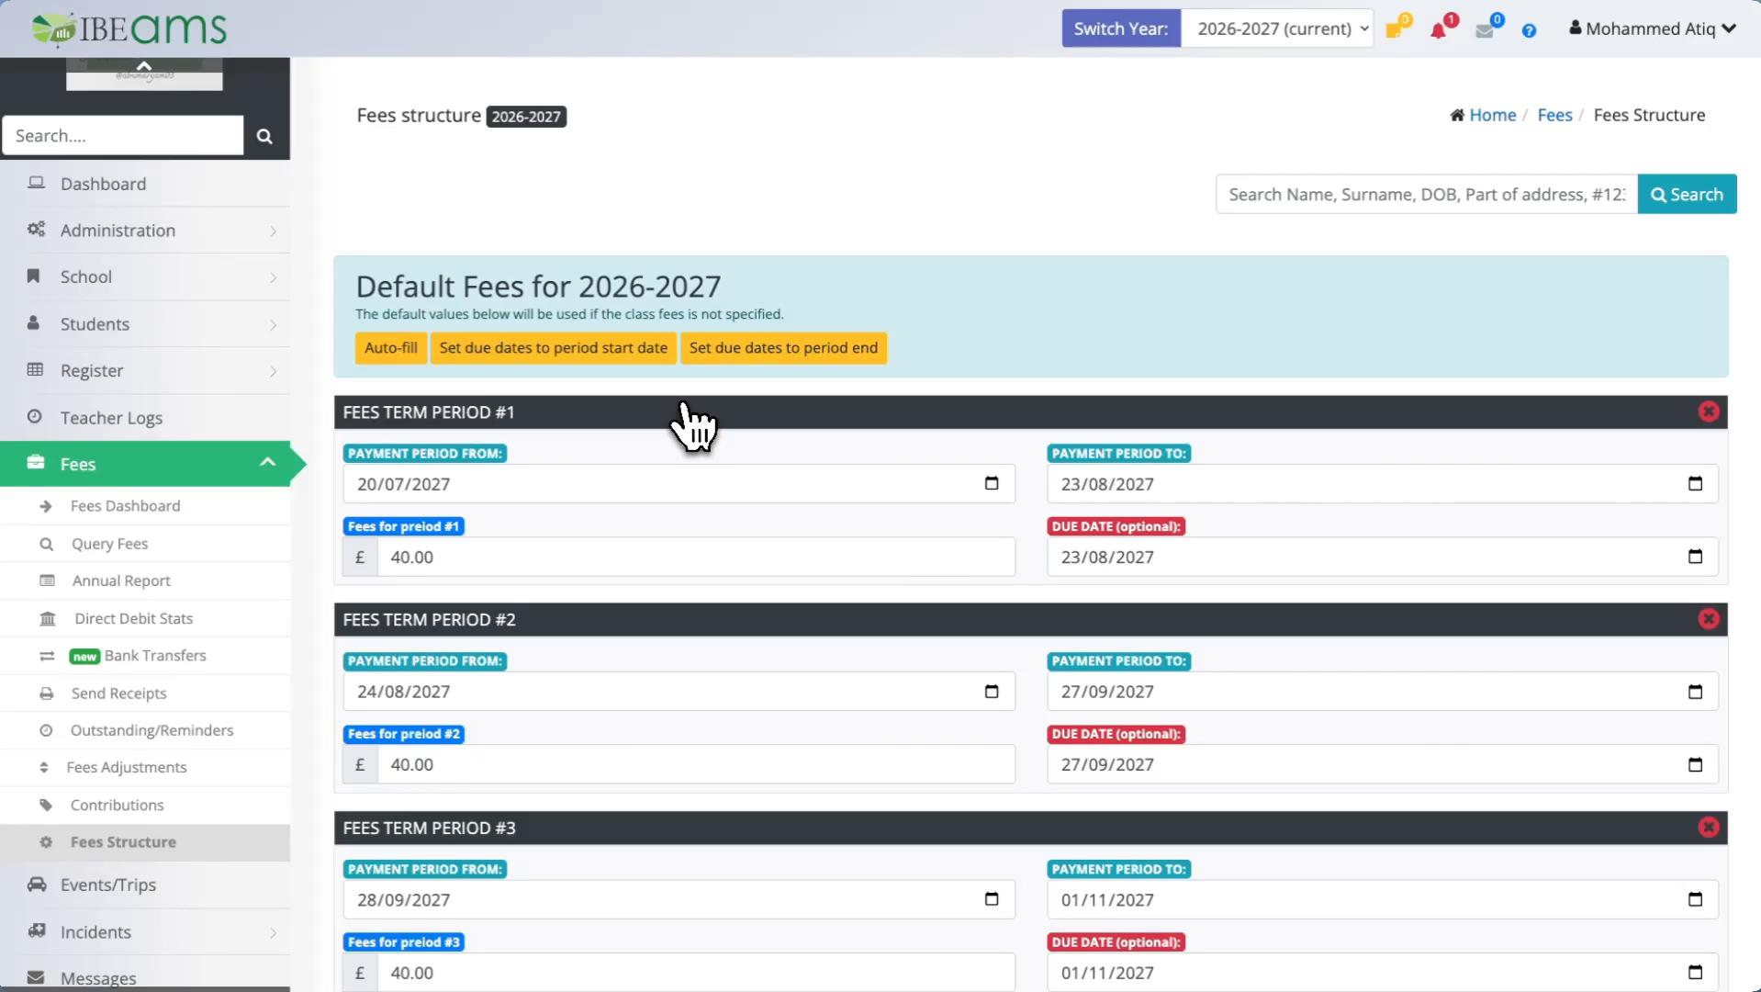
scroll(693, 424, down, 20)
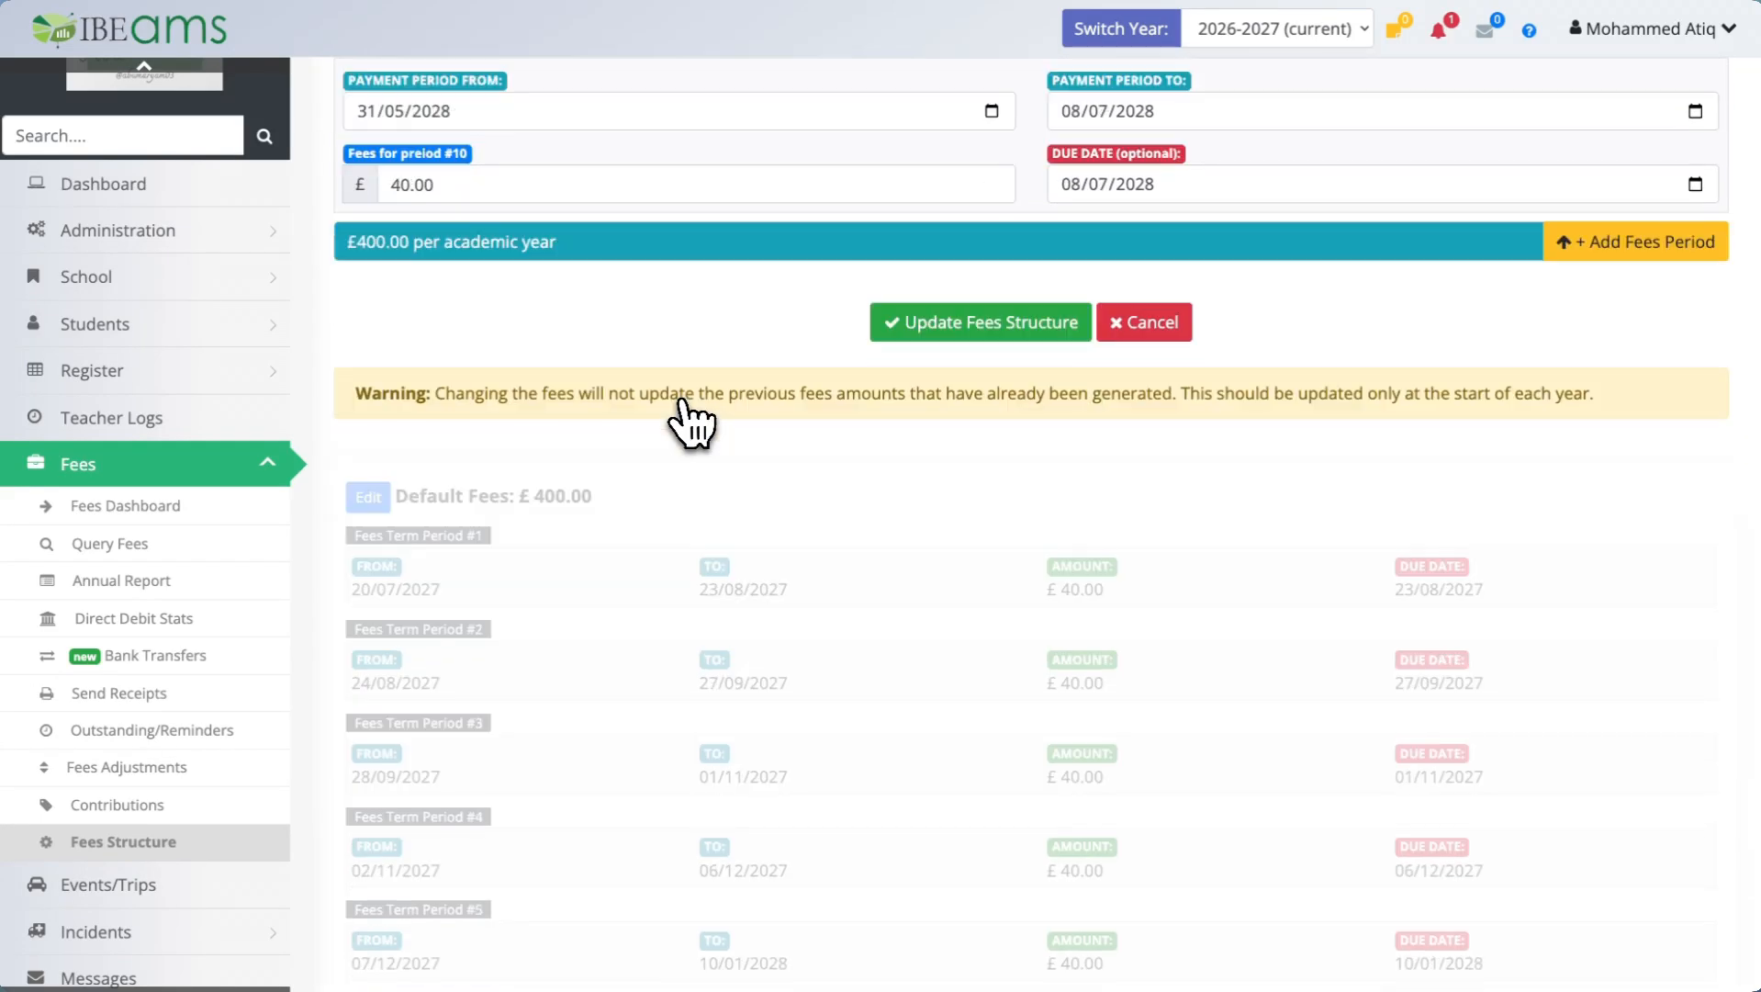
click(952, 331)
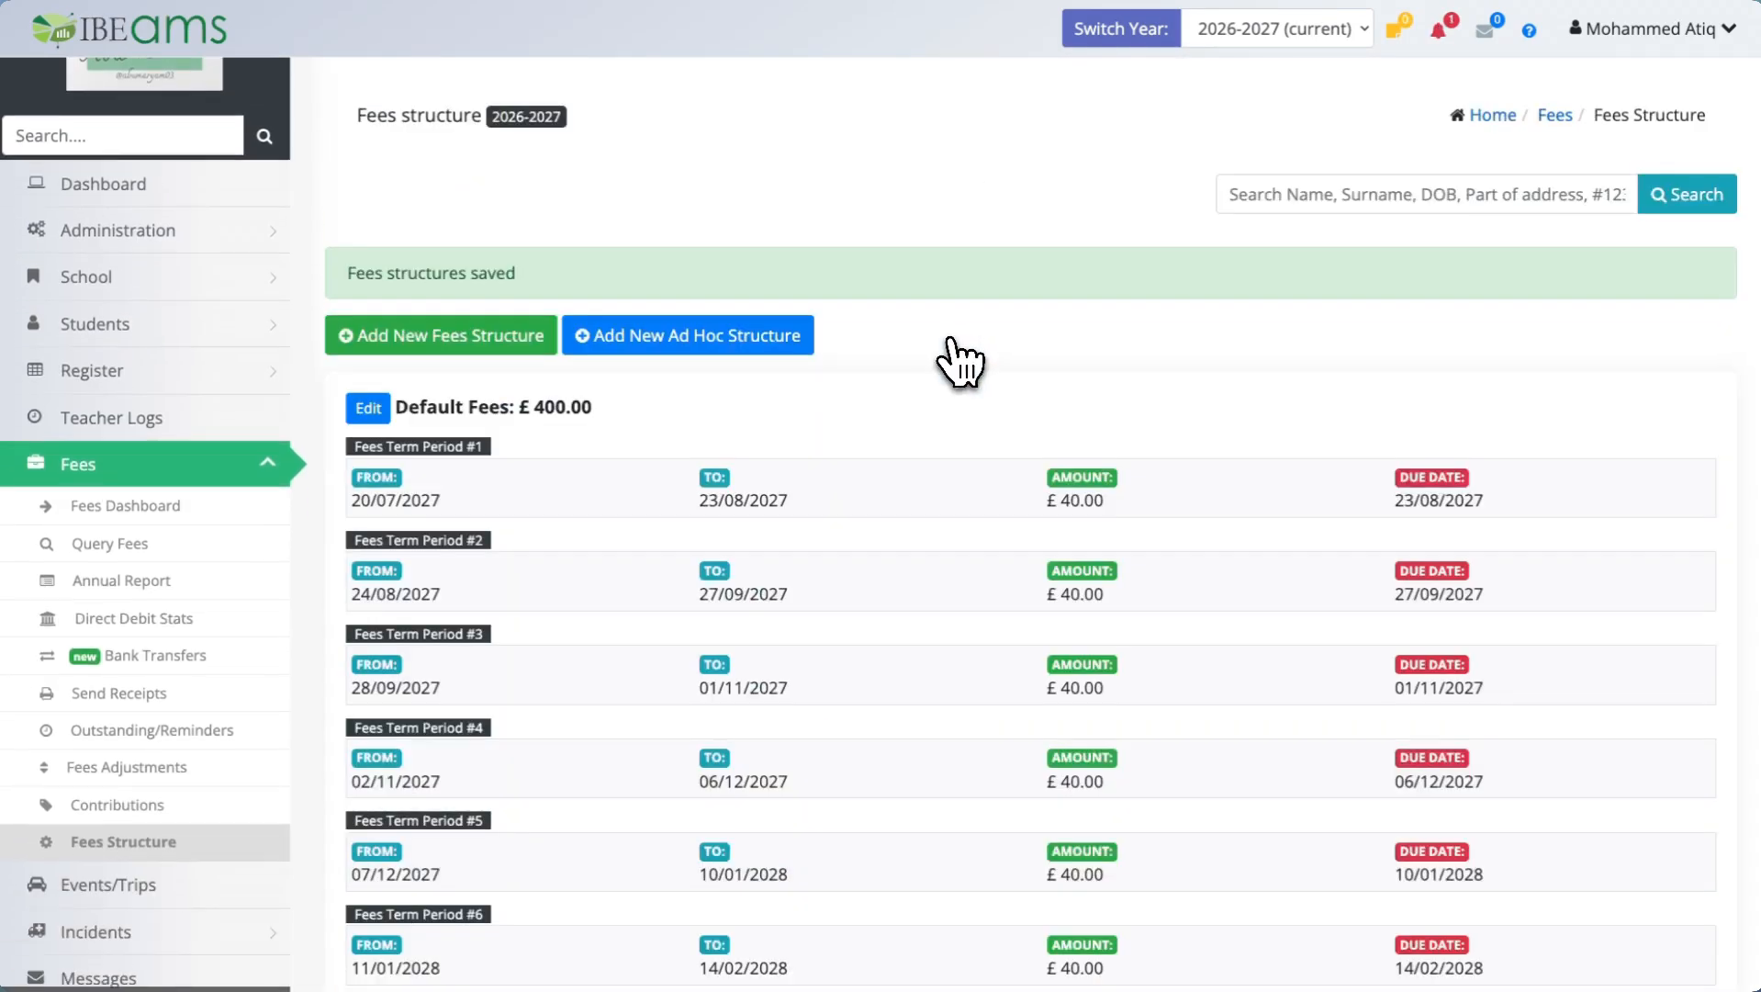
Expand the Help & Support section of the sidebar menu.
scroll(578, 522, down, 6)
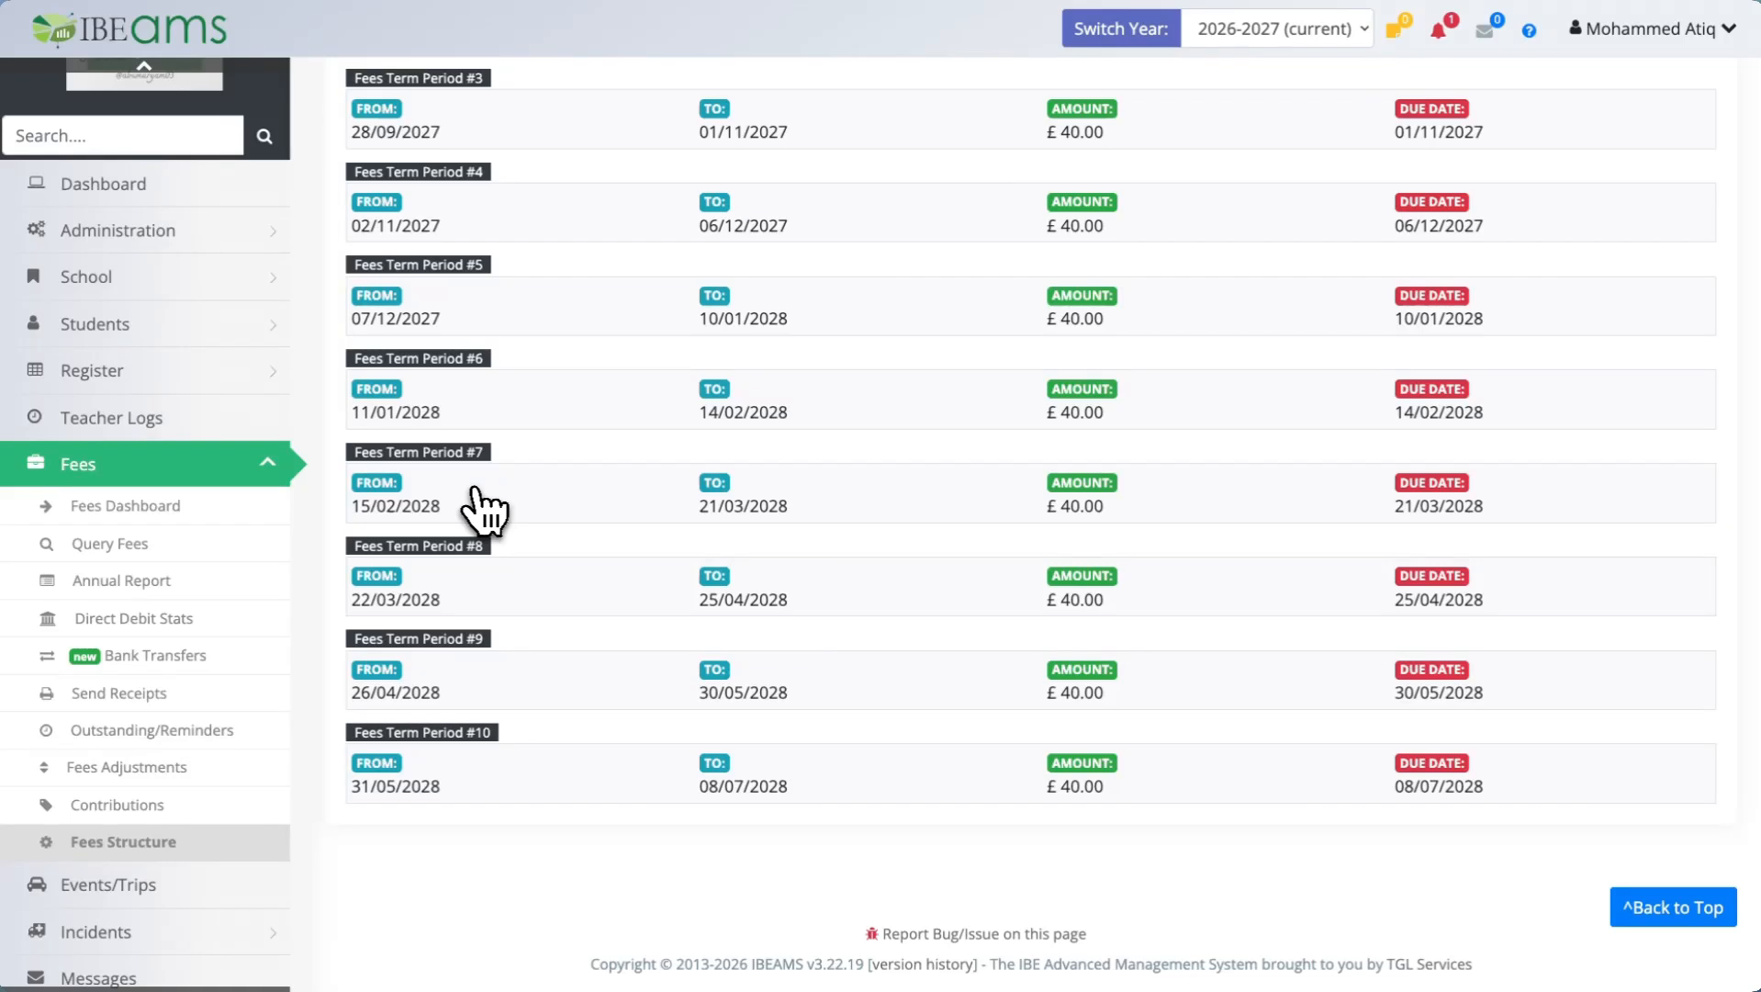
scroll(483, 510, up, 6)
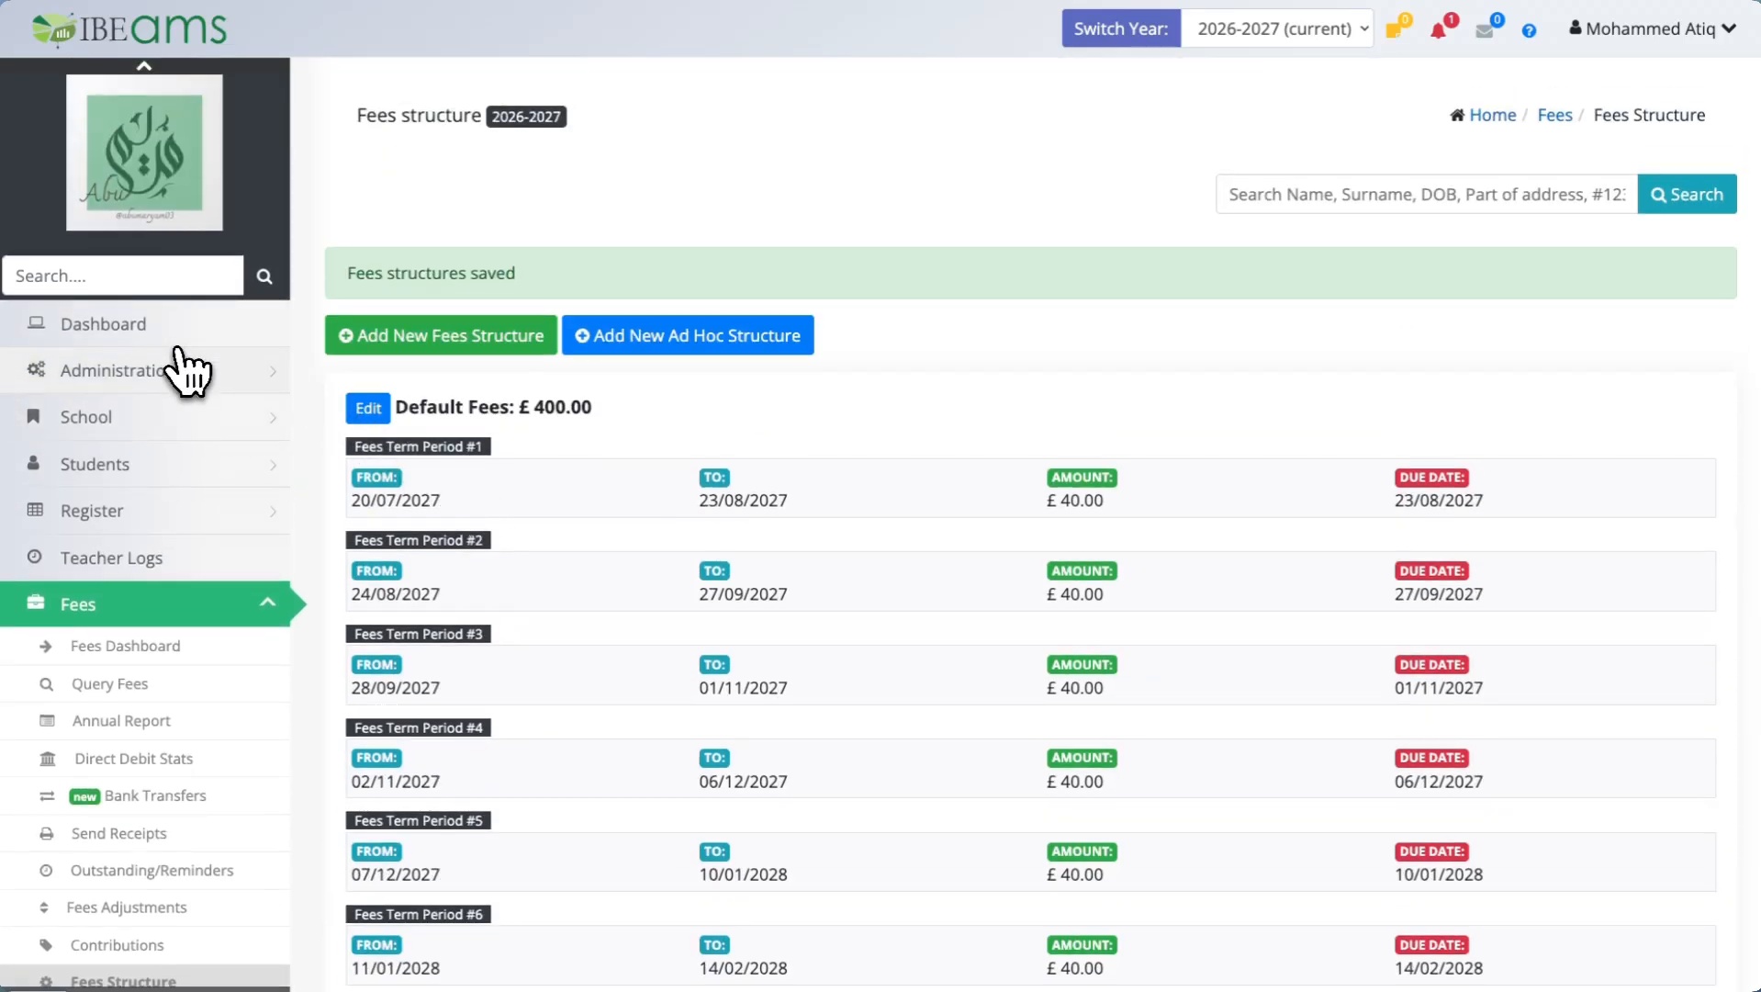
scroll(175, 404, down, 8)
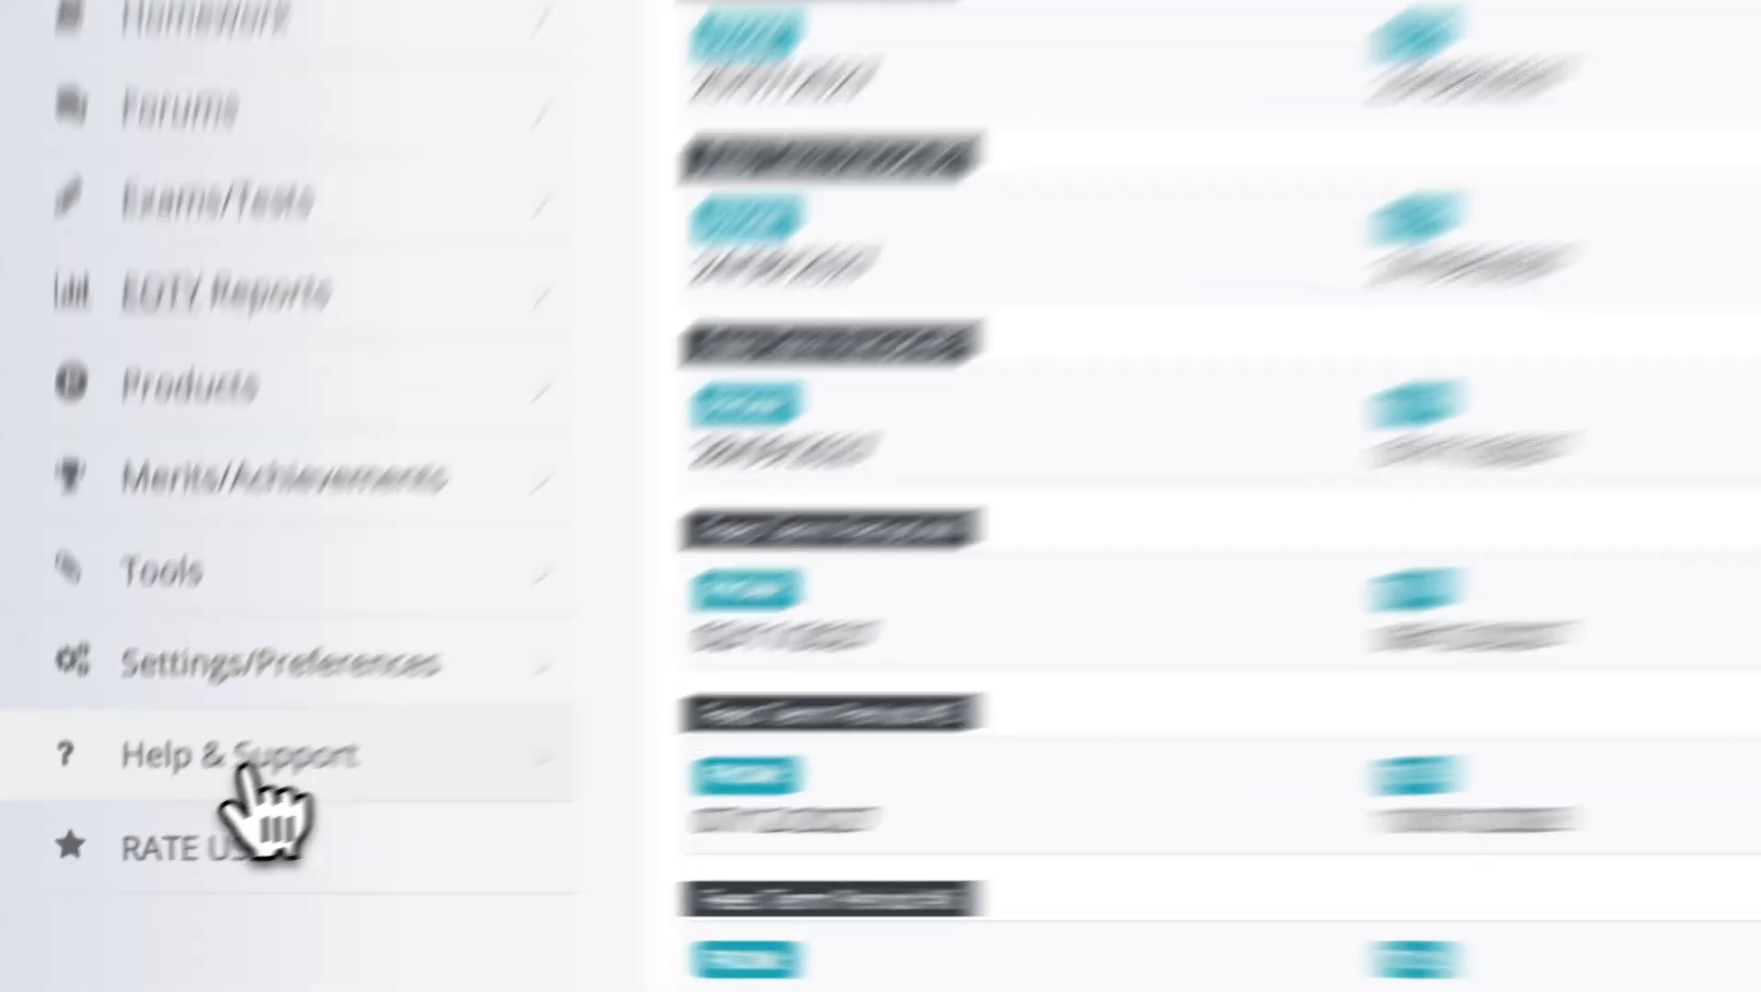
click(128, 847)
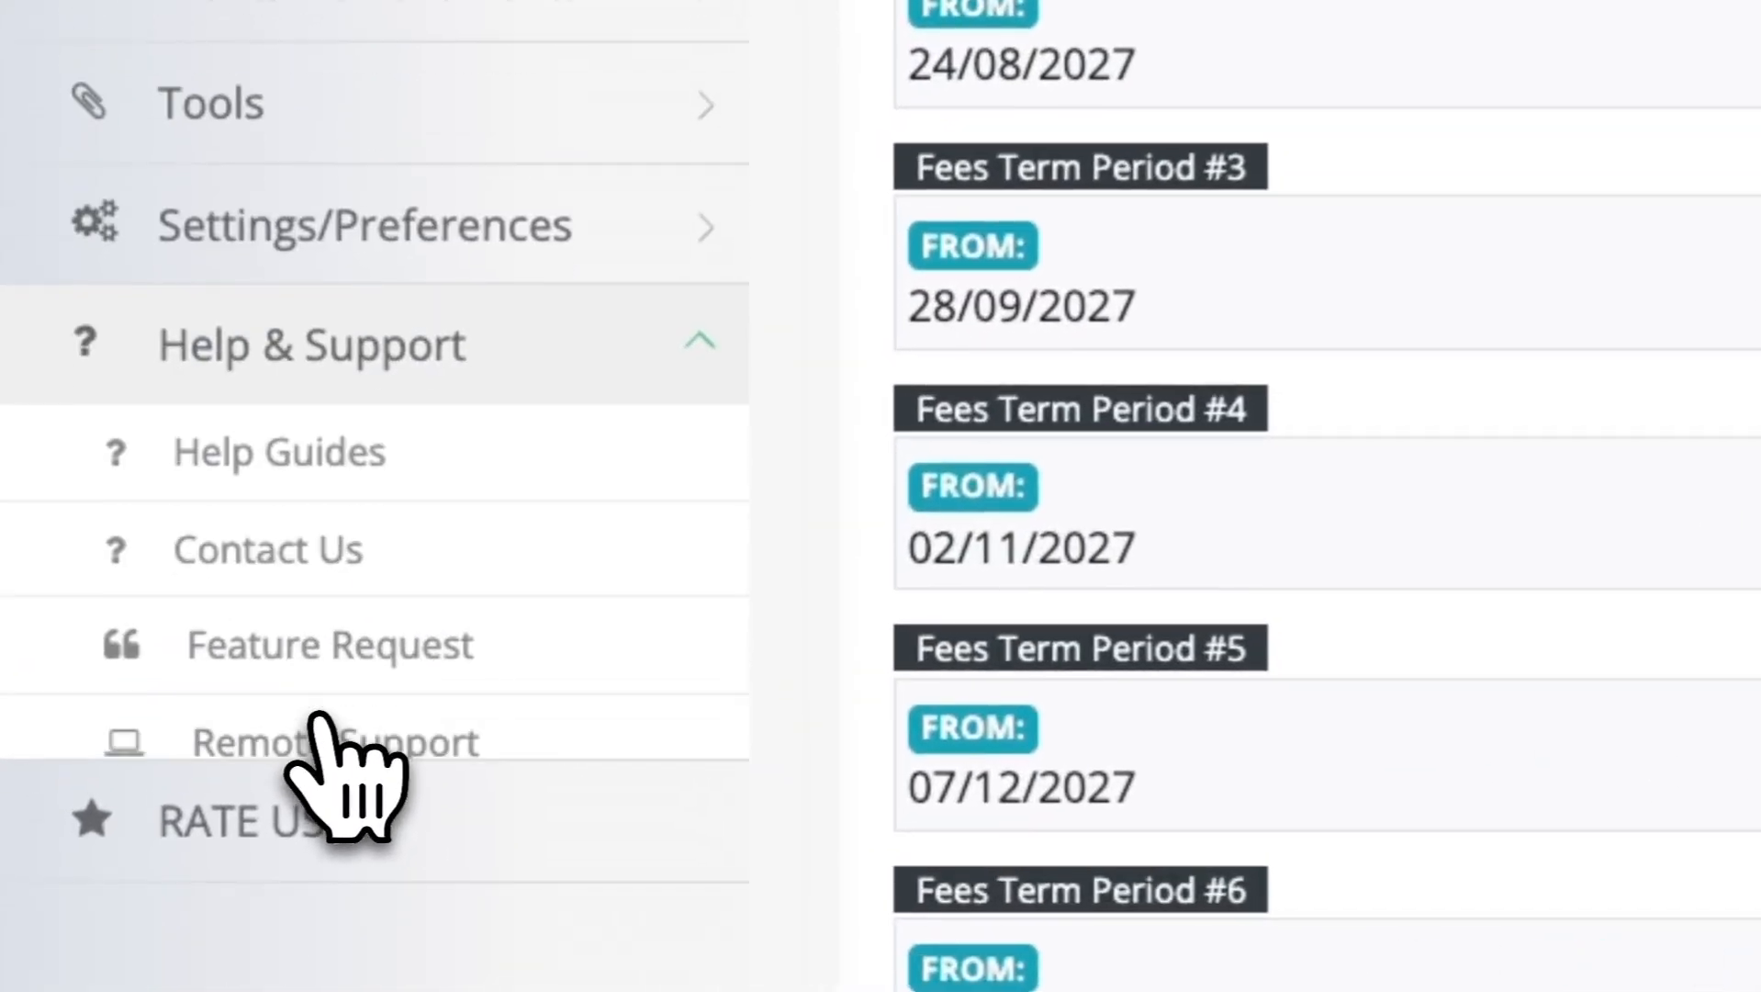
click(344, 516)
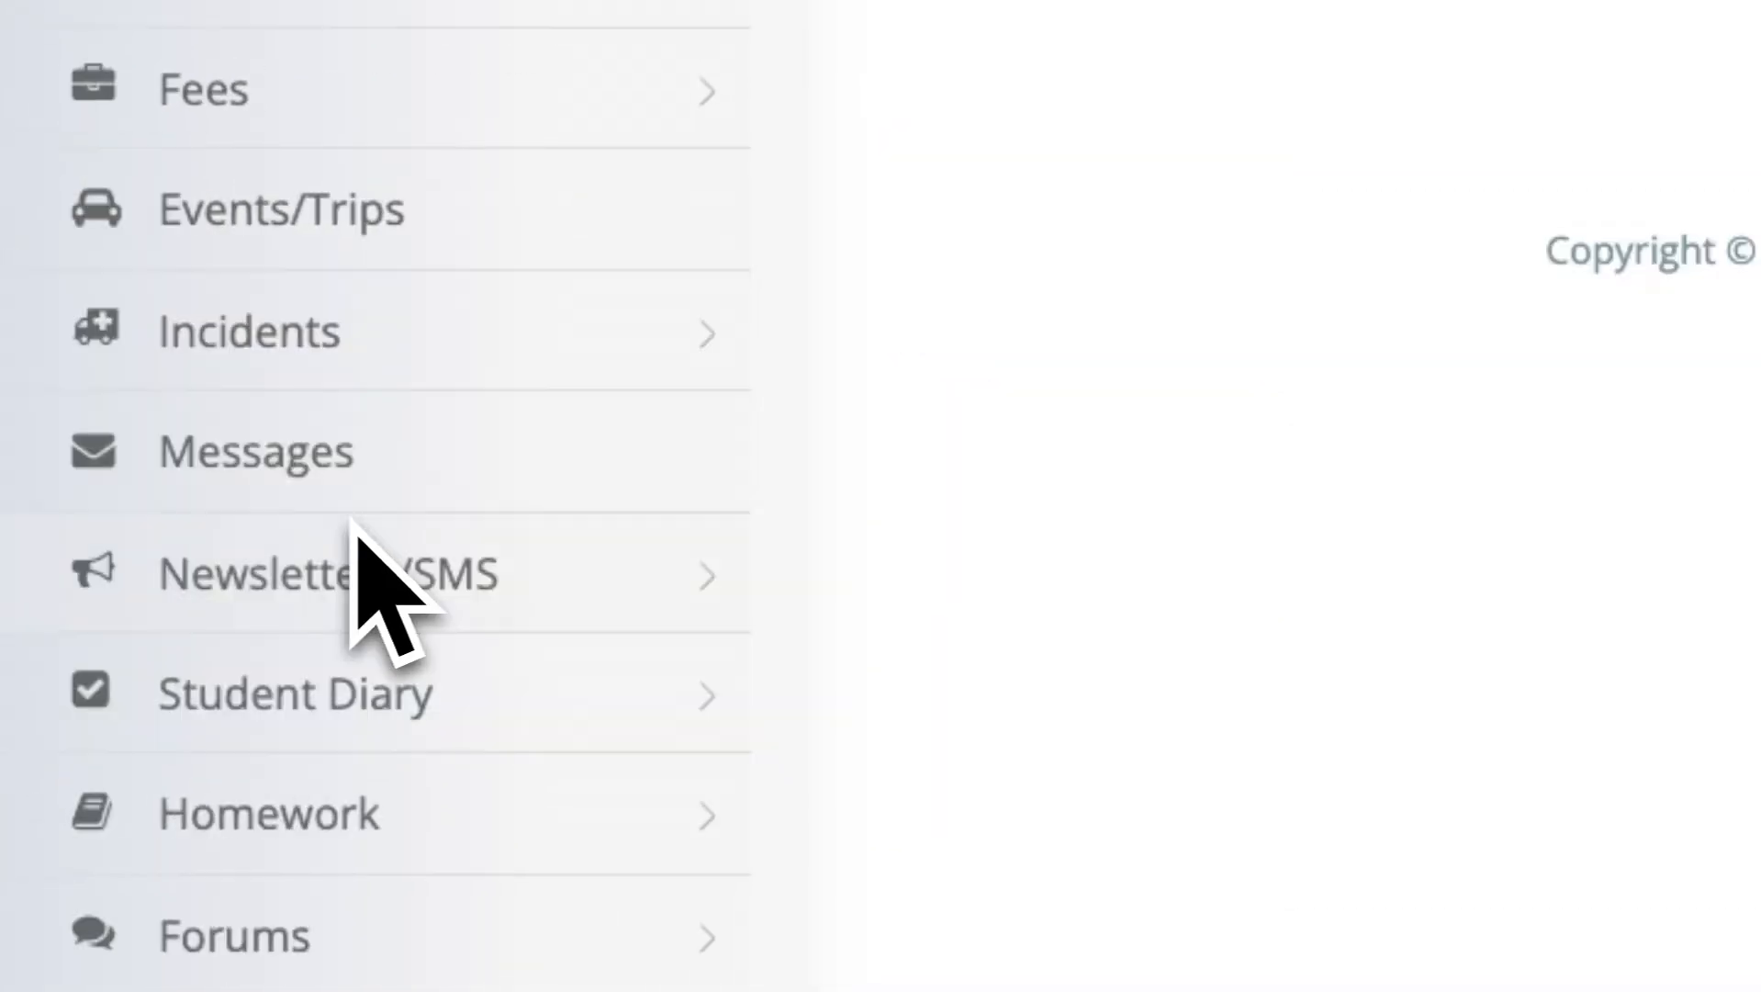